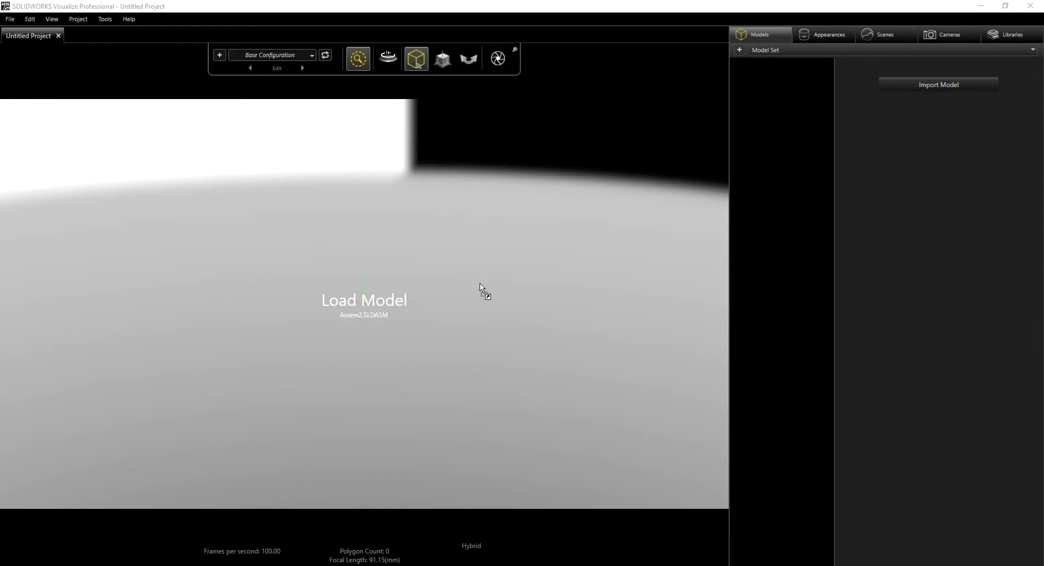
Import the Assem2.SLDASM assembly into the empty project with the default import settings.
left_click_drag(480, 283, 480, 284)
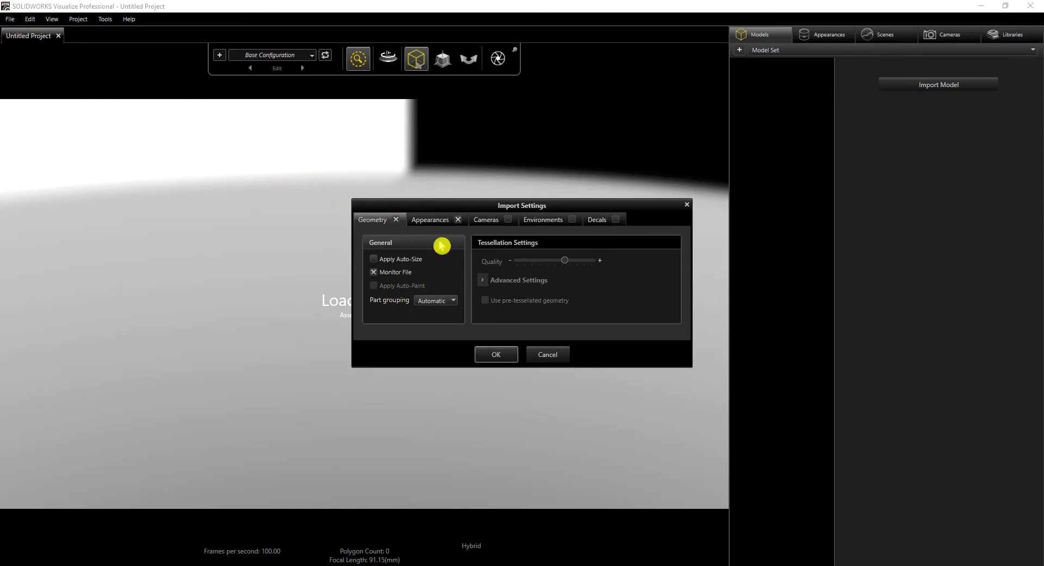
left_click(497, 354)
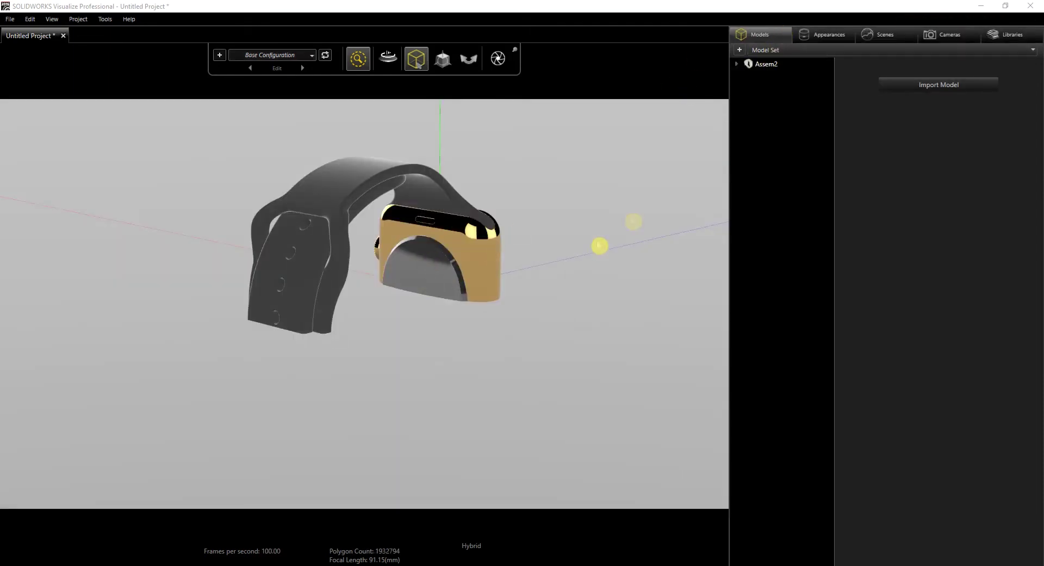
Snap the Assem2 model to the floor and fit the whole watch in the view.
left_click_drag(566, 270, 126, 272)
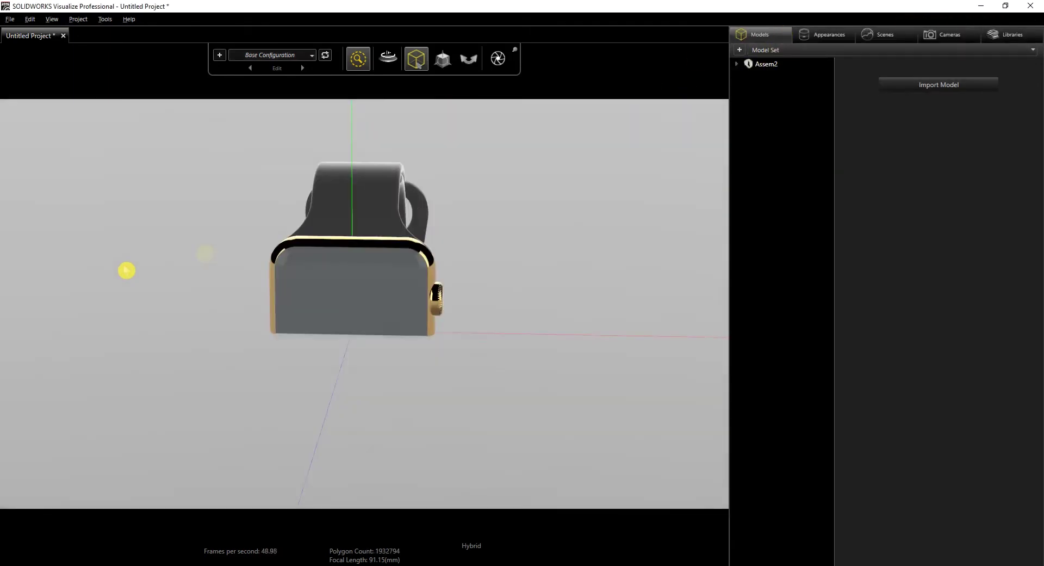
left_click(770, 65)
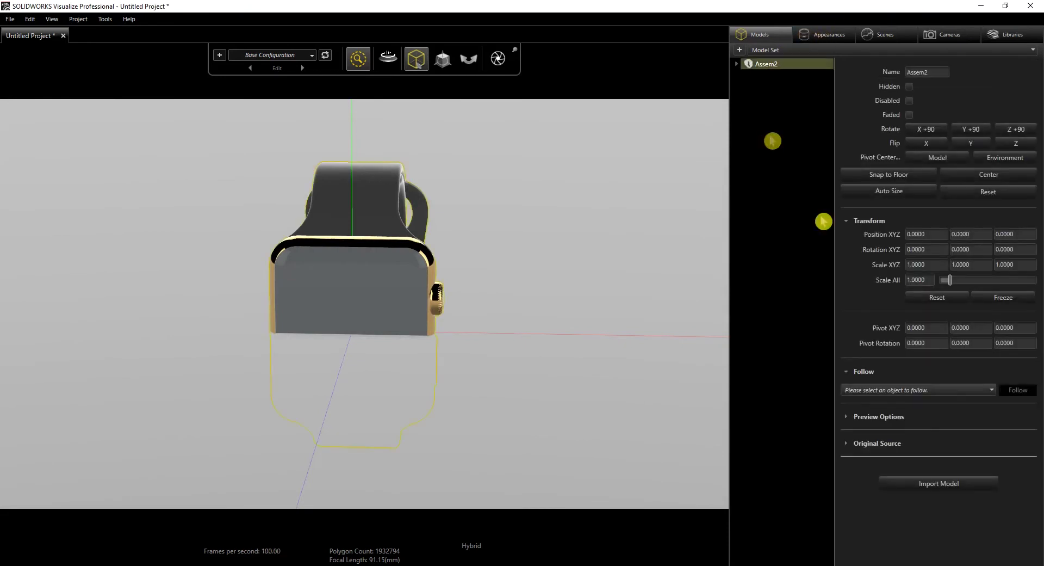
left_click(895, 180)
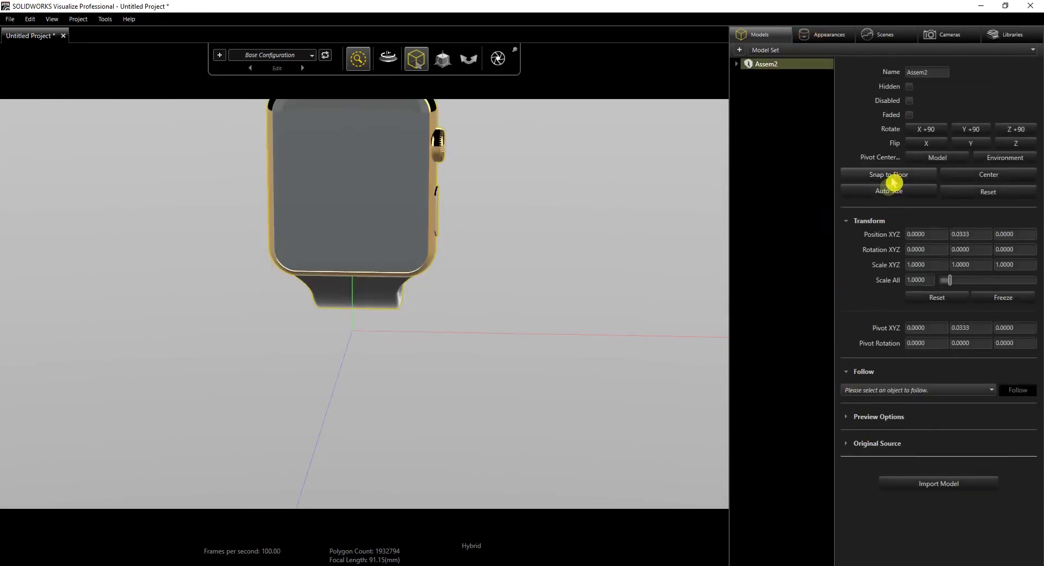
key("f")
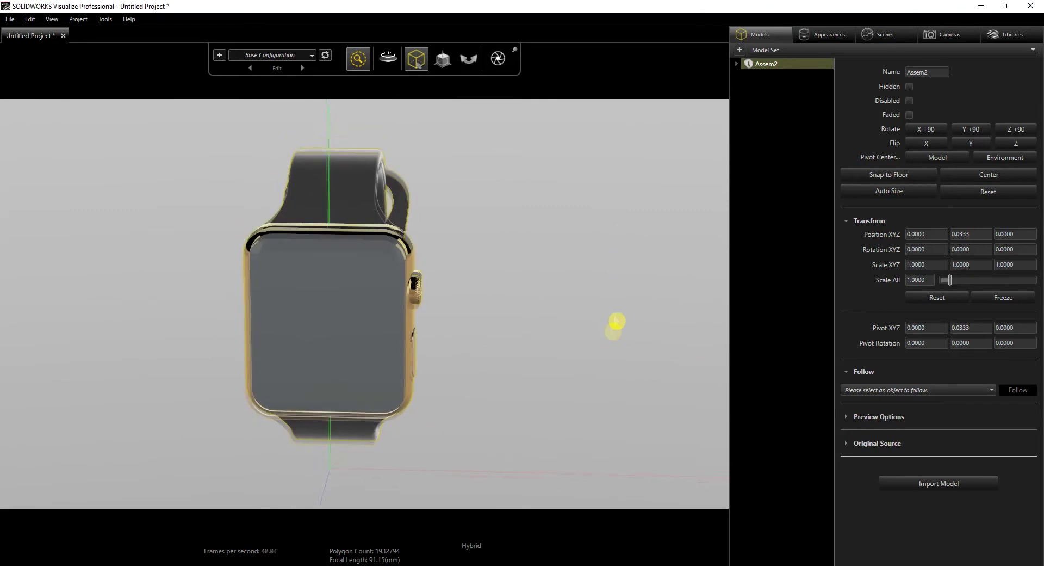
Enable floor shadows, Reflect Other Models and Reflect In Other Models in the preview options of Assem2, leaving the model deselected.
left_click(854, 416)
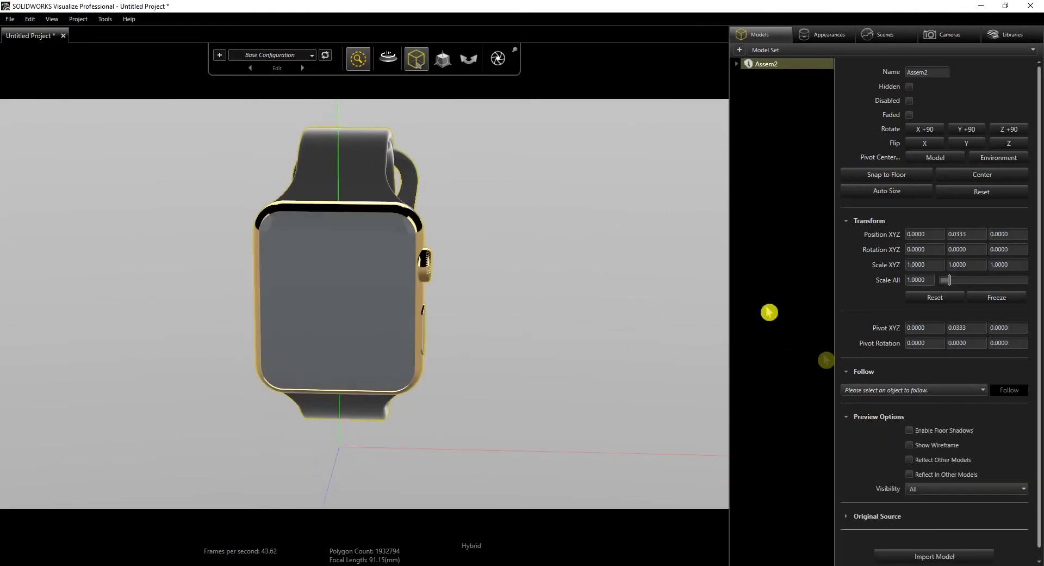
left_click(909, 430)
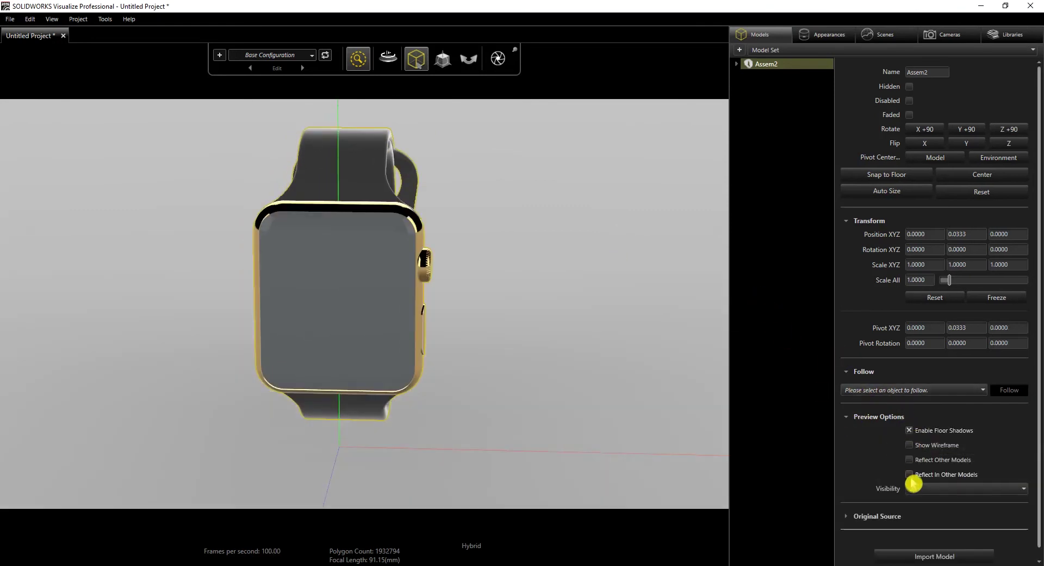
left_click(910, 461)
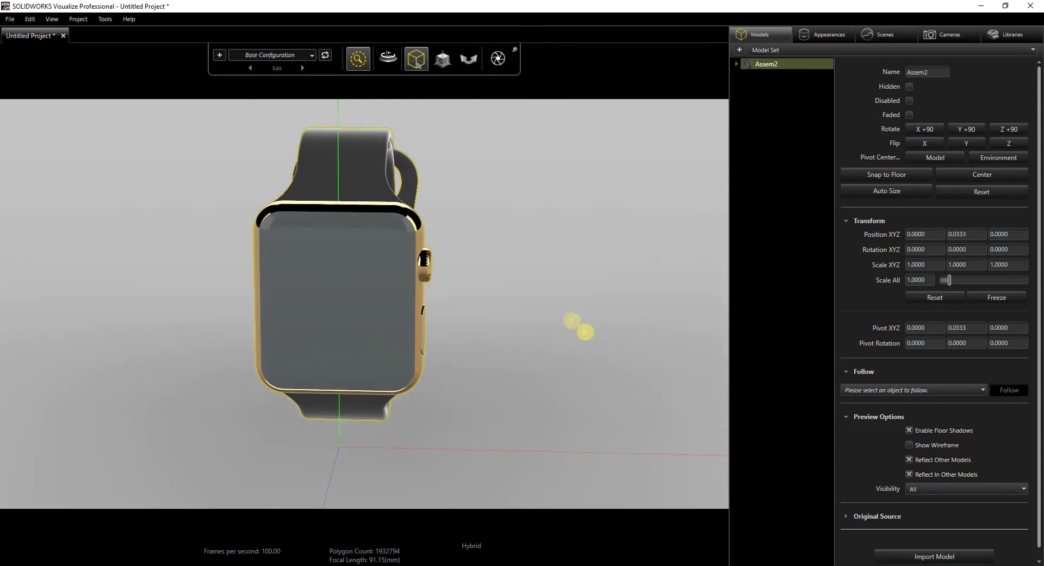
left_click(561, 307)
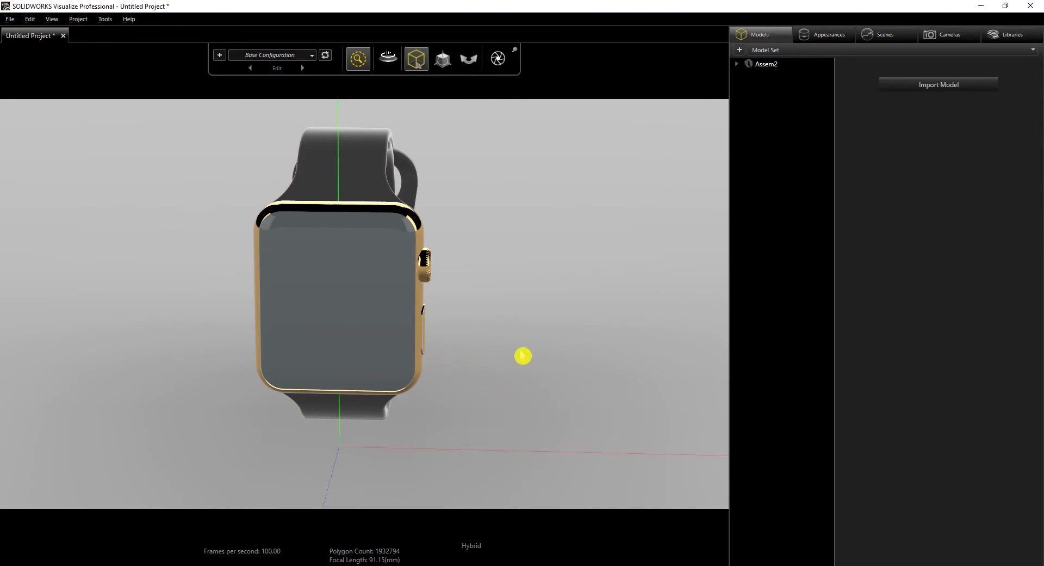
Turn the watch to a low three-quarter view and switch the viewport to ray-traced rendering.
left_click_drag(539, 344, 437, 278)
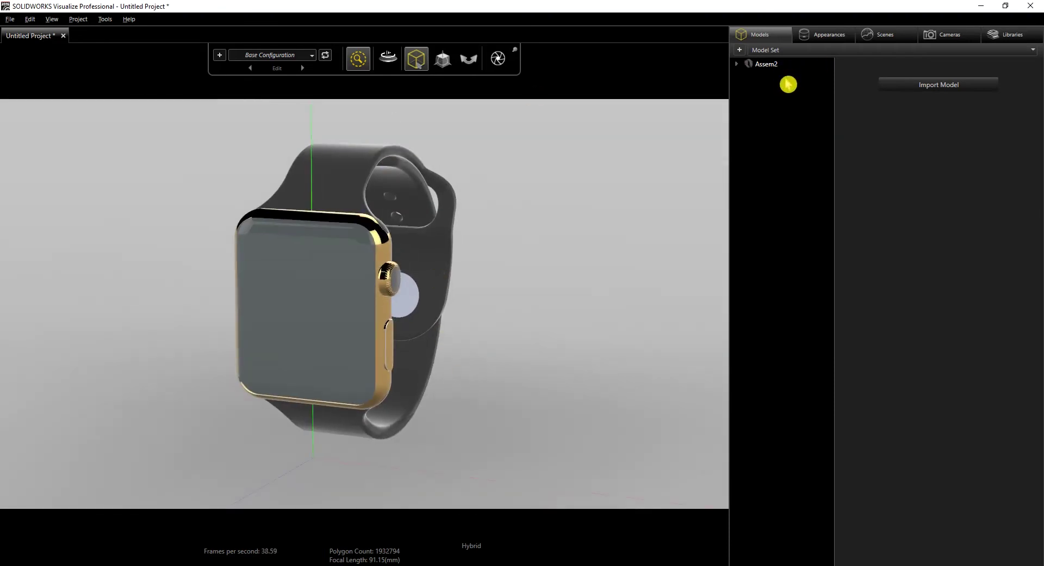
mouse_move(361, 45)
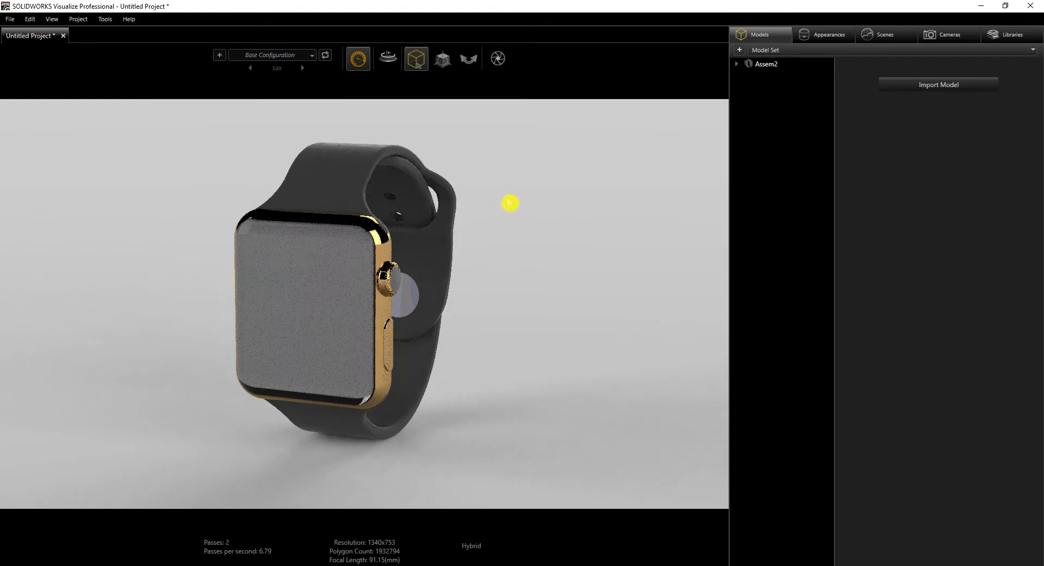
left_click_drag(504, 334, 497, 310)
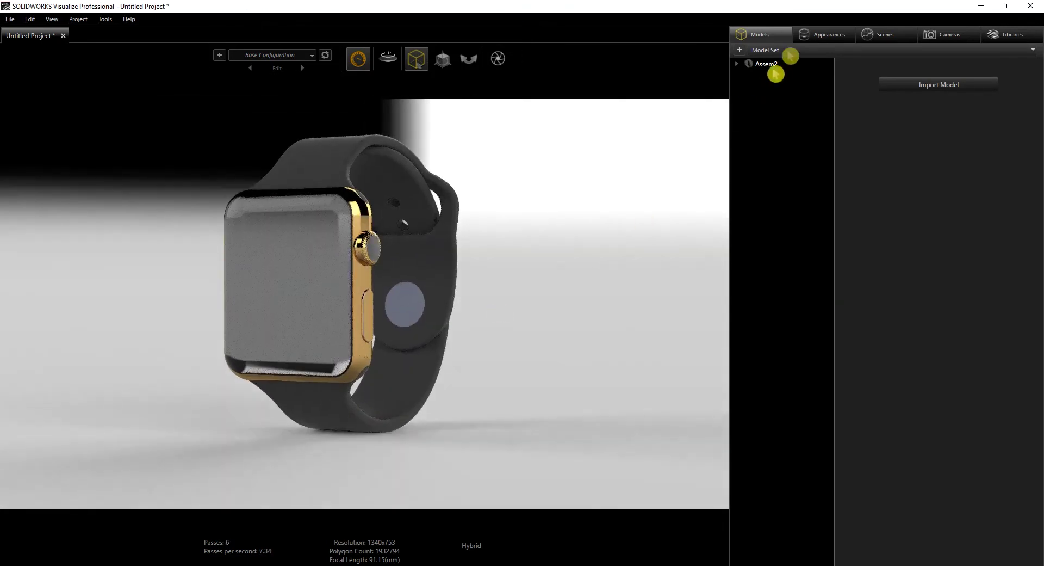
Load the saved iWatch camera into the project and switch back to the Free camera.
left_click(955, 43)
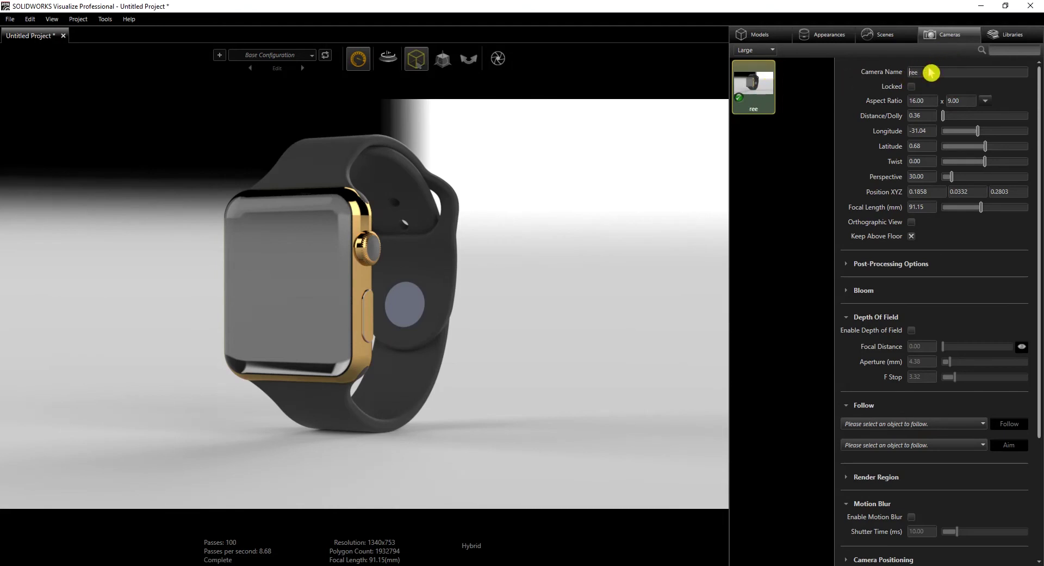
left_click(798, 150)
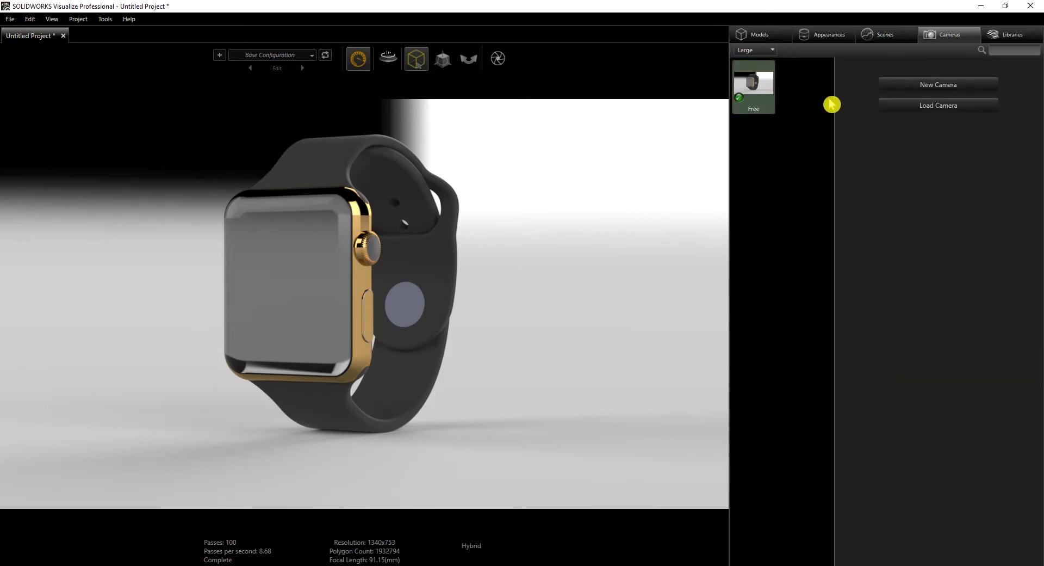
left_click(919, 107)
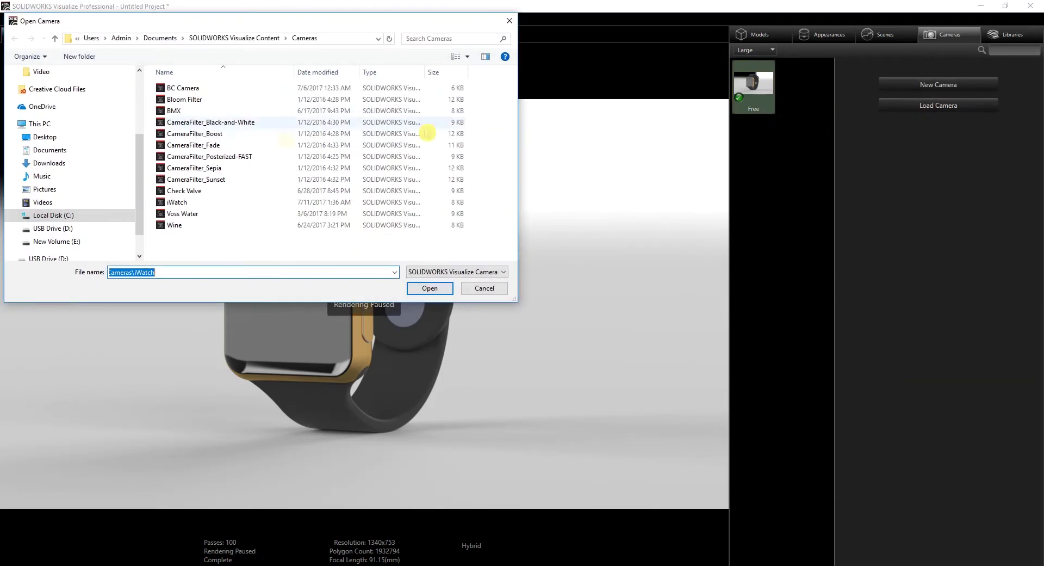
left_click(175, 202)
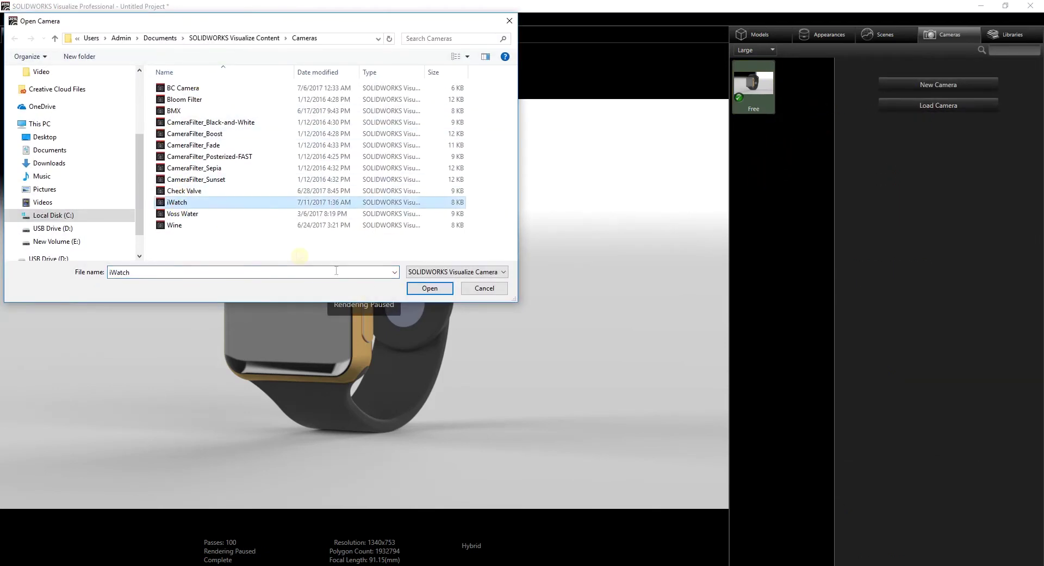
left_click(420, 290)
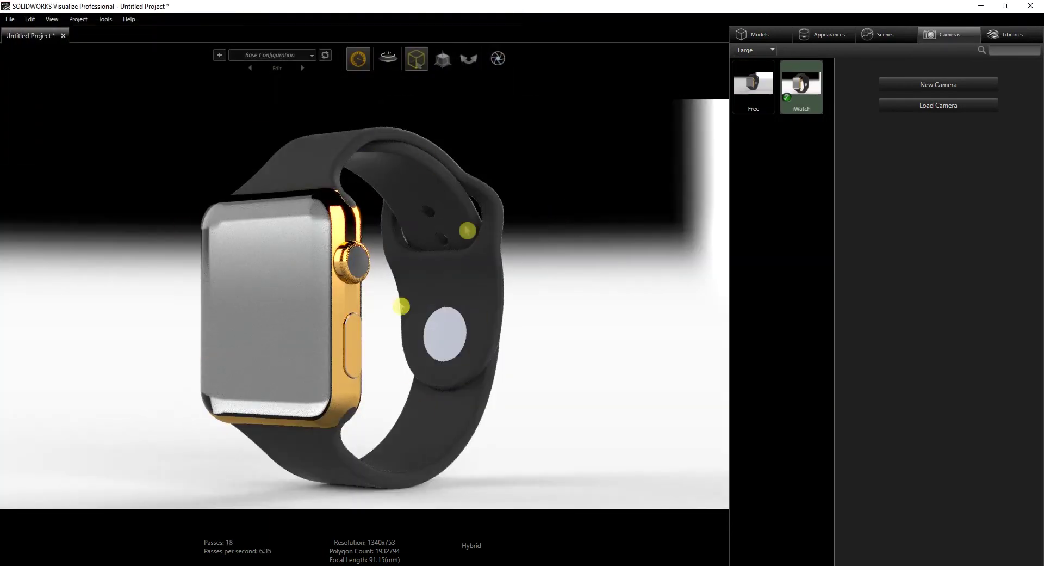
left_click(762, 101)
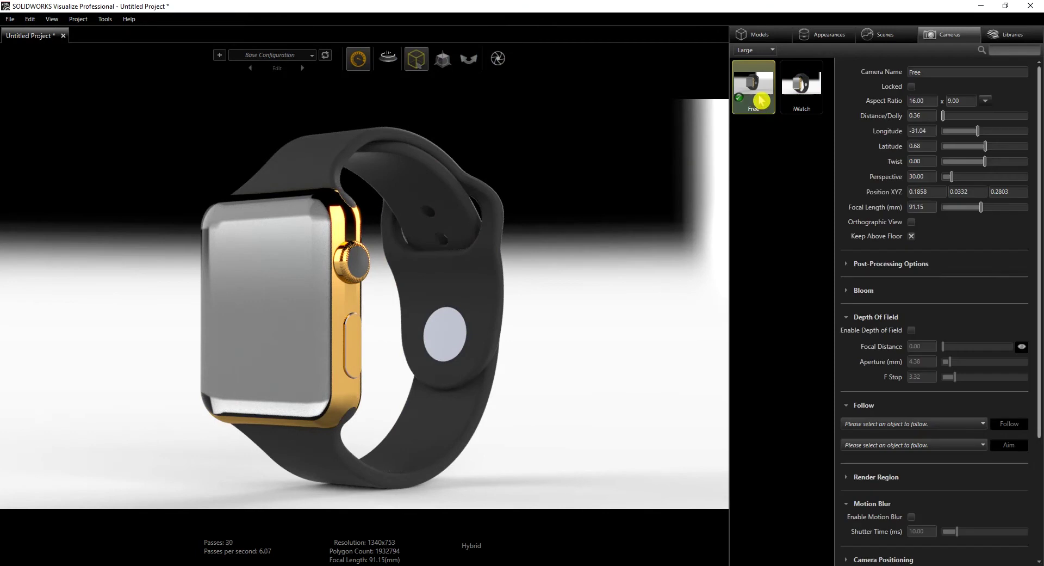
Apply the satin Case Aluminum appearance from the iWatch library folder to the polished gold watch case.
left_click(830, 42)
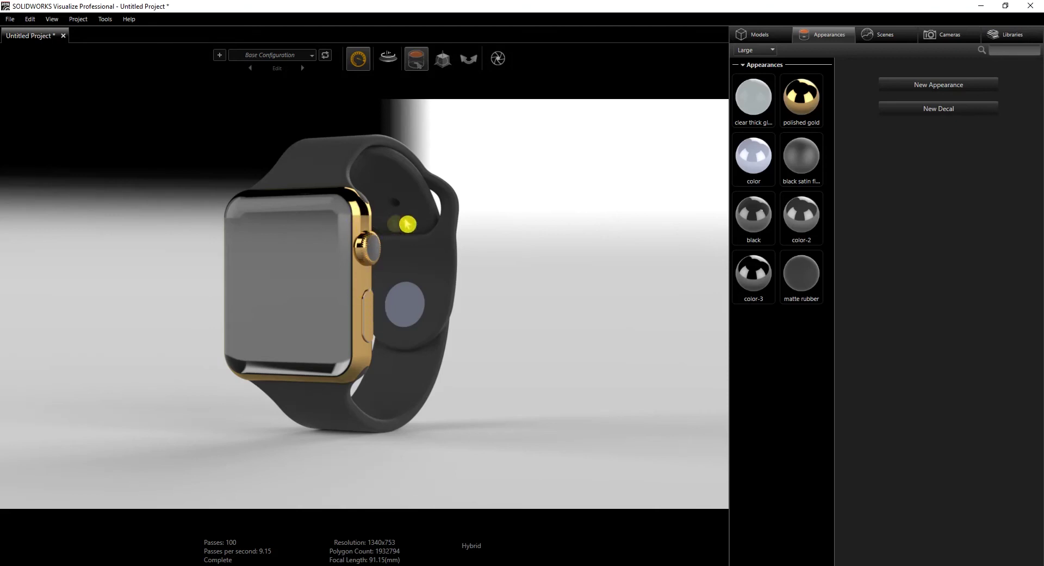
left_click(1009, 34)
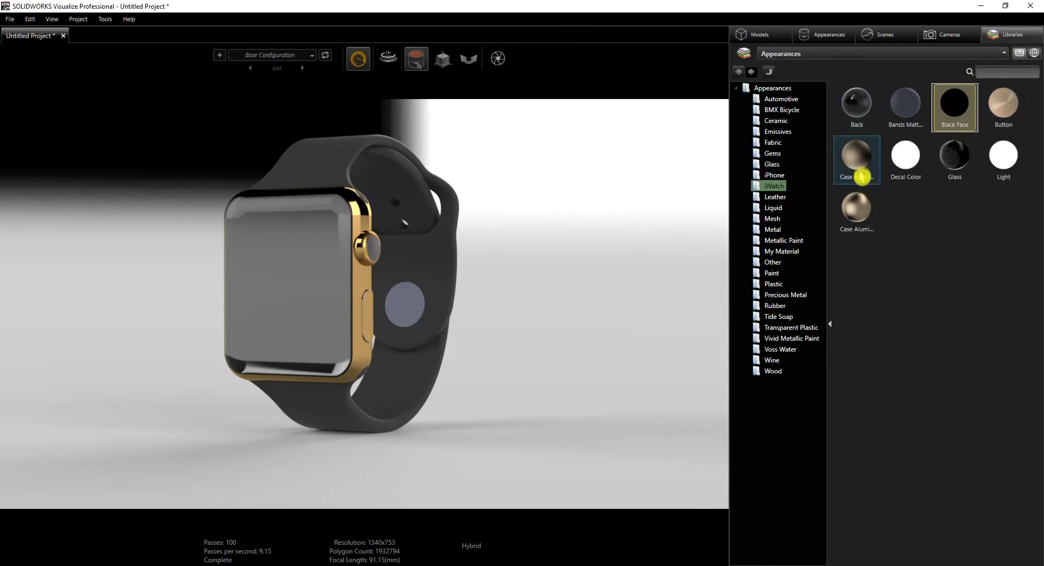
left_click_drag(861, 159, 360, 214)
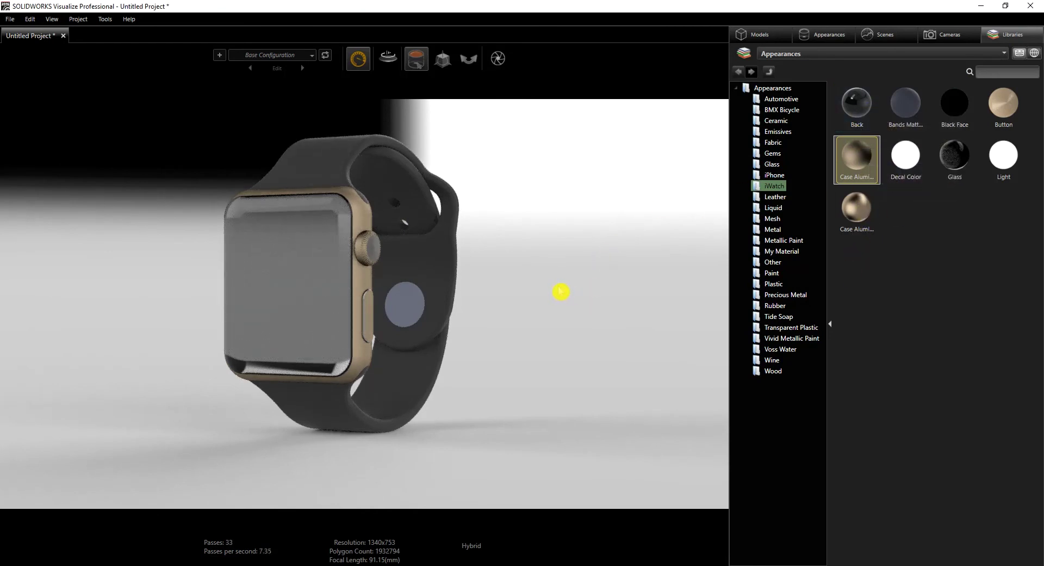
Apply the Back appearance to the glass parts on the watch's rear and the Bands Matte appearance to the strap.
left_click_drag(552, 292, 305, 305)
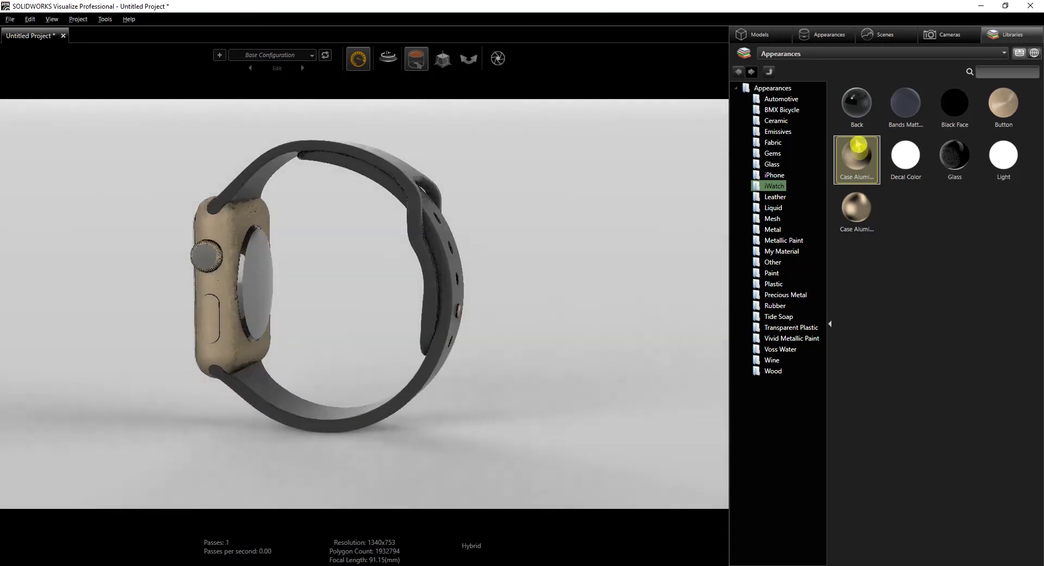
left_click_drag(544, 287, 510, 292)
left_click_drag(879, 103, 276, 226)
left_click_drag(955, 103, 286, 266)
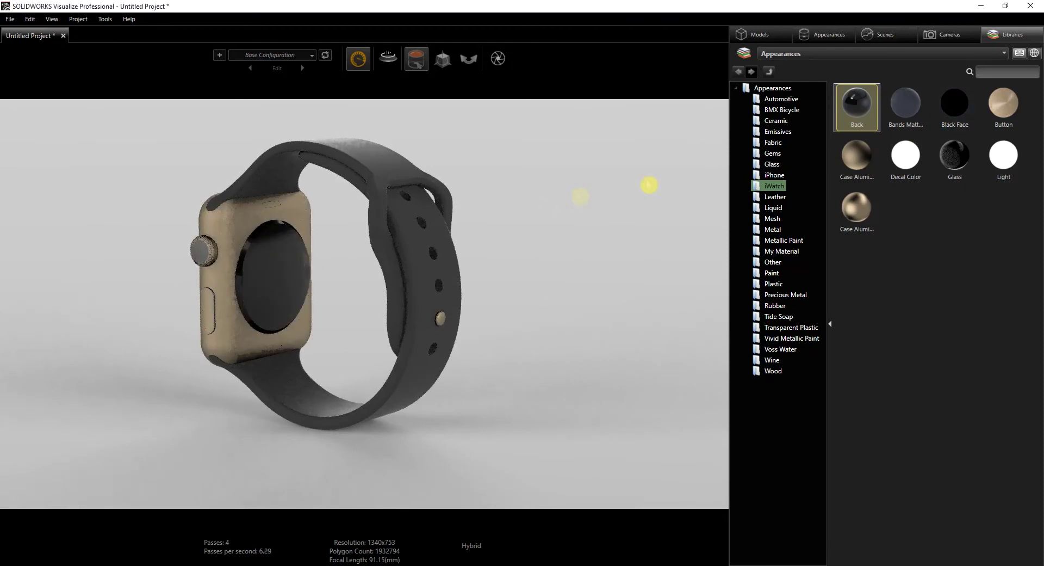
left_click_drag(925, 109, 389, 163)
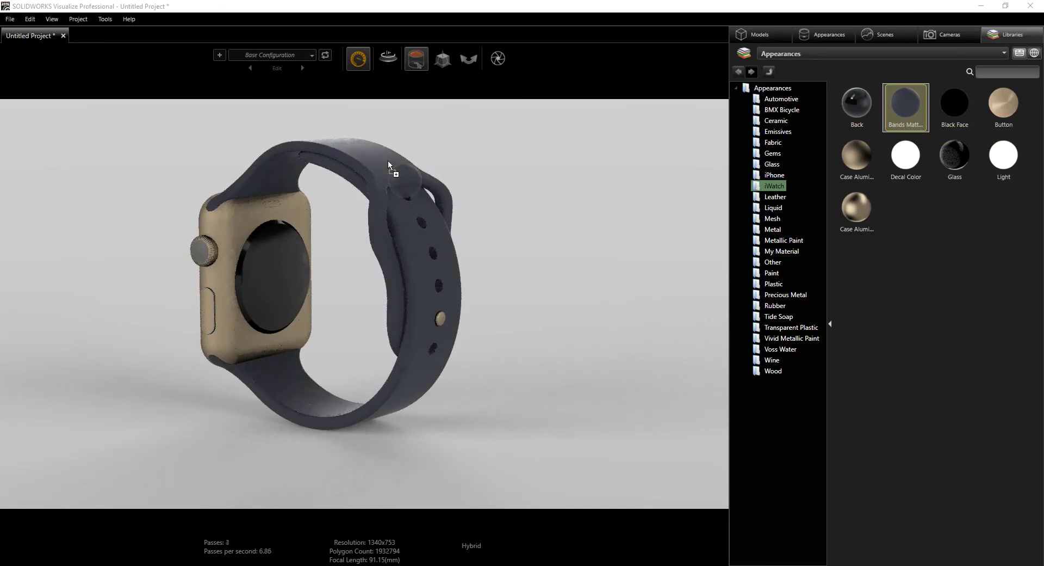
left_click_drag(847, 150, 199, 223)
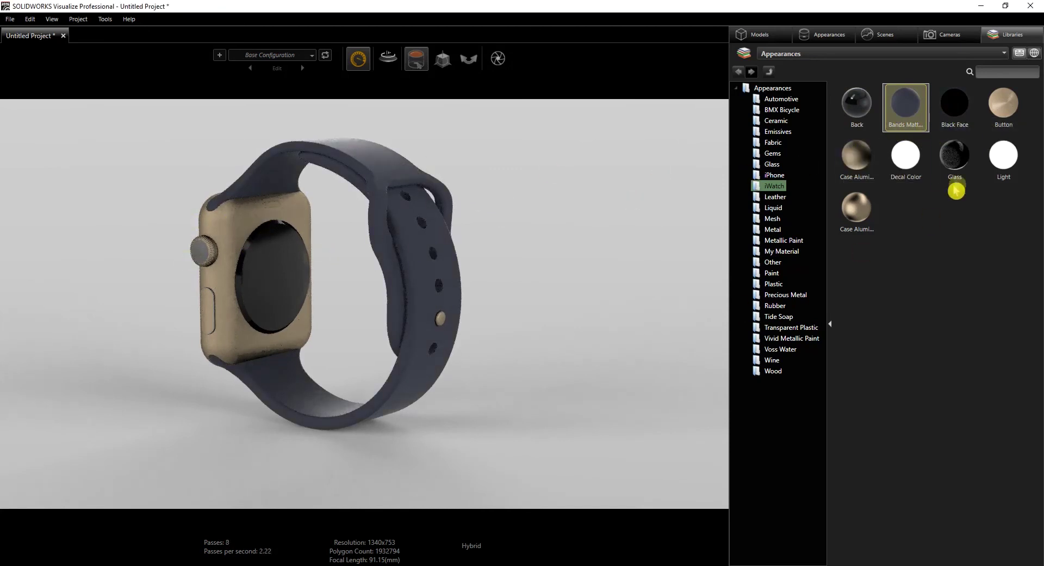
Hide the clear thick glass part covering the front of the watch.
left_click_drag(492, 256, 594, 272)
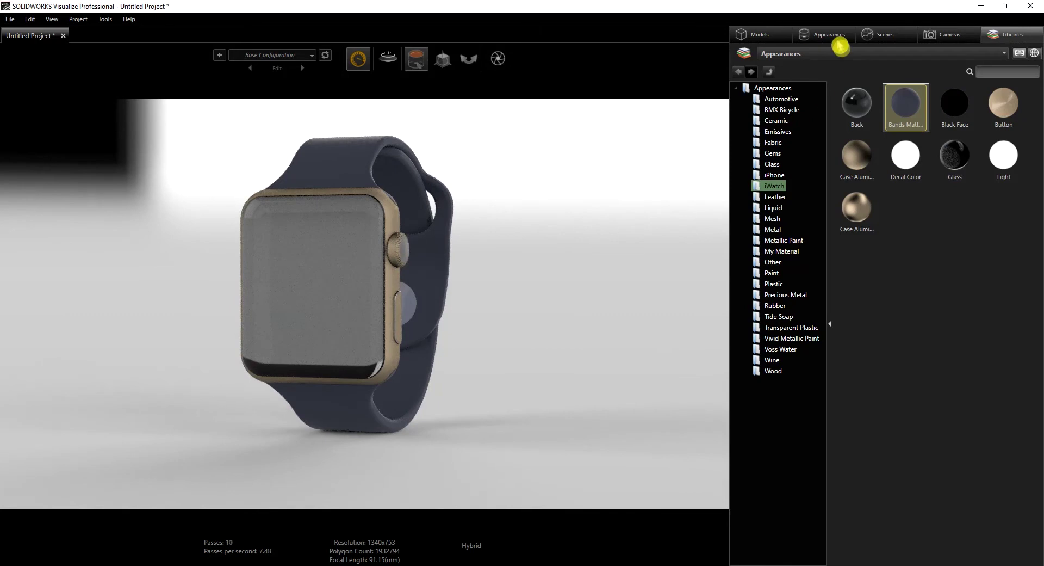
left_click(838, 36)
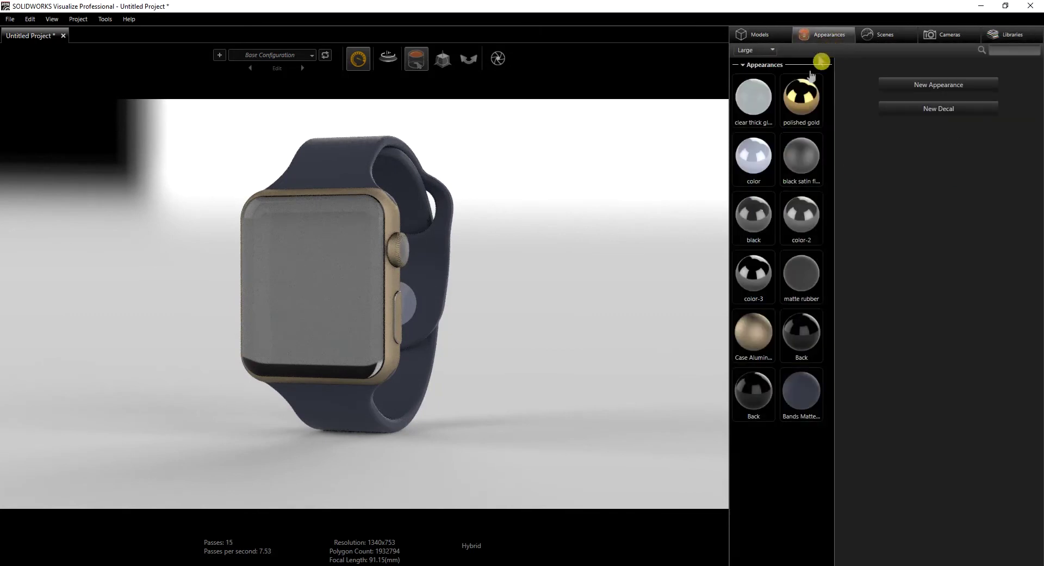
left_click(369, 214)
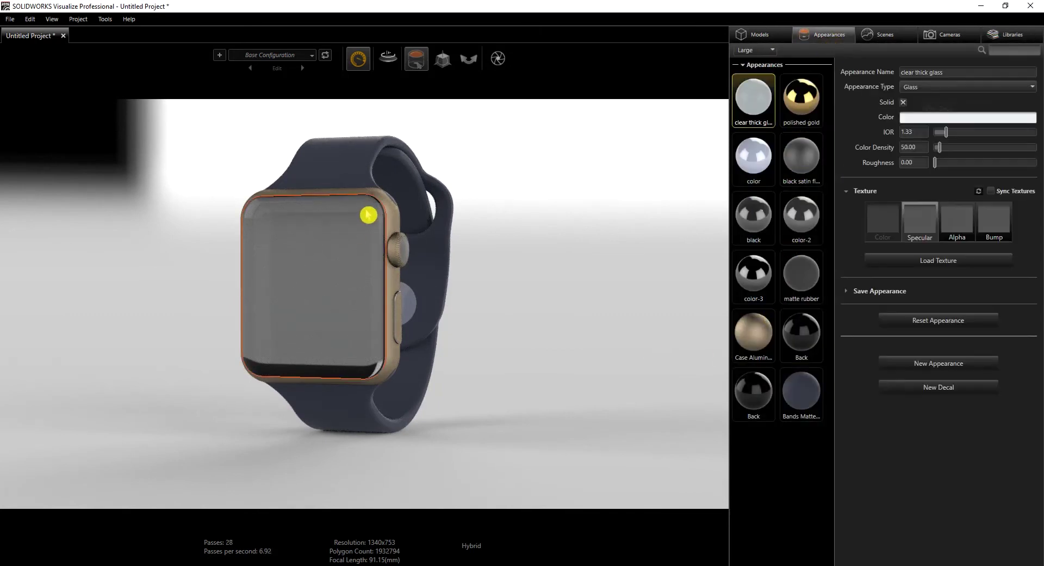
right_click(760, 103)
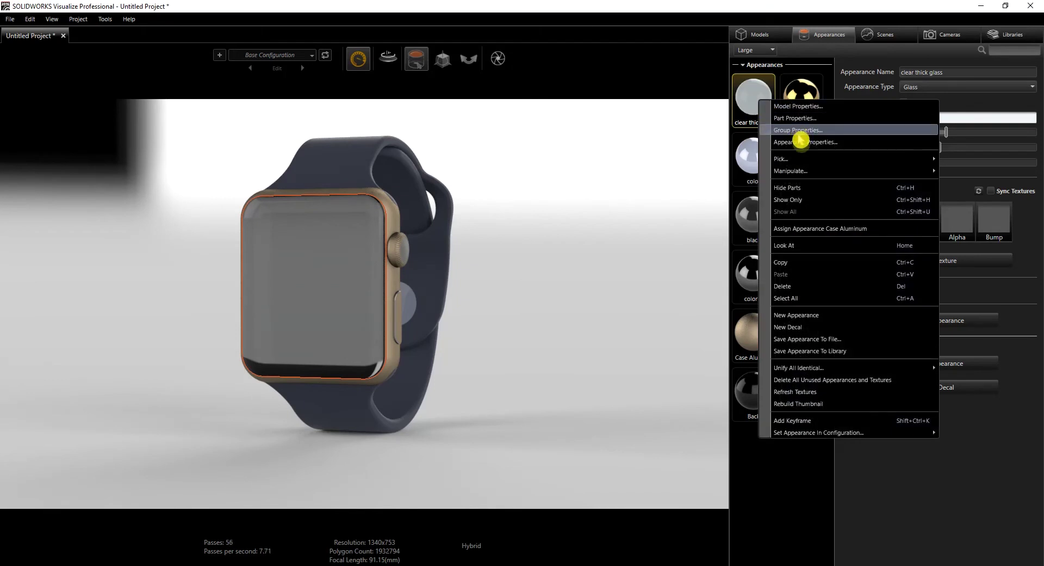
left_click(793, 188)
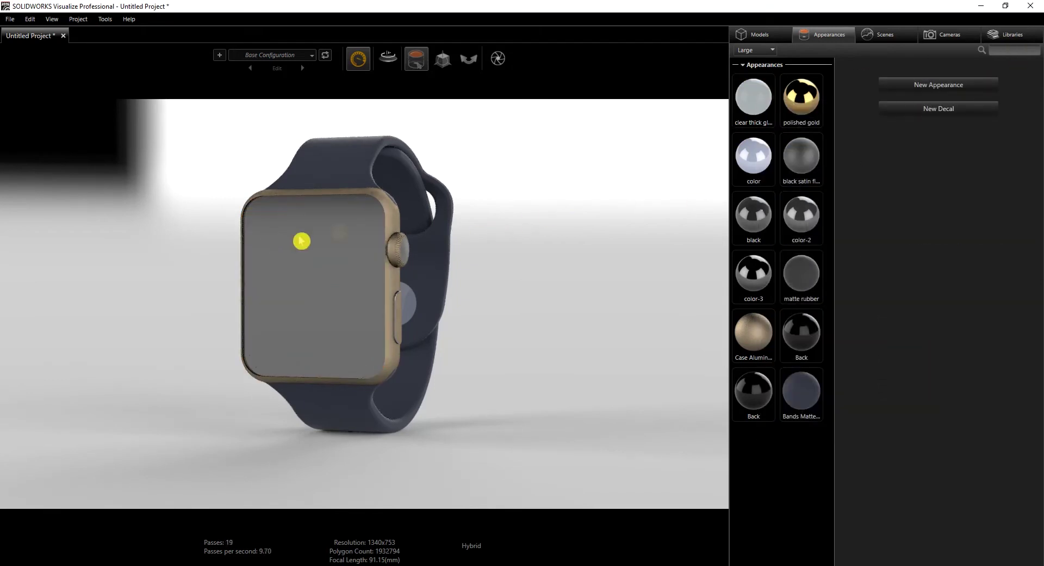
Apply the Black Face appearance to the exposed watch face and the Button appearance to the strap's round fastening pin.
left_click(1011, 35)
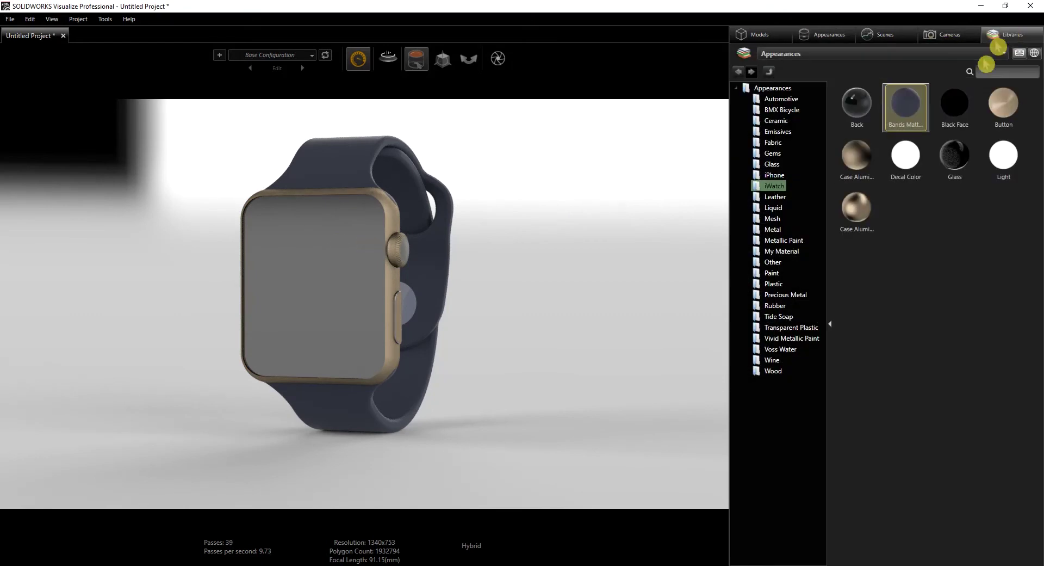
left_click_drag(954, 103, 290, 247)
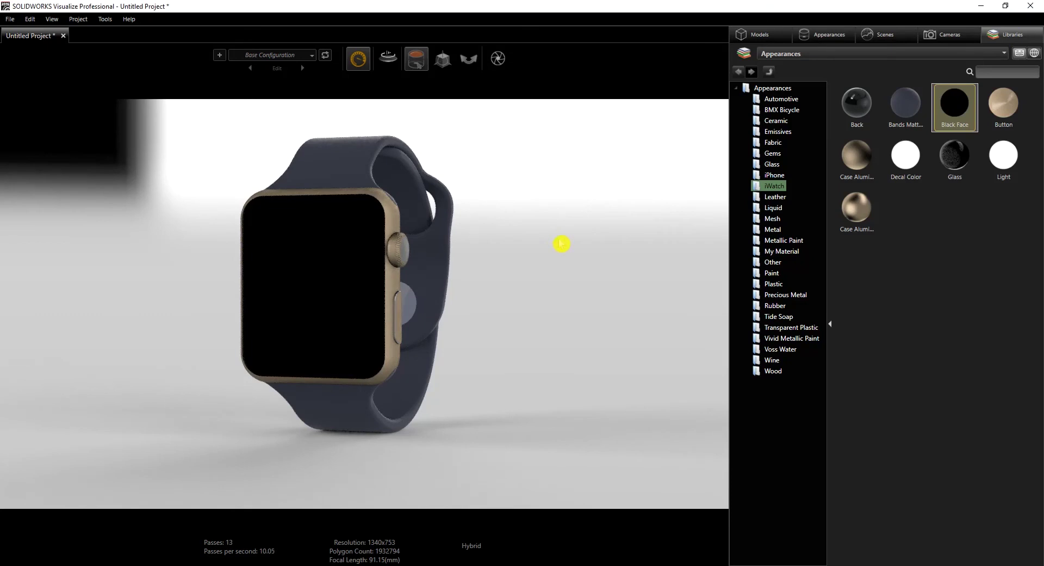
left_click_drag(470, 276, 410, 321)
left_click_drag(1004, 103, 414, 299)
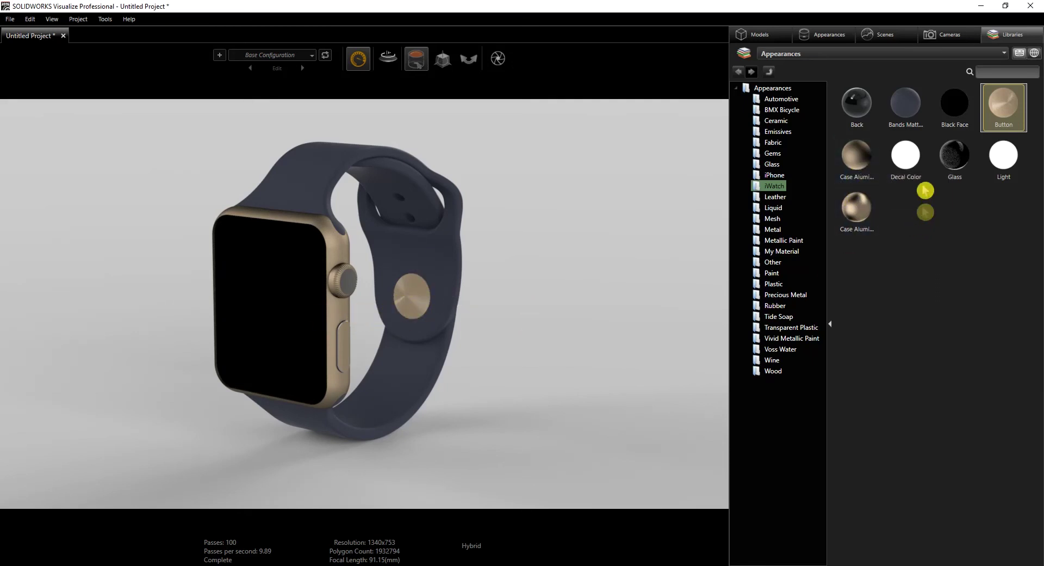
mouse_move(562, 357)
left_mouse_down()
mouse_move(574, 352)
mouse_move(564, 346)
left_mouse_up()
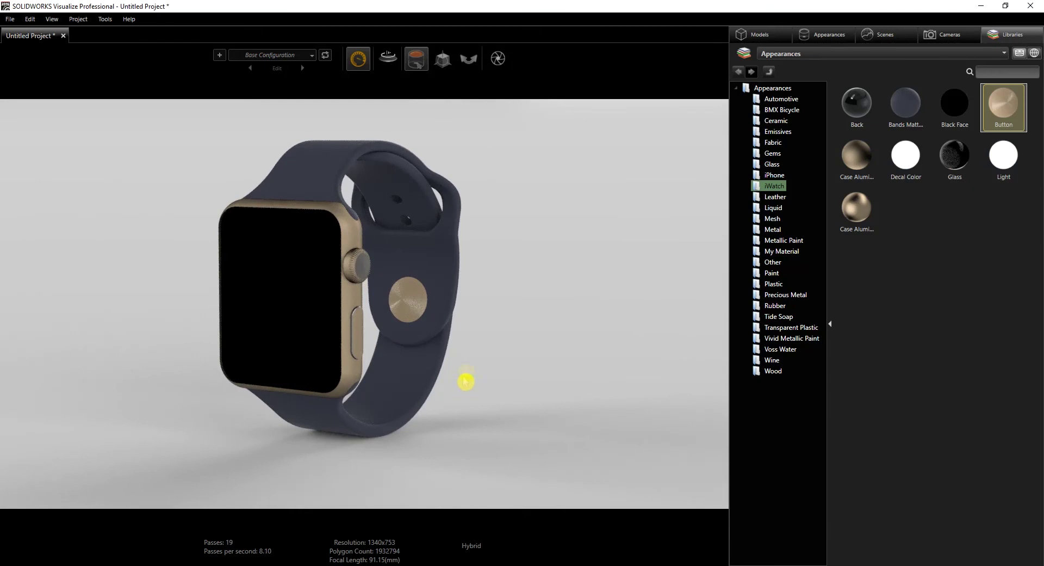
Apply the polished Case Aluminum appearance to the side button's rim and the satin Case Aluminum appearance to the digital crown's end face.
scroll(467, 370, "up", 10)
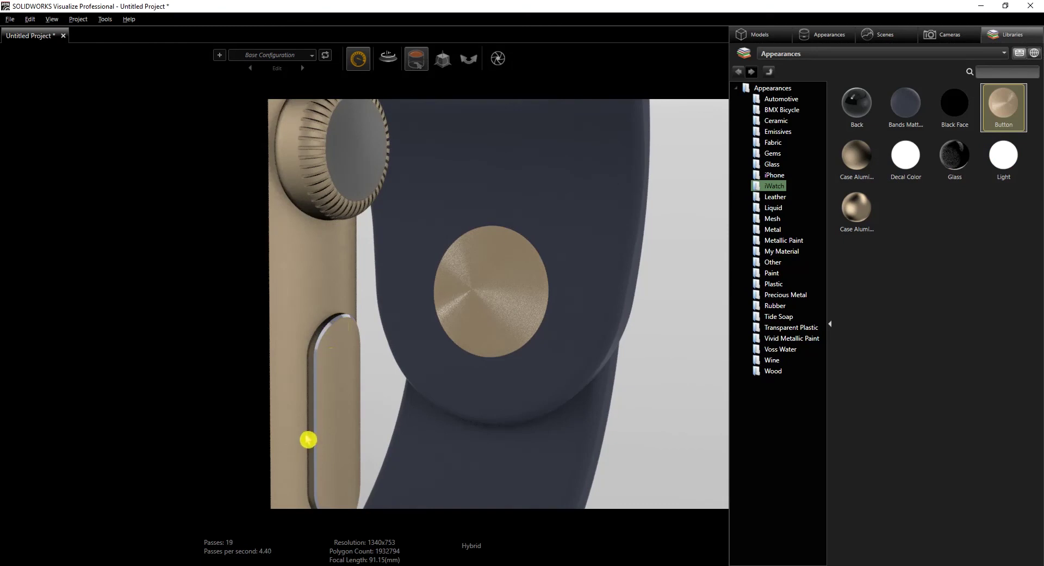
left_click_drag(857, 207, 327, 338)
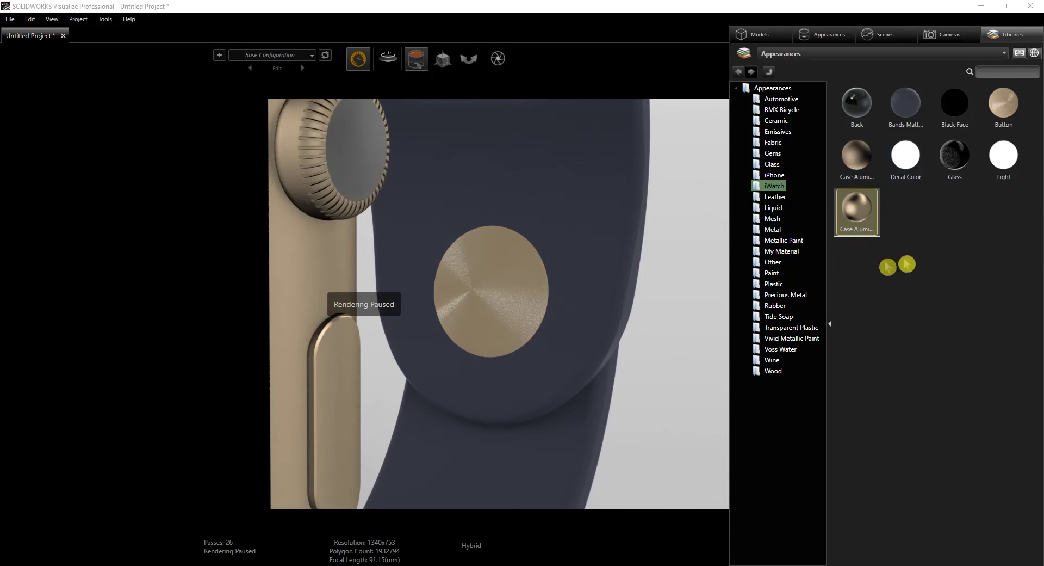
left_click_drag(865, 160, 365, 143)
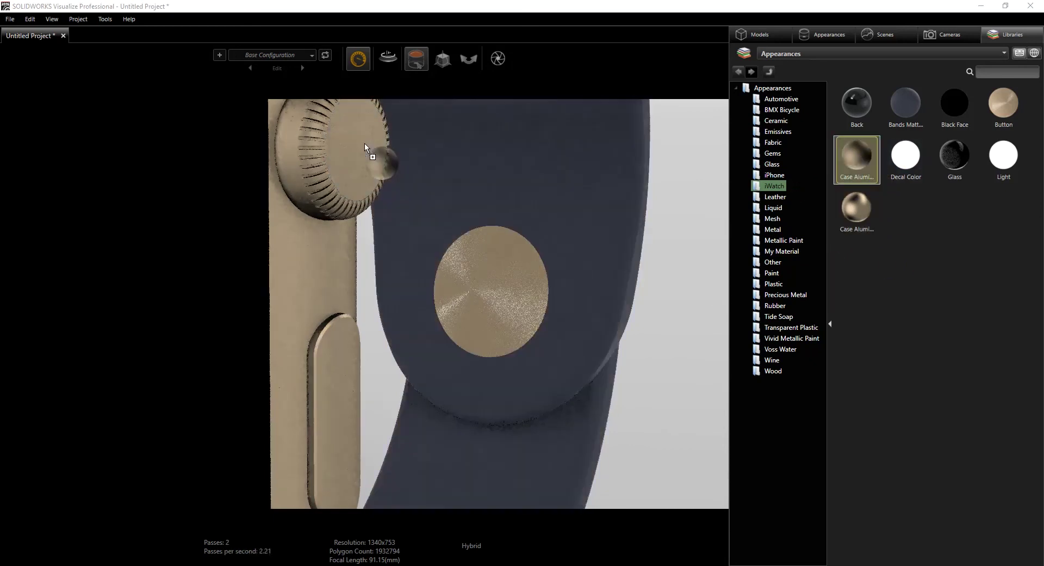
scroll(650, 414, "down", 10)
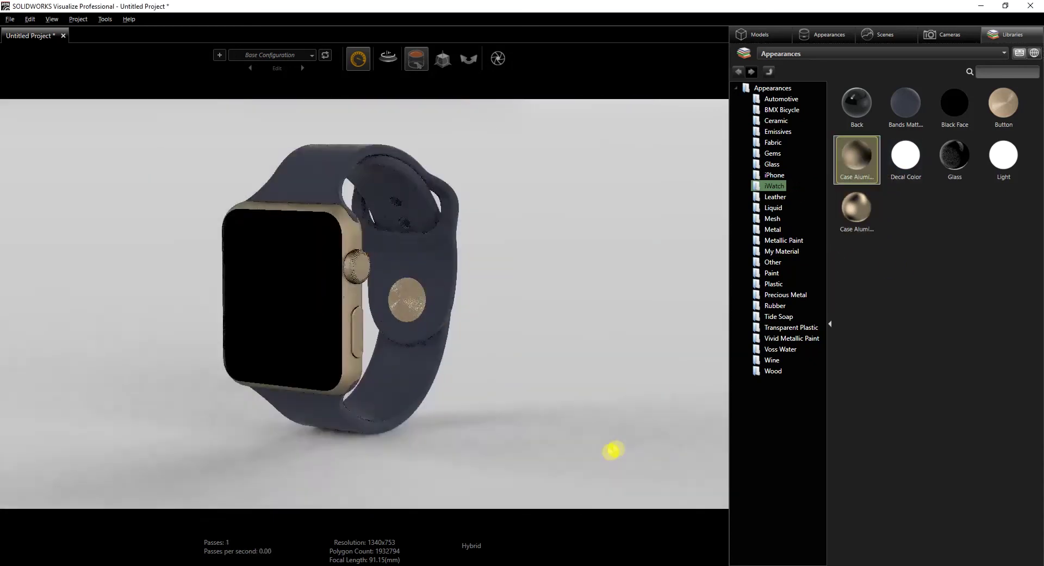
Show all hidden parts so the front glass covers the watch face again.
scroll(604, 427, "up", 2)
left_click_drag(506, 411, 618, 386)
left_click(829, 35)
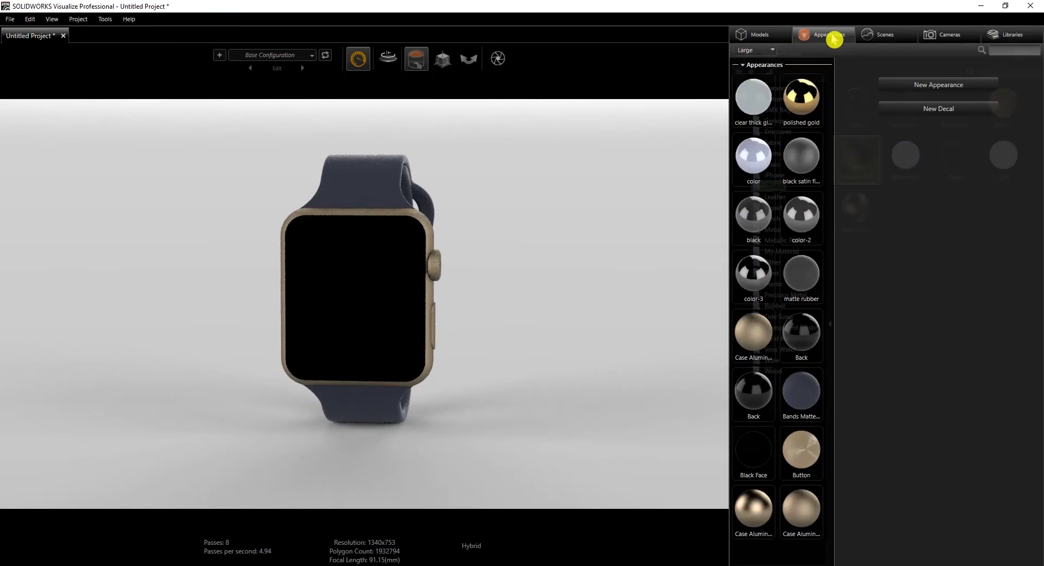
right_click(769, 165)
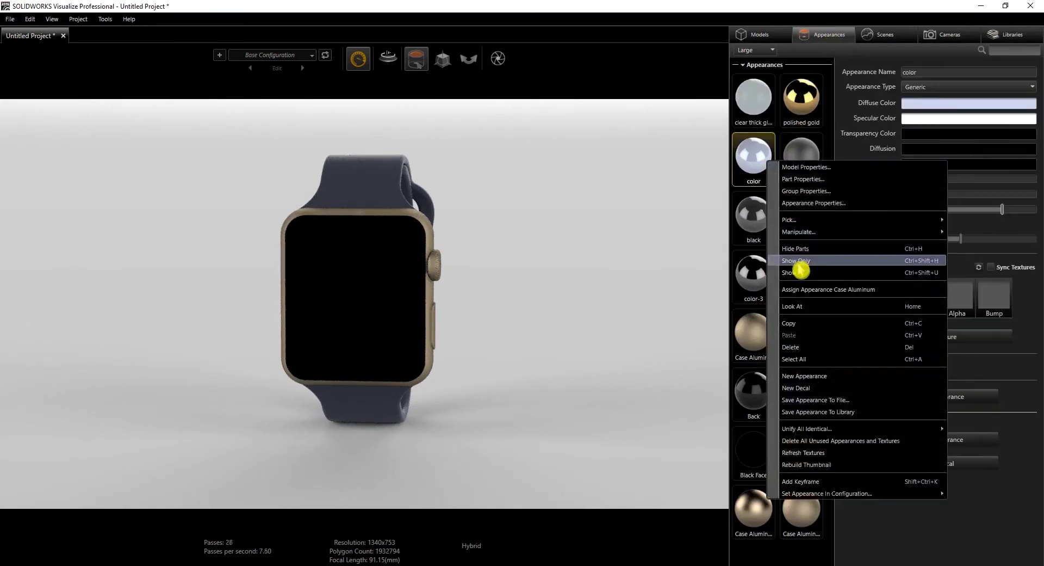
left_click(799, 273)
left_click(403, 262)
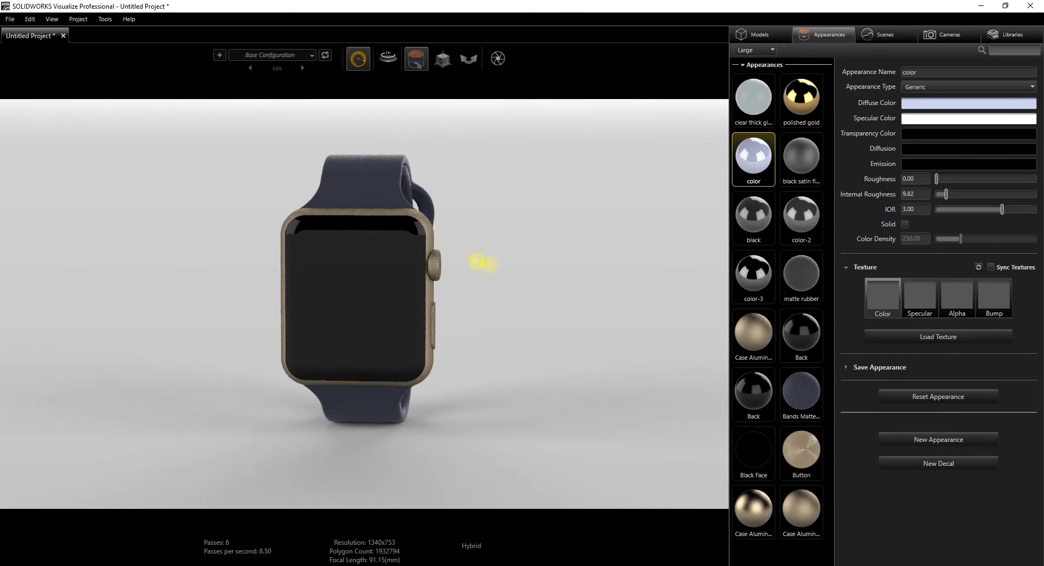
scroll(546, 313, "up", 2)
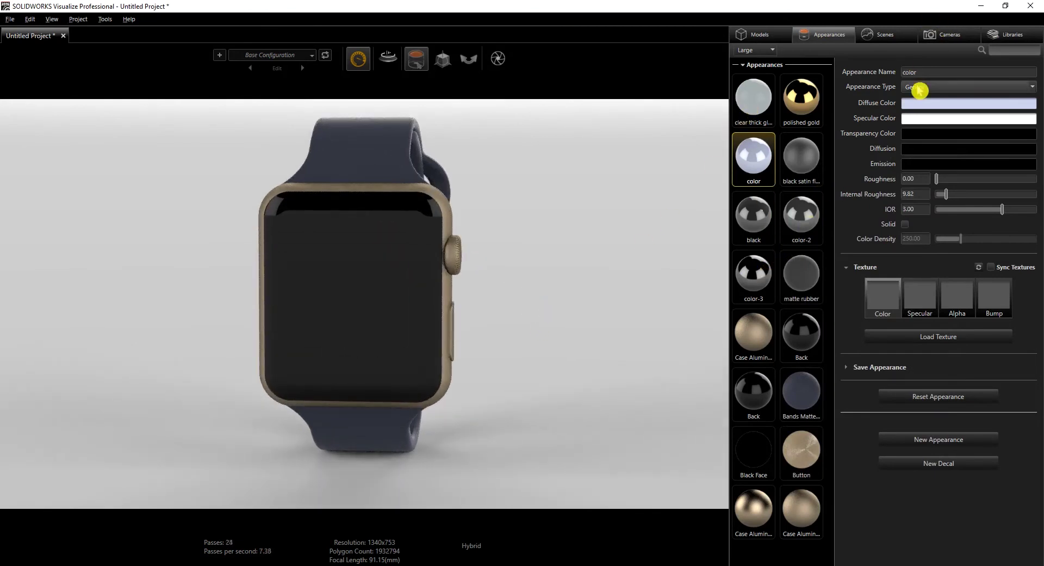
Add the Glass appearance from the iWatch library to the project and assign it to the front cover that uses clear thick glass.
left_click(1009, 35)
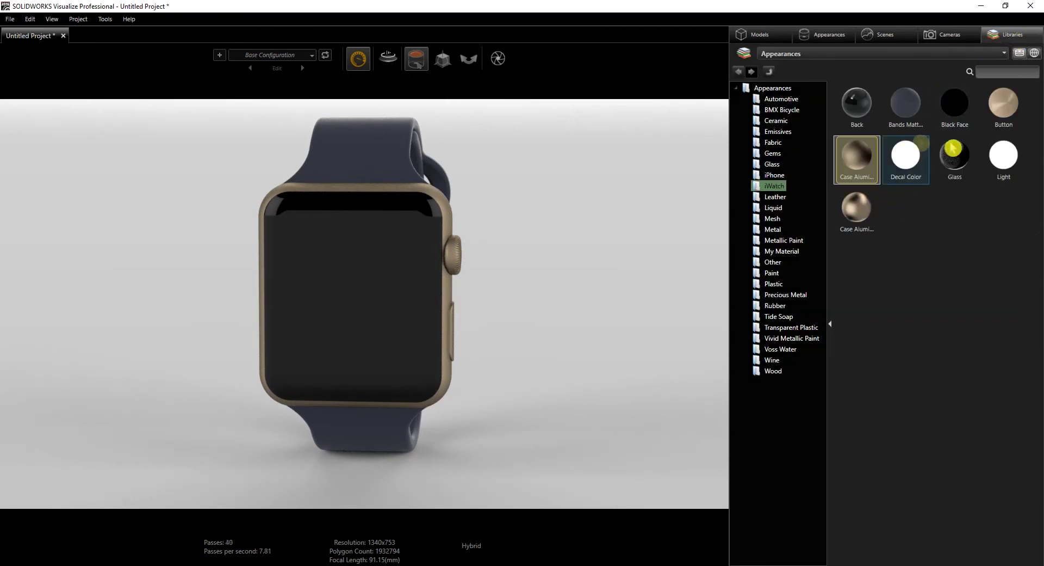
left_click_drag(953, 148, 581, 248)
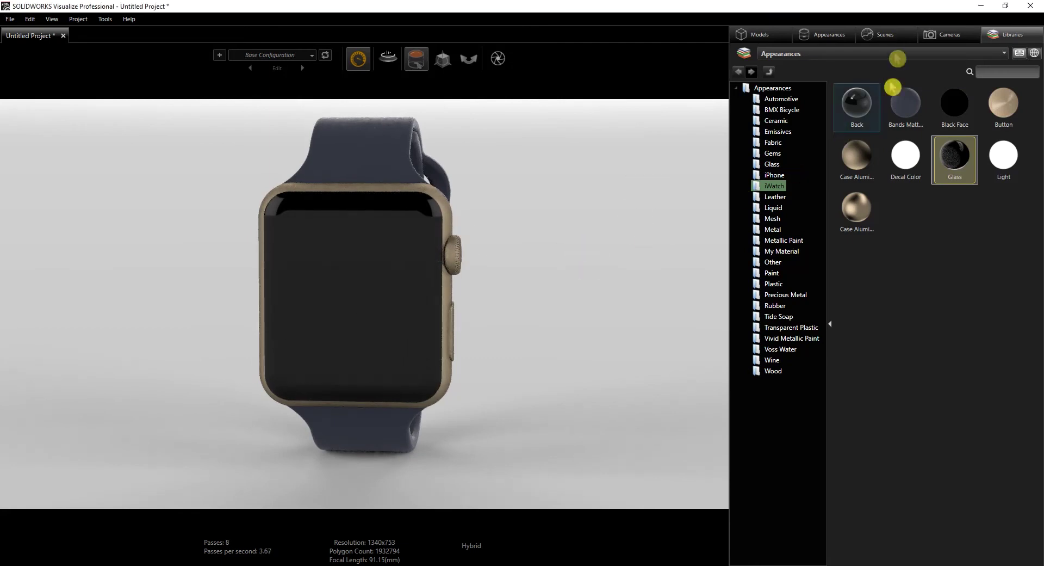
left_click(824, 38)
scroll(792, 405, "down", 1)
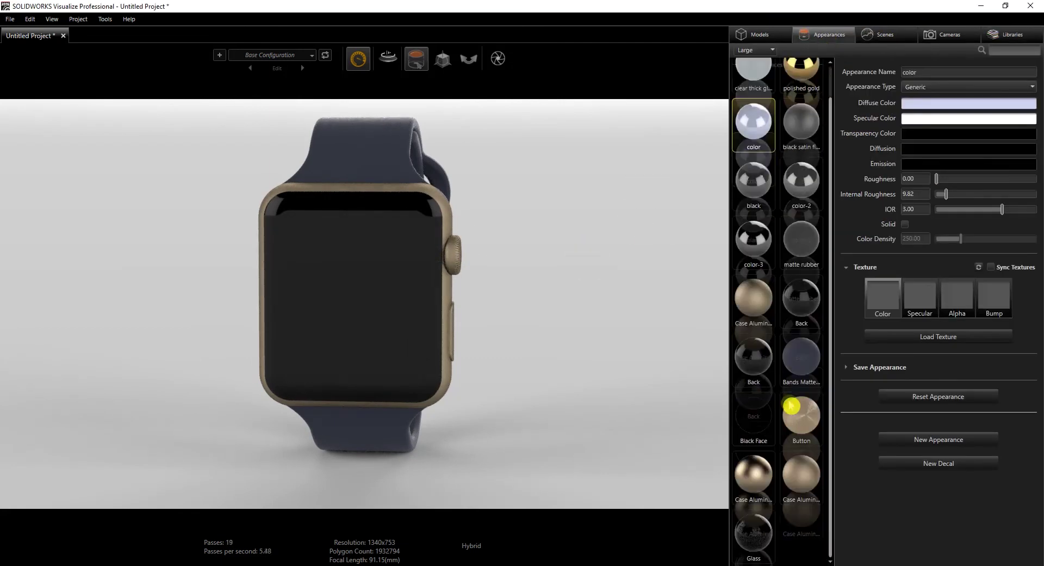
left_click(755, 537)
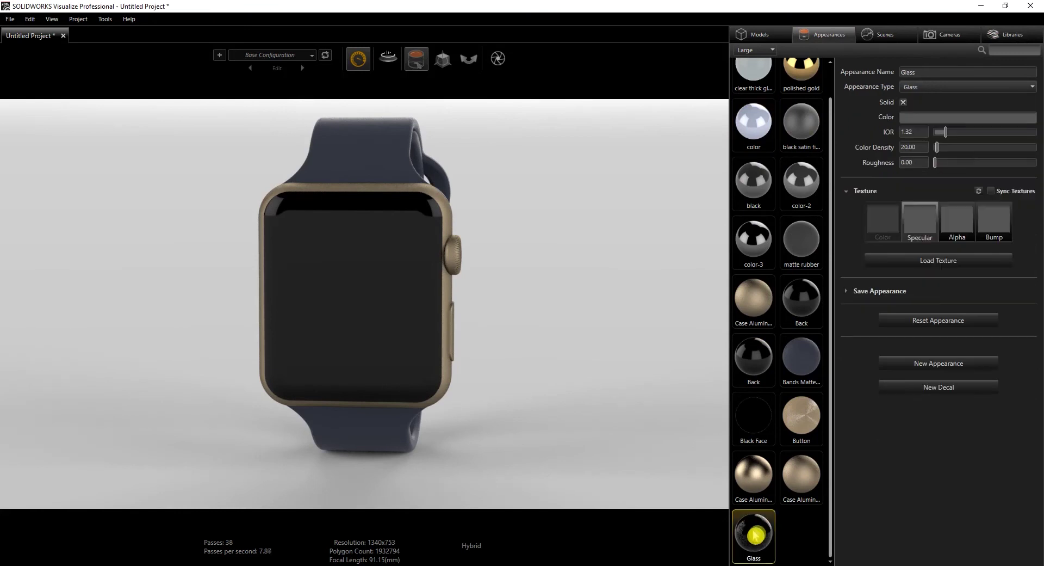
right_click(754, 537)
left_click(787, 356)
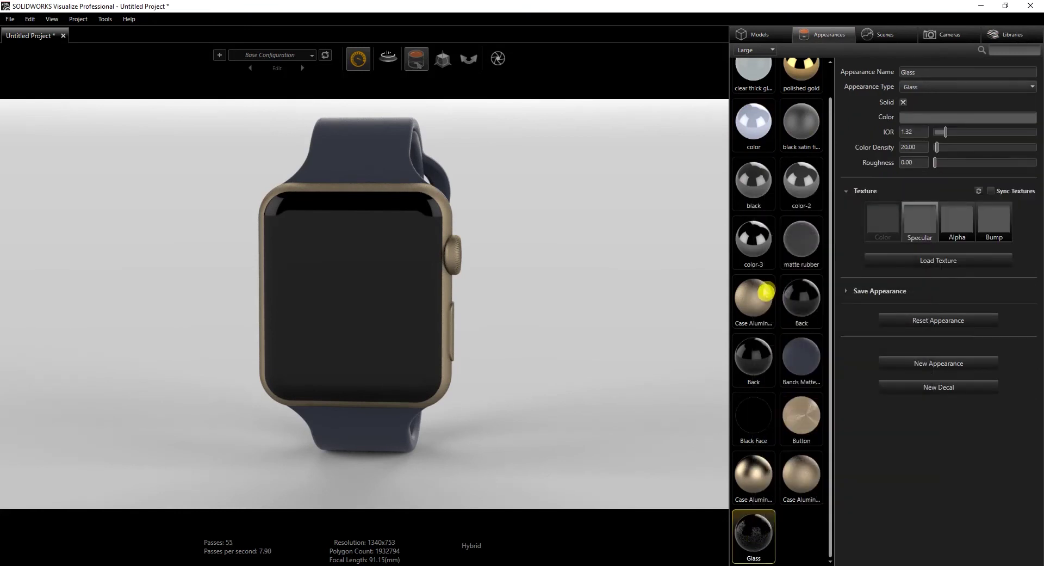
scroll(775, 261, "up", 1)
left_click(764, 103)
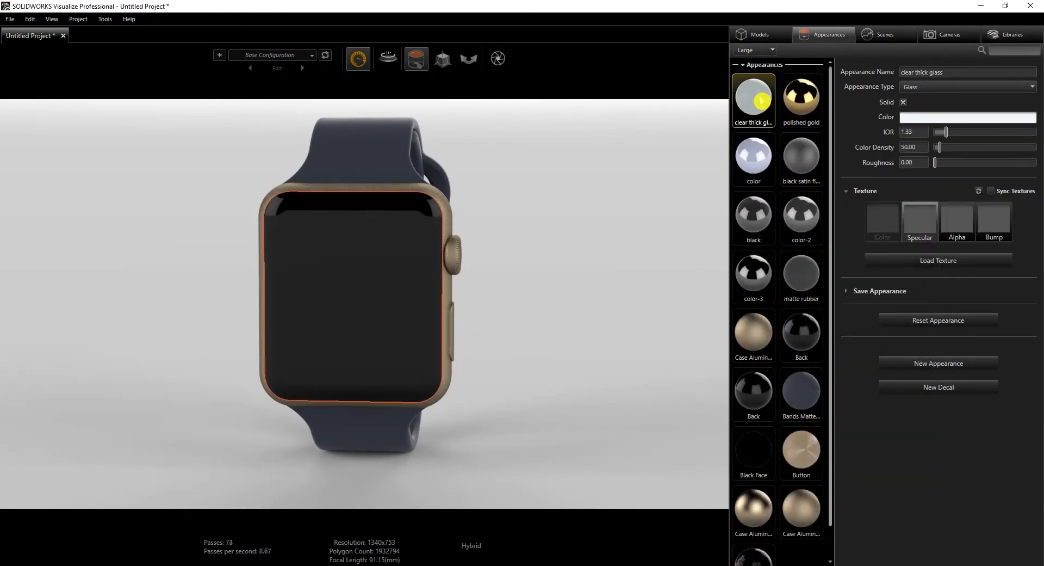
right_click(761, 97)
left_click(826, 225)
Delete all unused appearances and textures from the project.
left_click_drag(595, 304, 348, 310)
left_click_drag(274, 315, 560, 319)
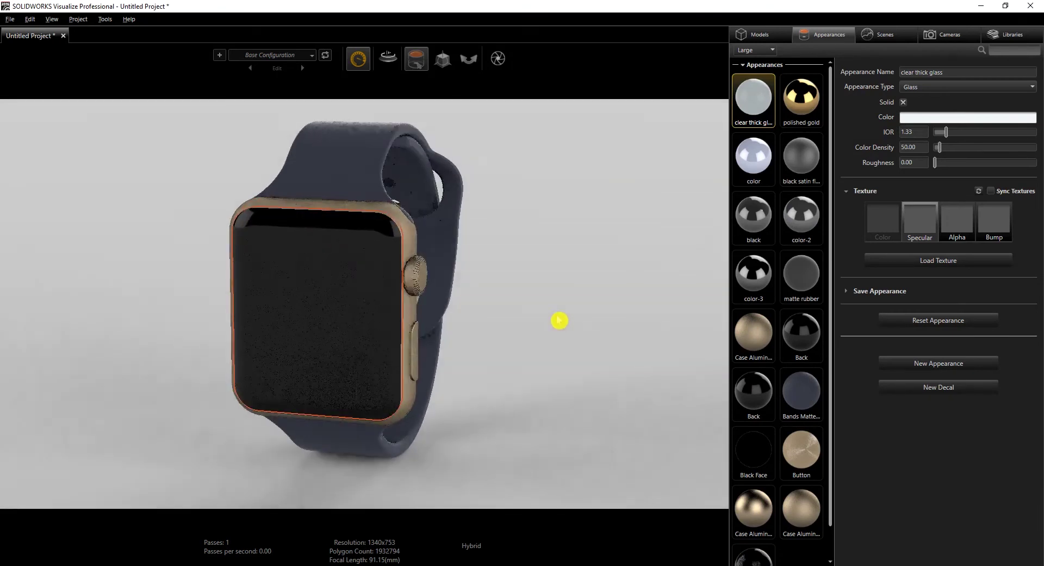
right_click(789, 551)
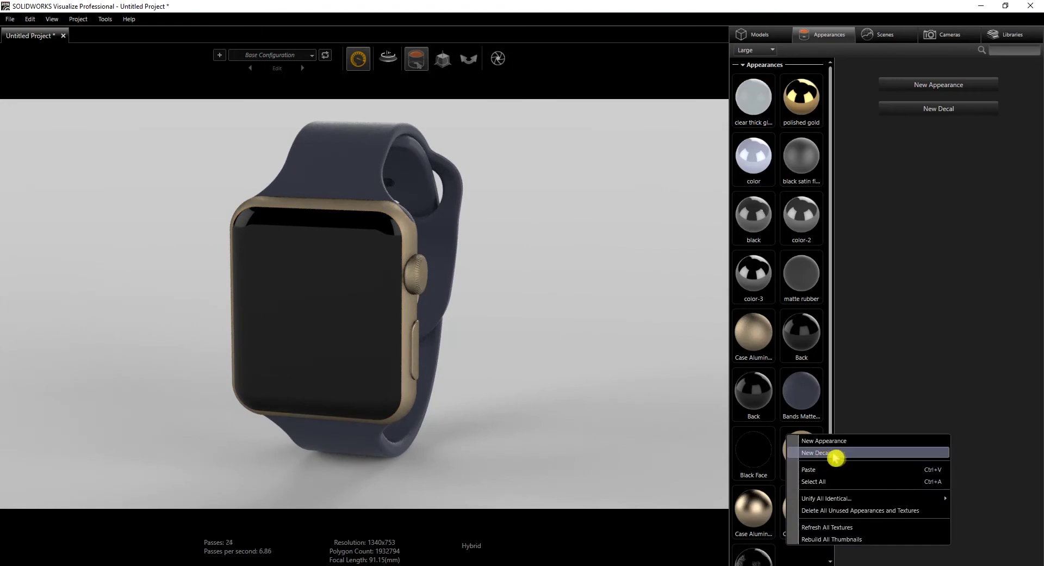
left_click(844, 516)
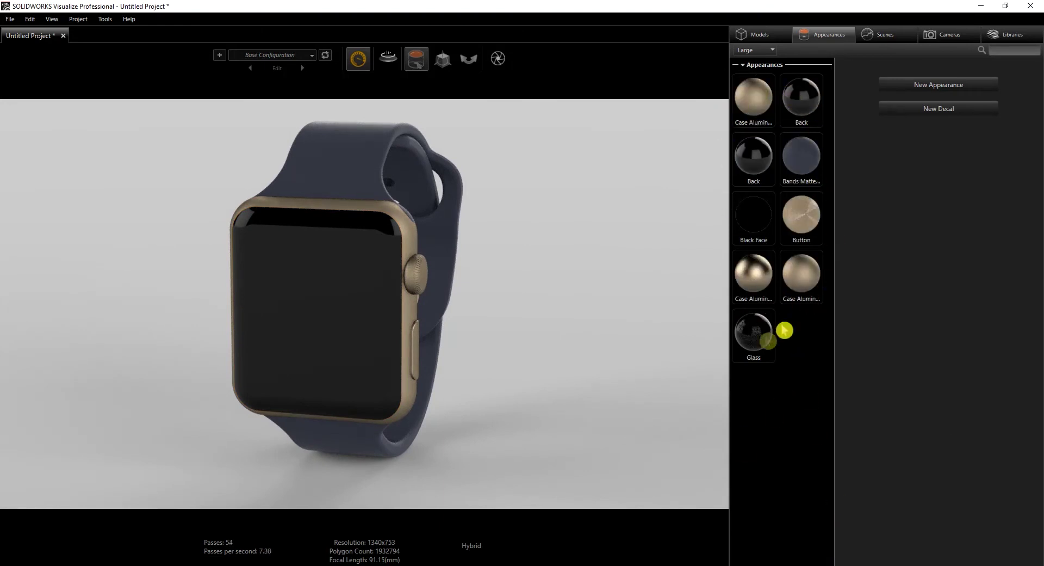
Inspect the finished watch materials from several angles, including through the iWatch camera, and return to the Free camera.
left_click_drag(549, 369, 465, 346)
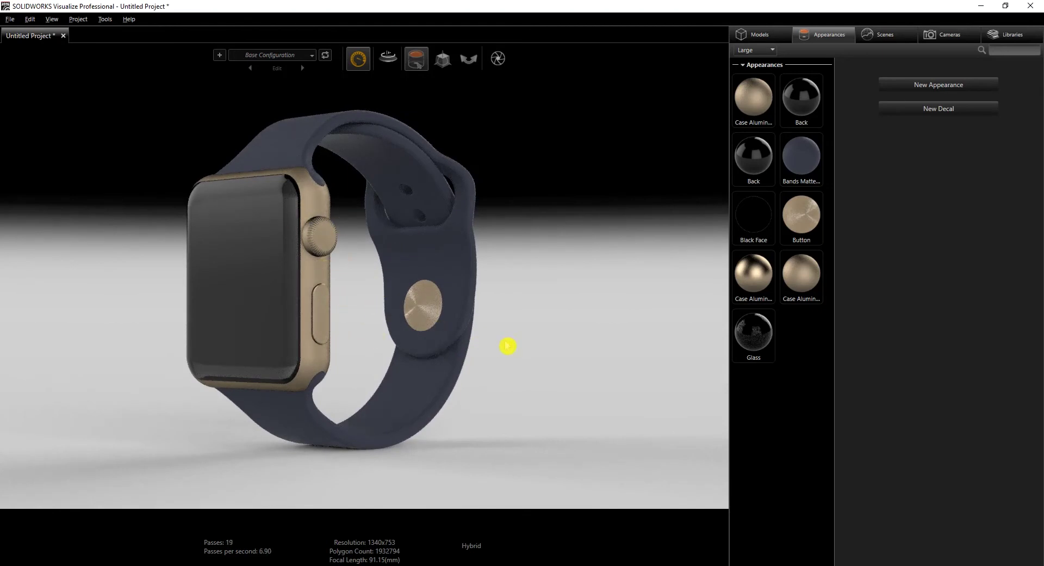
left_click_drag(613, 380, 637, 380)
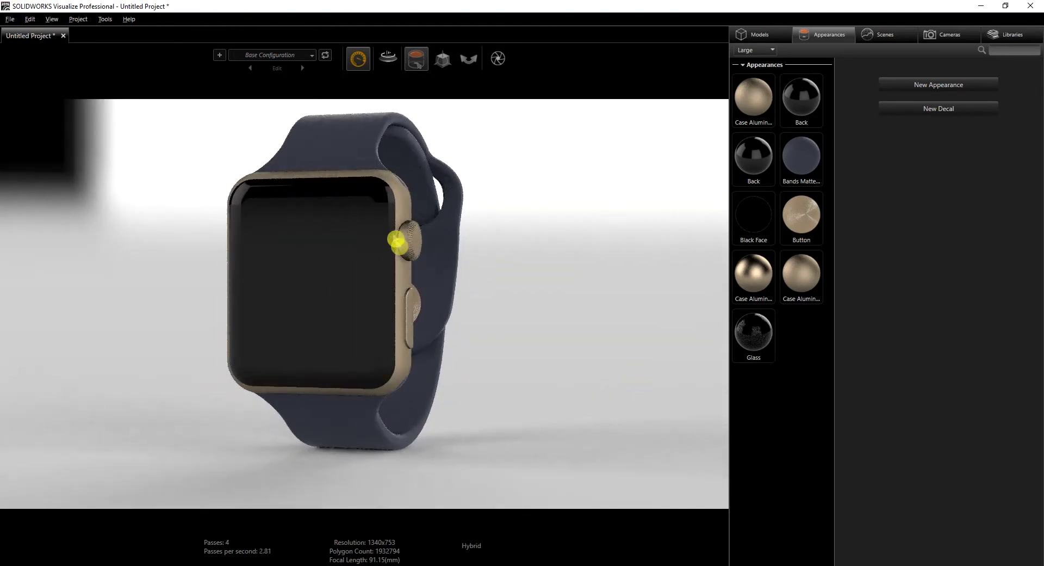
left_click(954, 39)
double_click(802, 87)
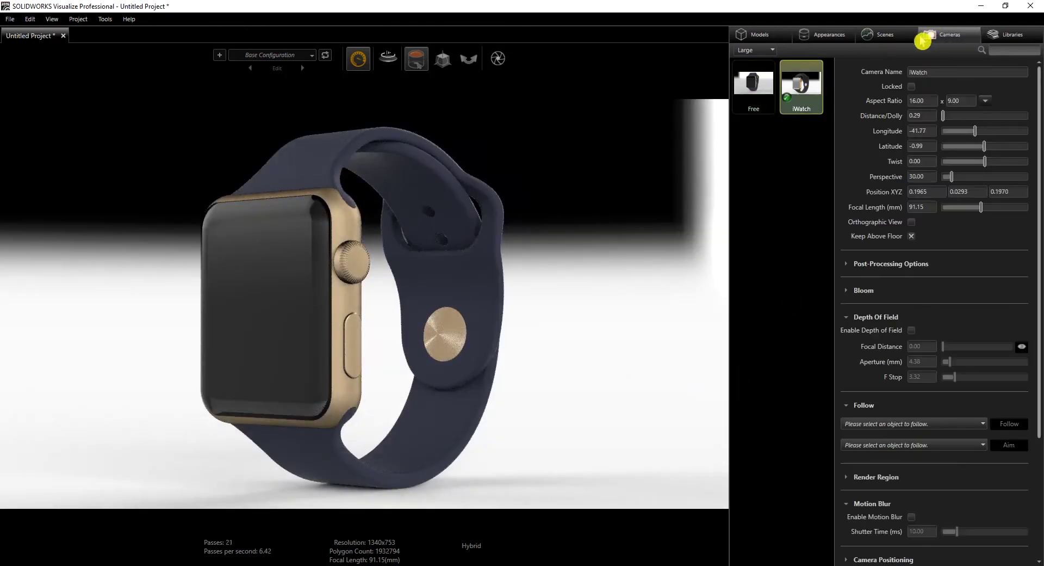
double_click(760, 88)
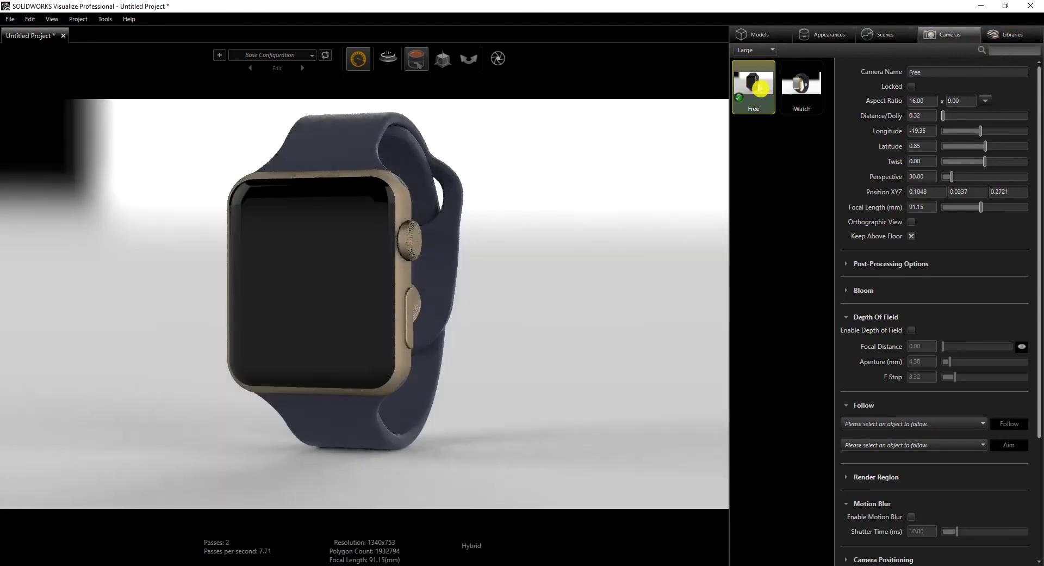
left_click_drag(569, 362, 597, 349)
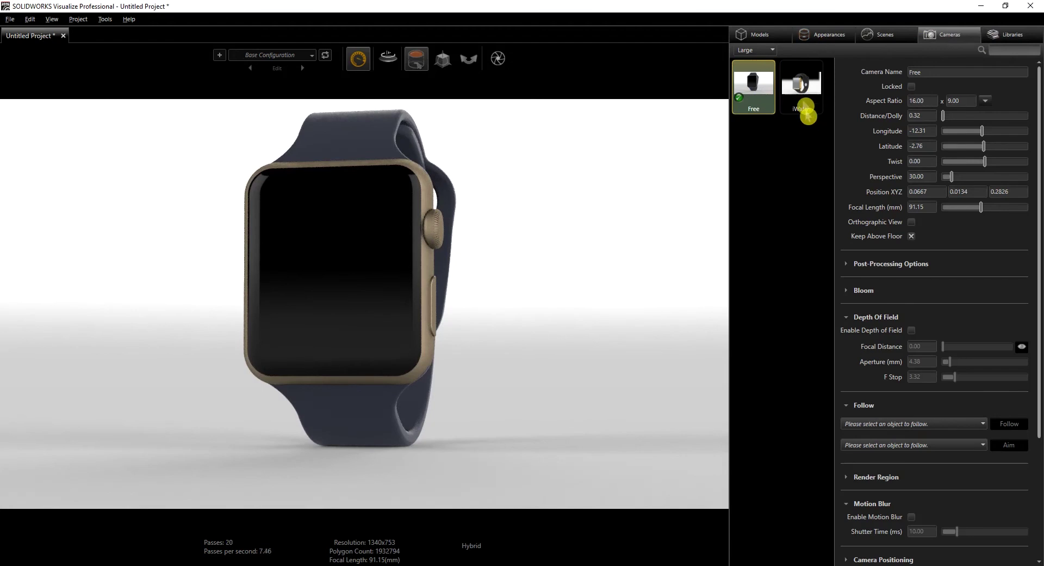
Hide the front cover part that uses the Glass appearance.
left_click(833, 35)
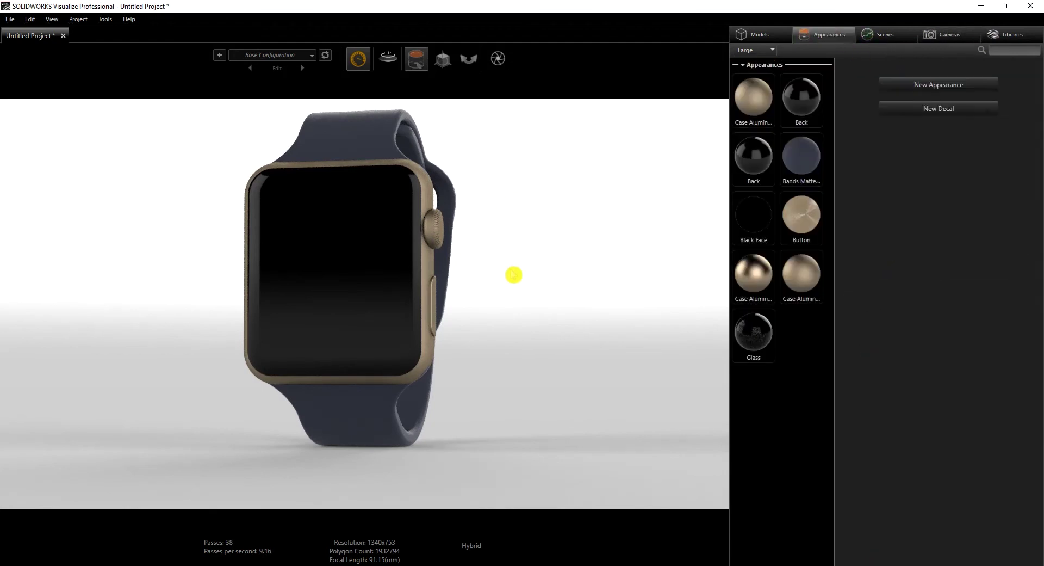
scroll(517, 274, "up", 3)
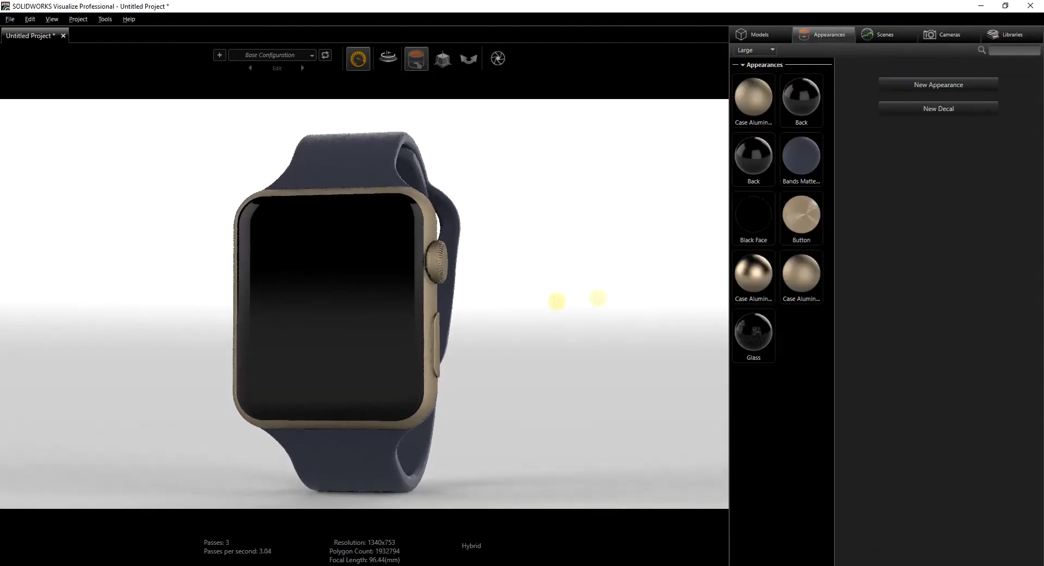
left_click(750, 343)
right_click(750, 342)
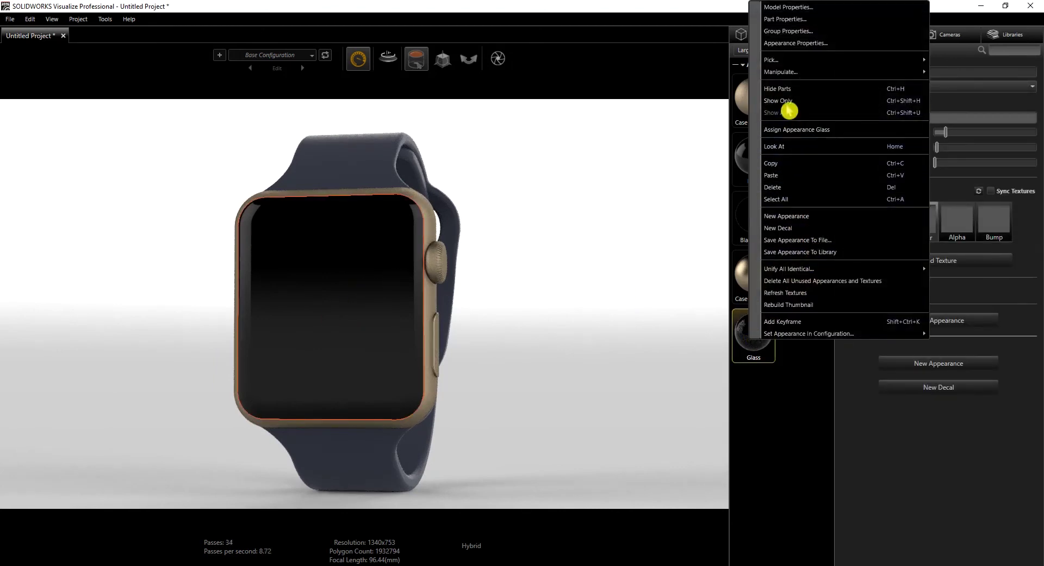
left_click(783, 90)
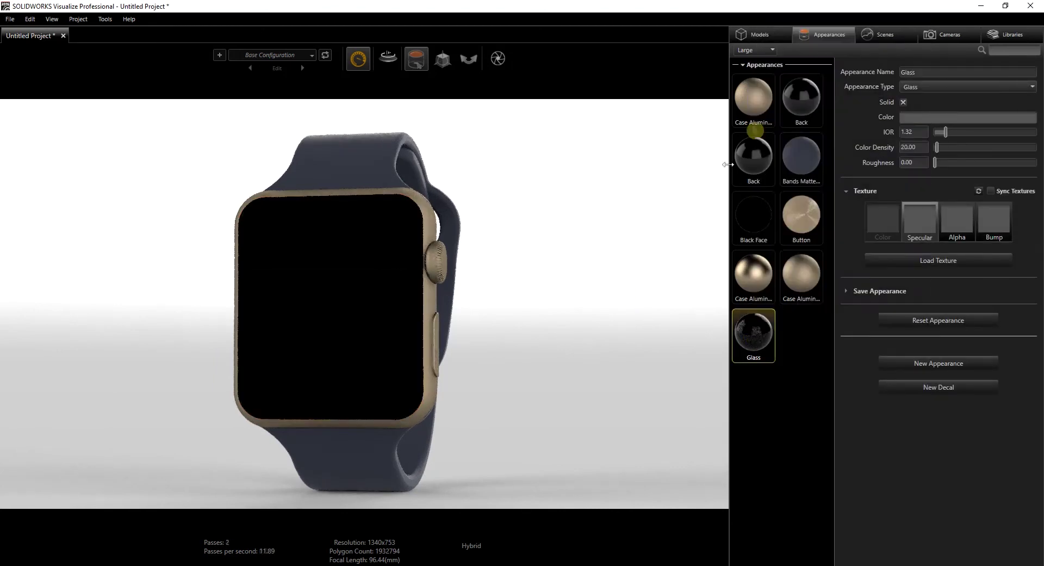
left_click(544, 337)
Switch the viewport to the Preview render mode with the watch facing the camera.
left_click_drag(528, 358, 559, 361)
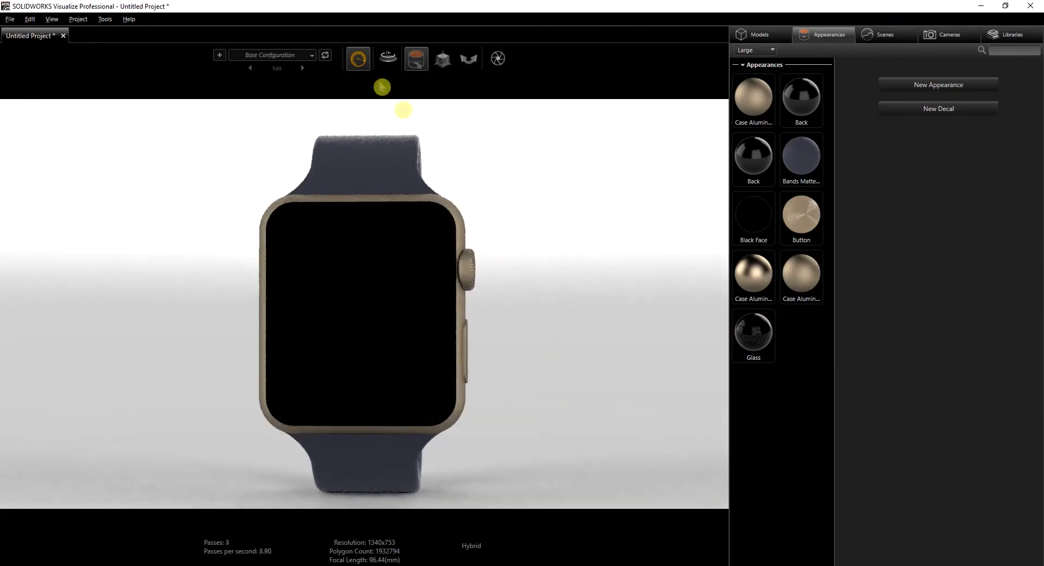
mouse_move(358, 59)
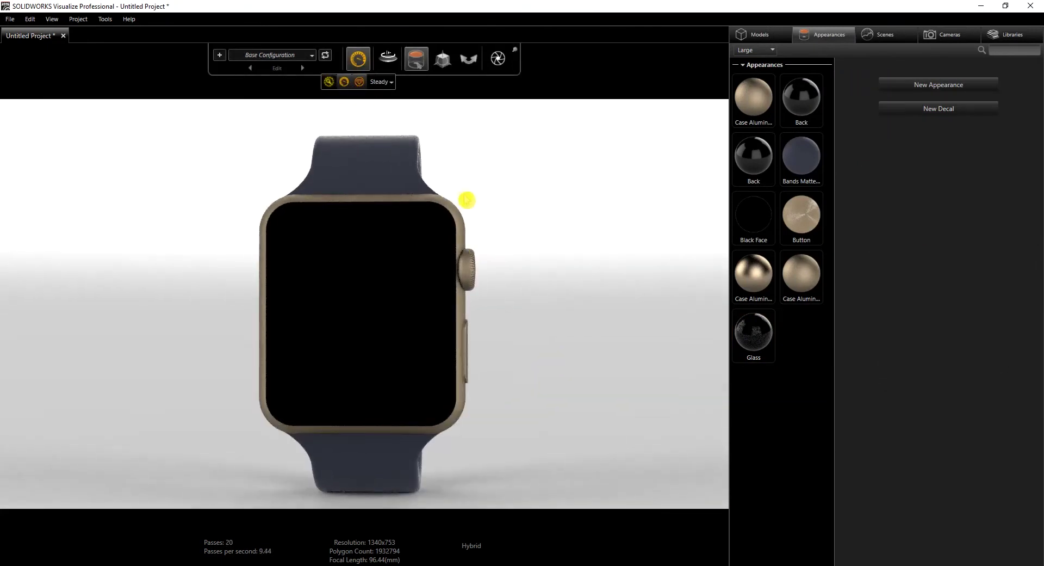
left_click_drag(464, 197, 548, 261)
Create a new decal from the image file unnamed in the iWatch folder and place it on the black watch face.
right_click(759, 407)
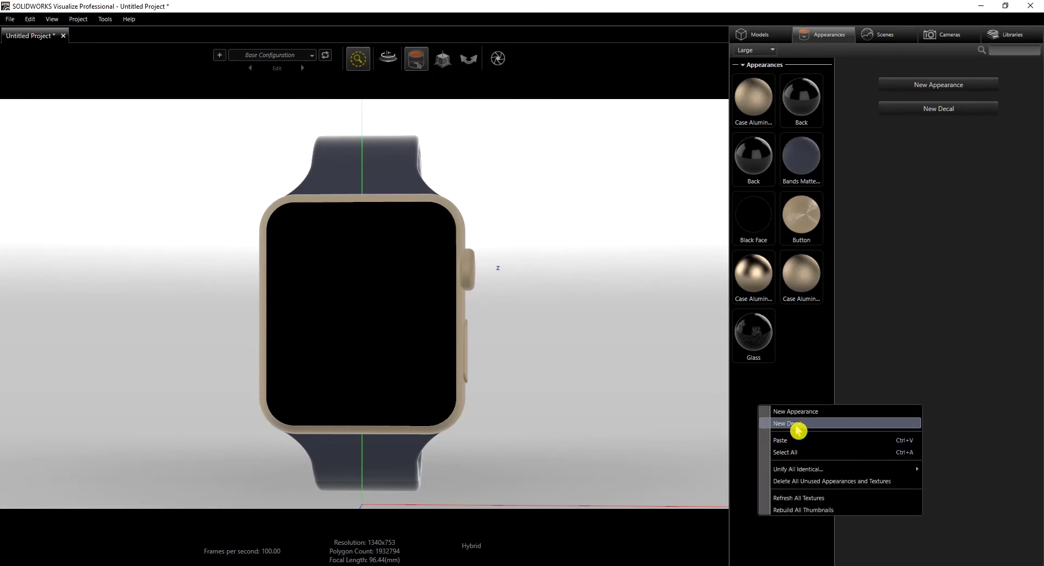
left_click(798, 424)
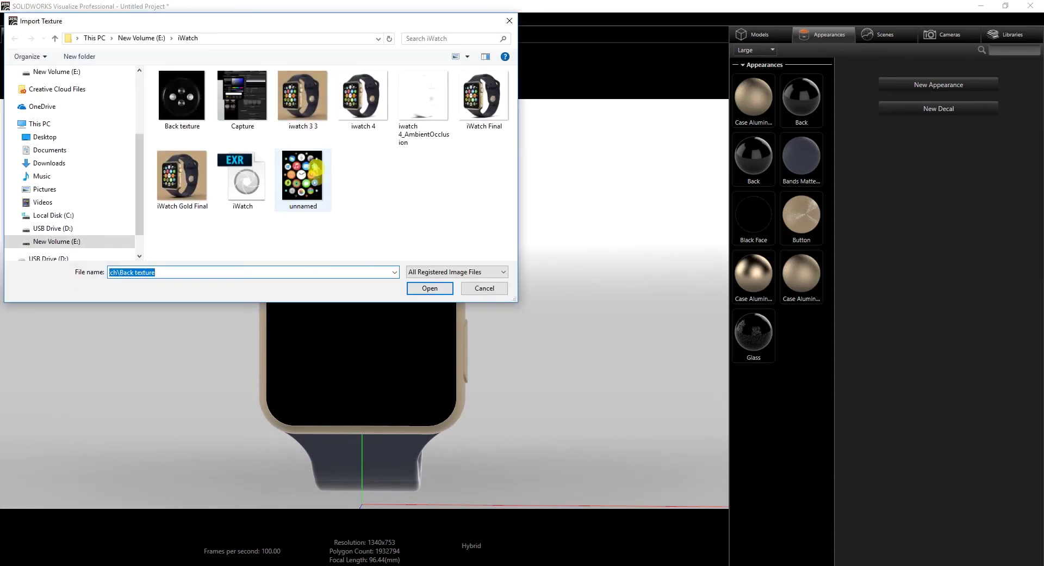
left_click(313, 188)
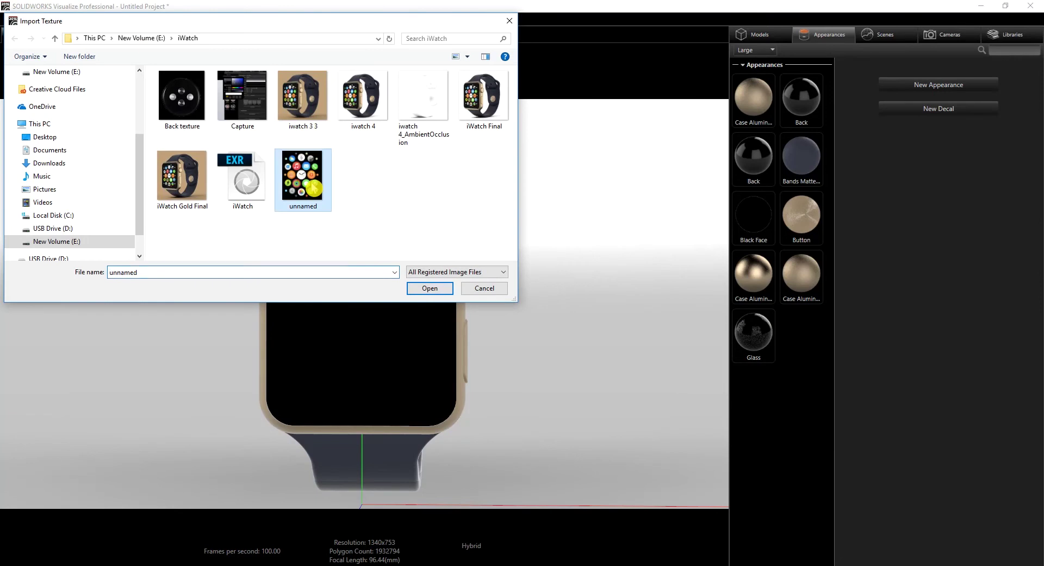
left_click(430, 288)
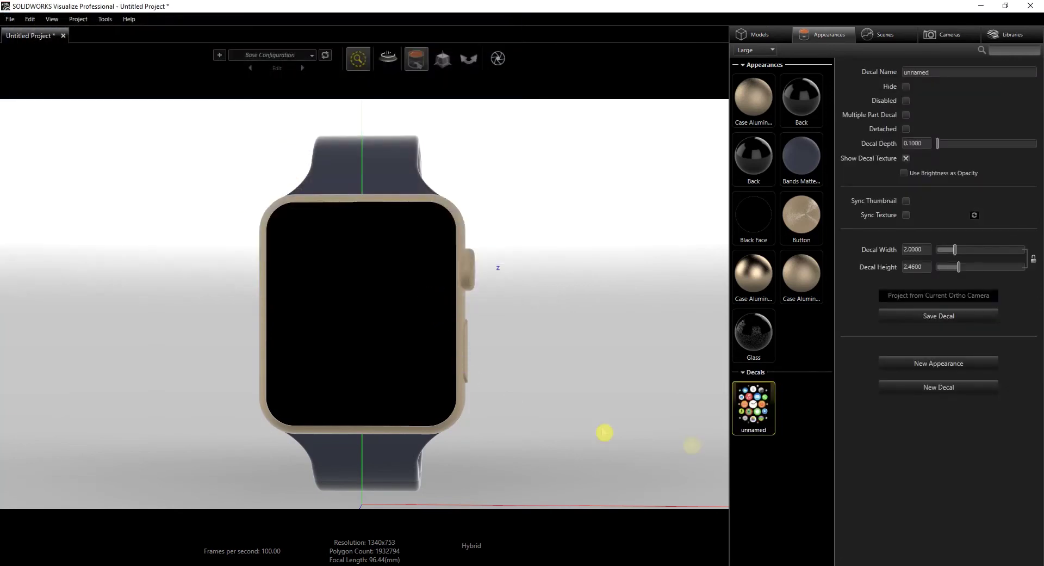
left_click_drag(762, 422, 357, 279)
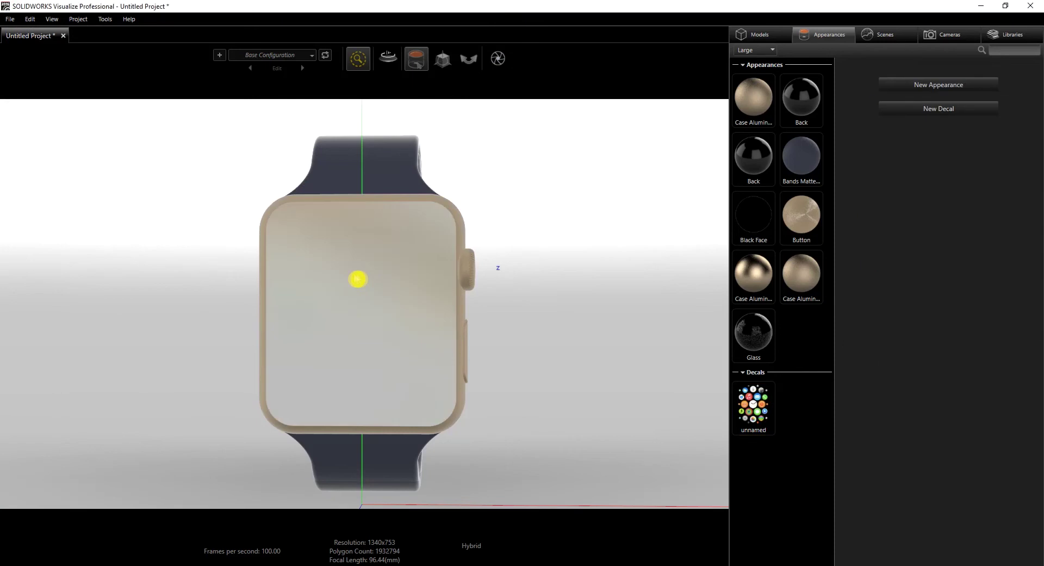
Scale the unnamed decal down to about 0.0327 wide by 0.0402 high and position it over the watch face.
left_click(402, 268)
left_click(443, 58)
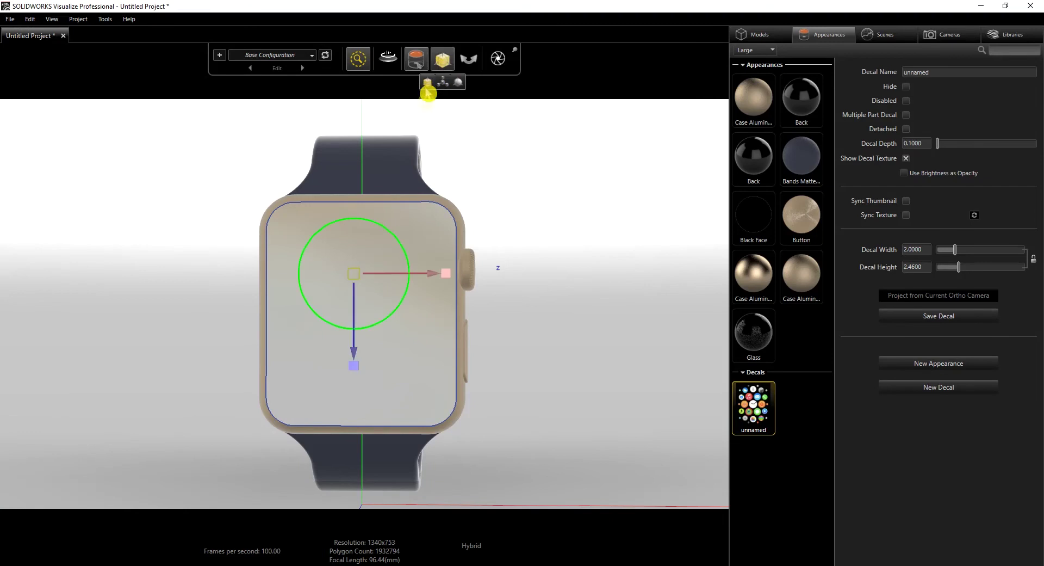
left_click_drag(445, 280, 400, 300)
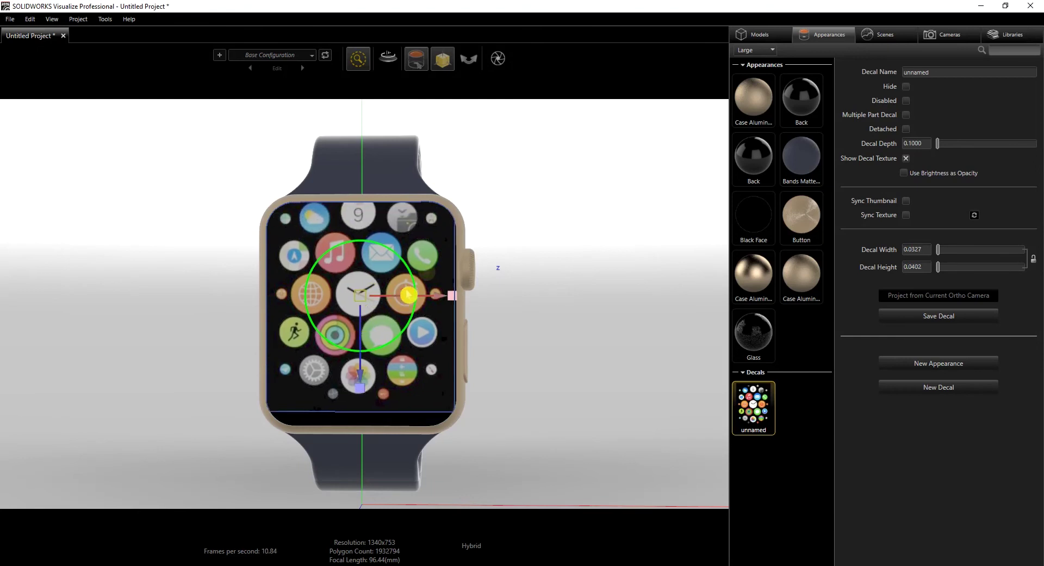
Set the unnamed decal's depth to 0.01, its width to 0.0292 and its height to 0.0359.
left_click(917, 143)
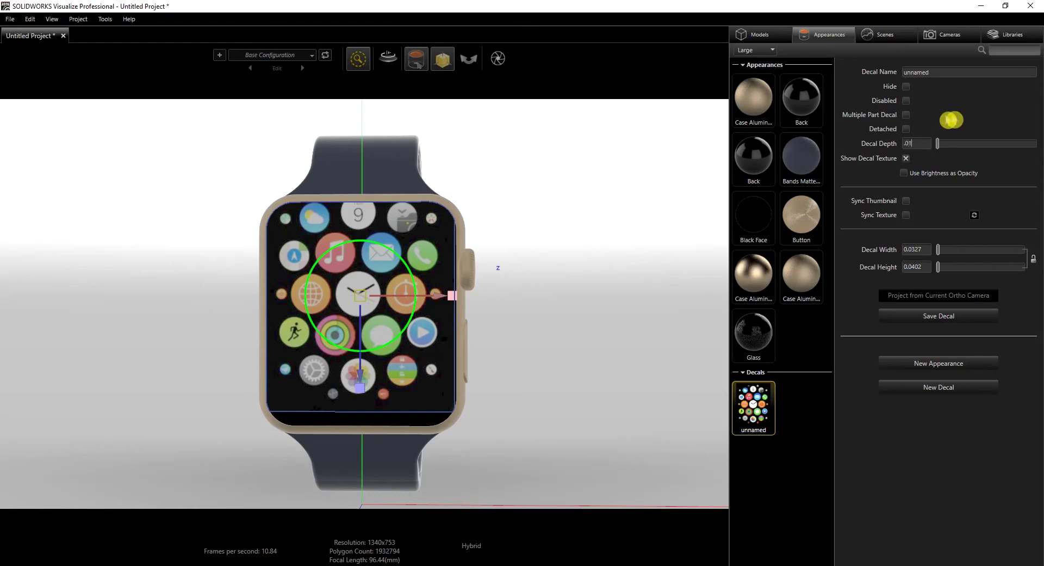
double_click(922, 253)
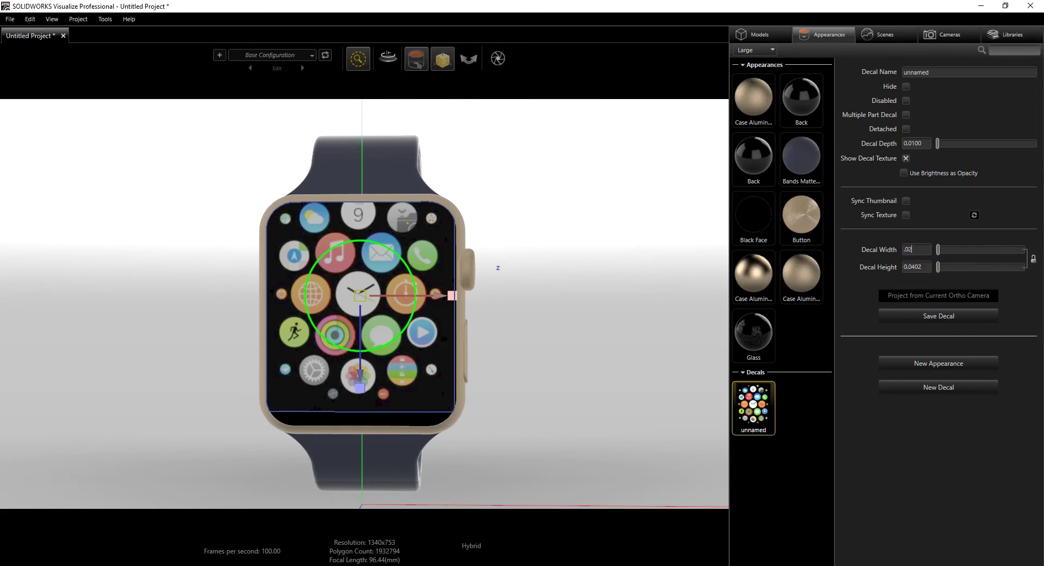
double_click(922, 267)
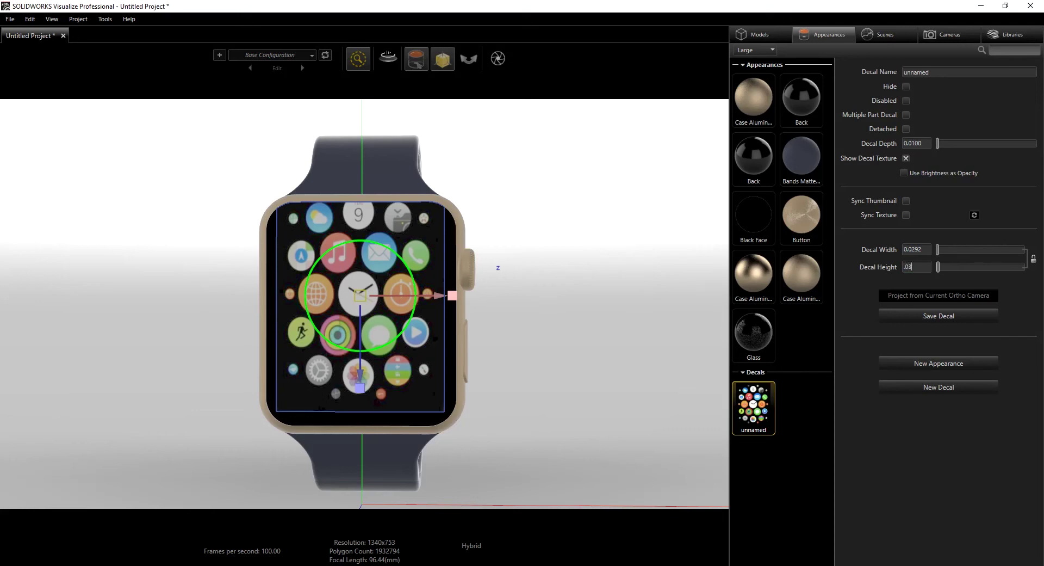
left_click(815, 342)
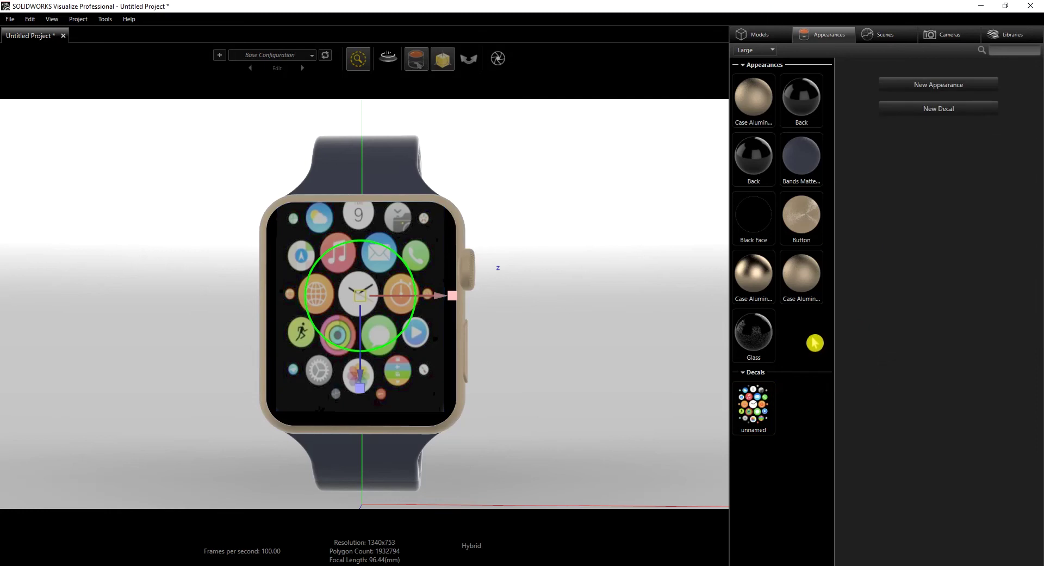
Move the unnamed decal slightly down and across to centre it on the watch face, and deselect it.
left_click(753, 401)
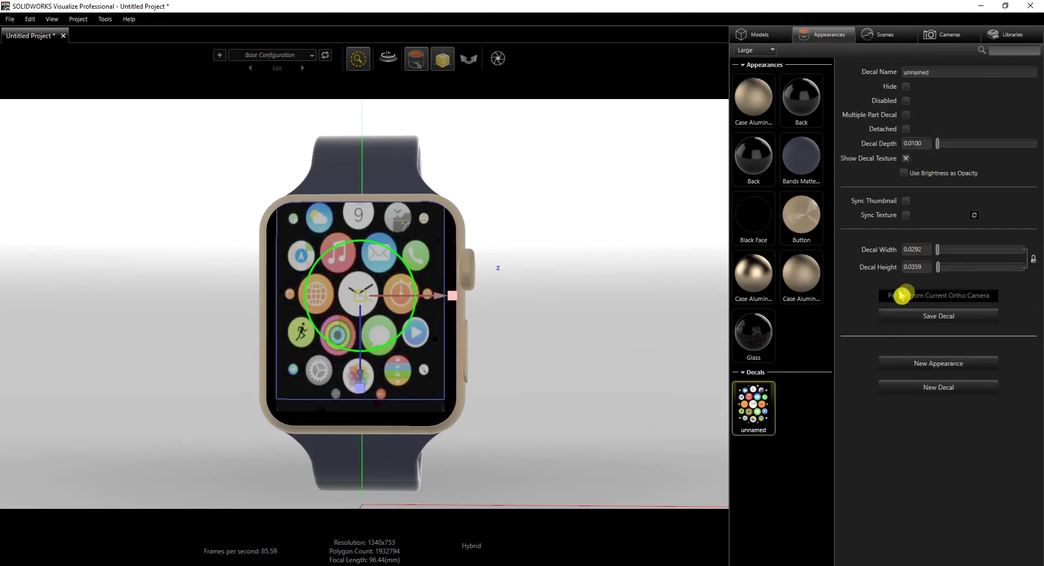
left_click_drag(363, 327, 363, 340)
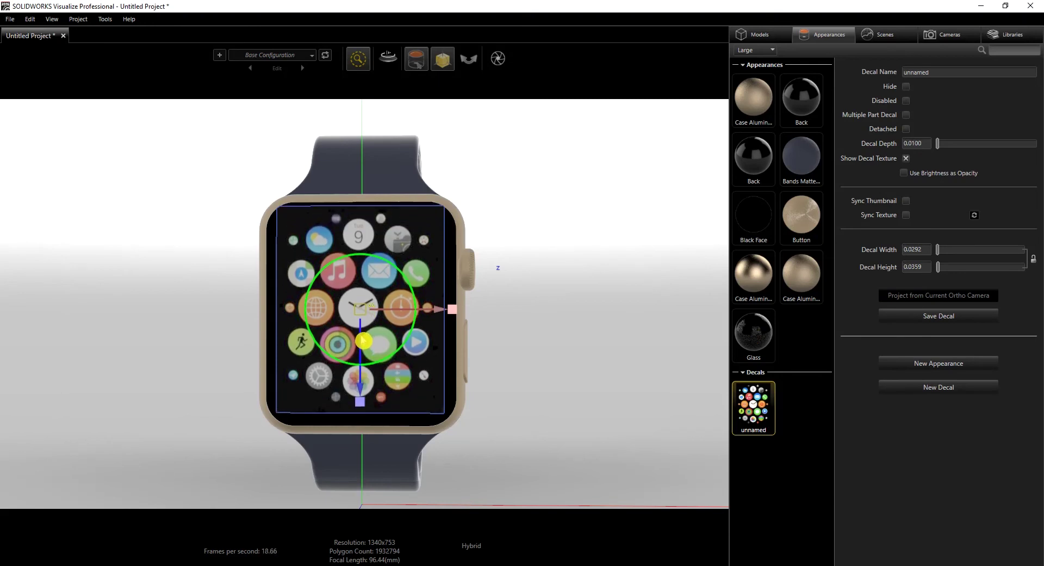
left_click_drag(423, 311, 425, 311)
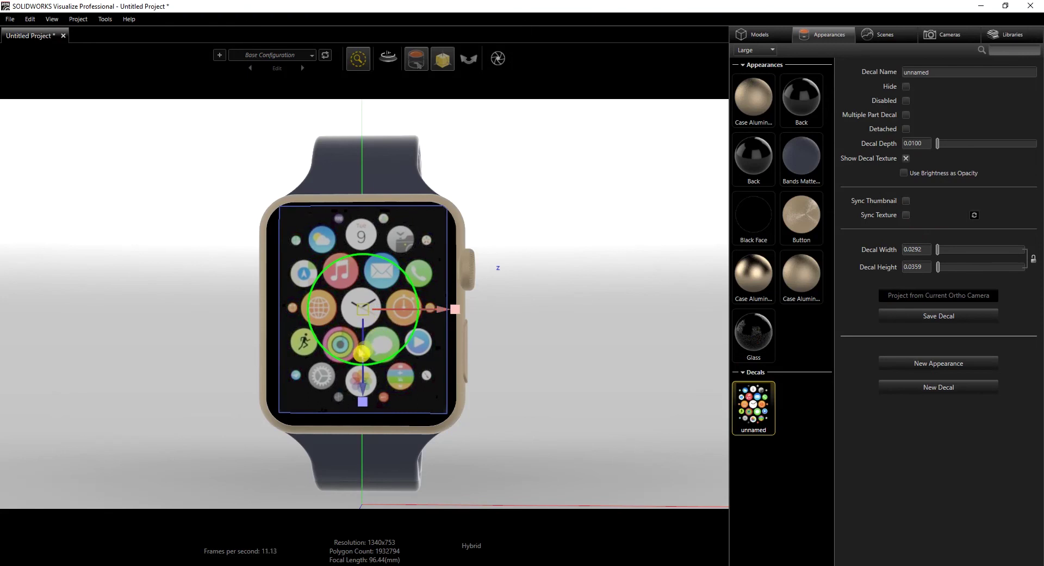
left_click_drag(368, 346, 368, 348)
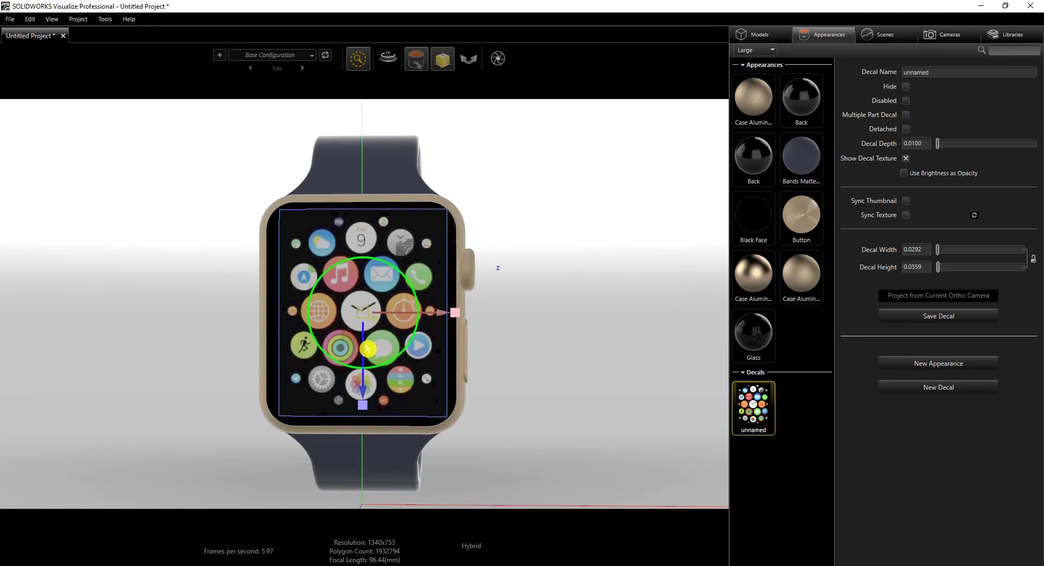
left_click_drag(367, 347, 368, 348)
left_click(566, 311)
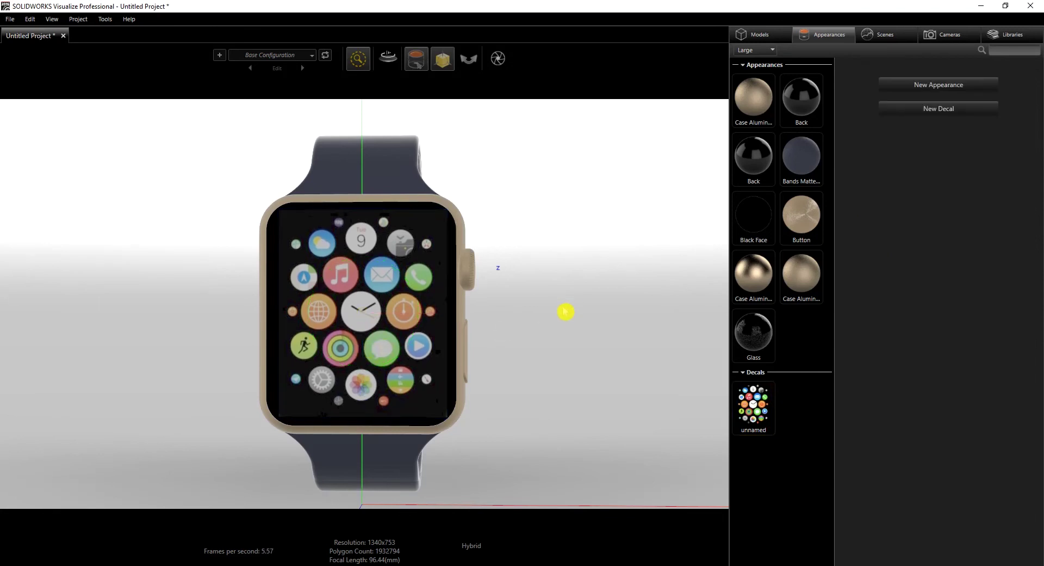
Create a new decal from the Back texture image in the iWatch folder and place it on the black disc on the watch's back.
left_click_drag(599, 301, 179, 280)
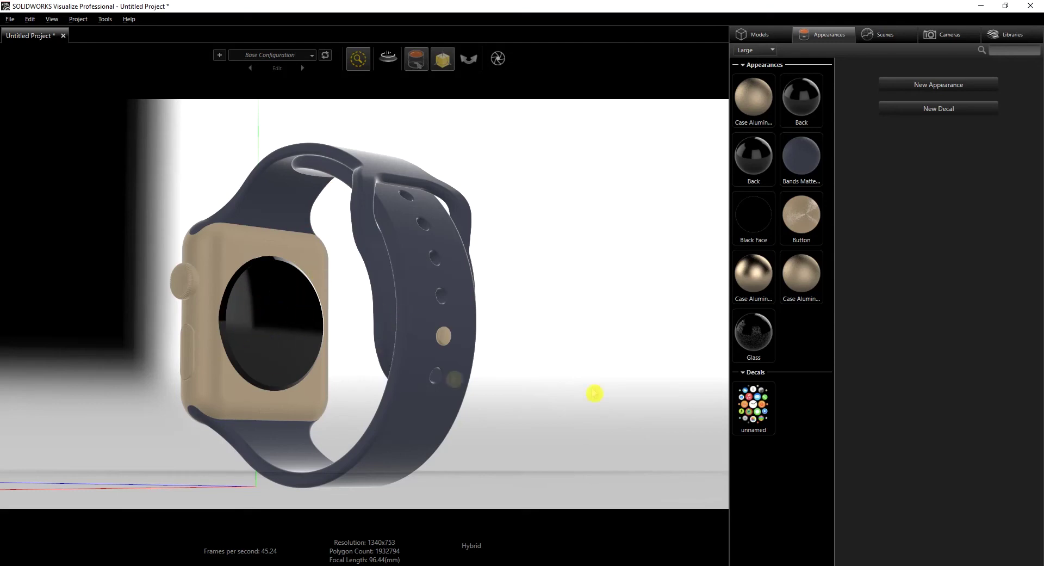
right_click(811, 414)
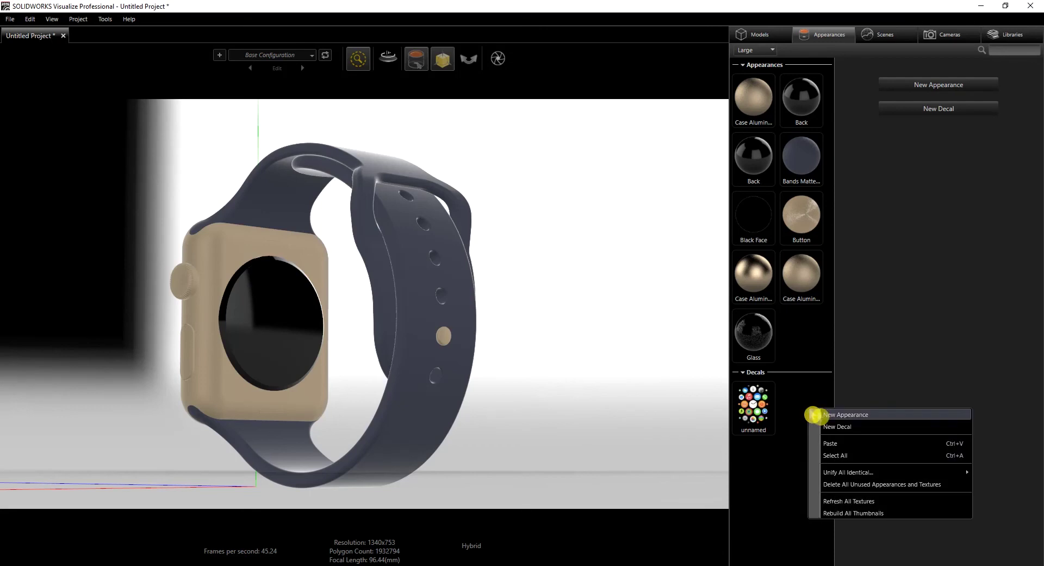
left_click(845, 429)
left_click(182, 98)
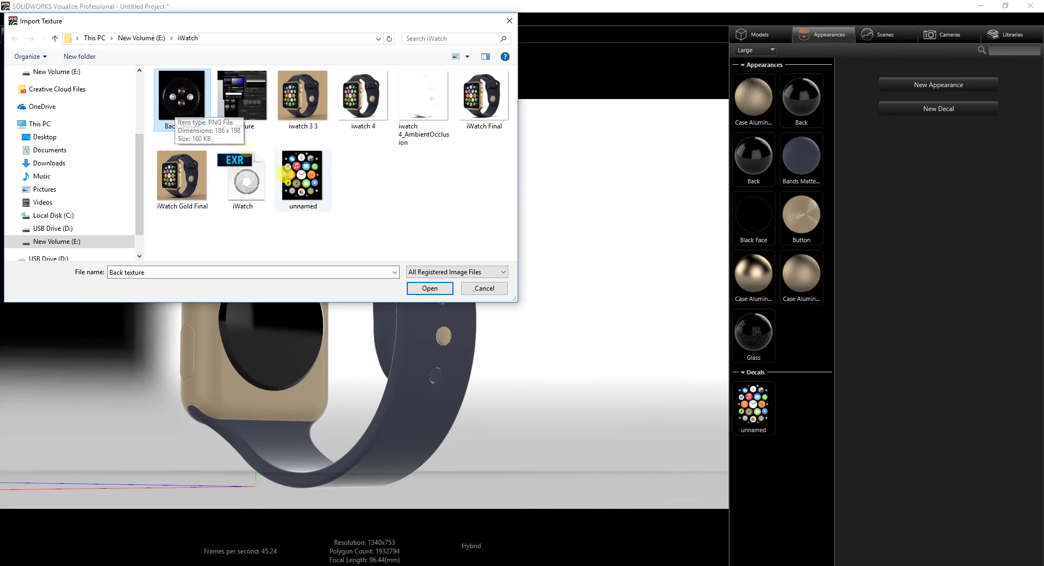
left_click(430, 289)
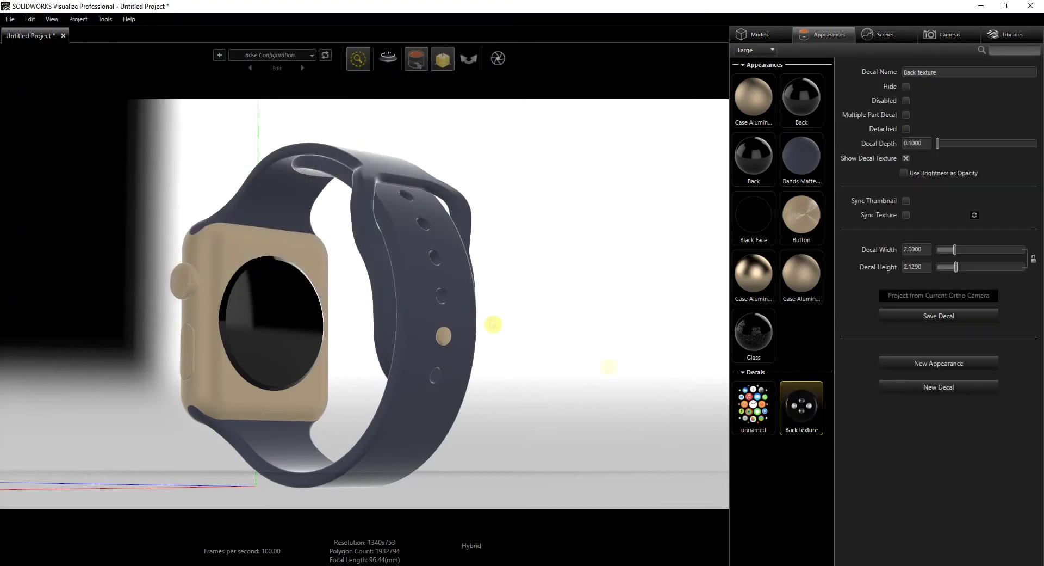
left_click_drag(801, 409, 258, 359)
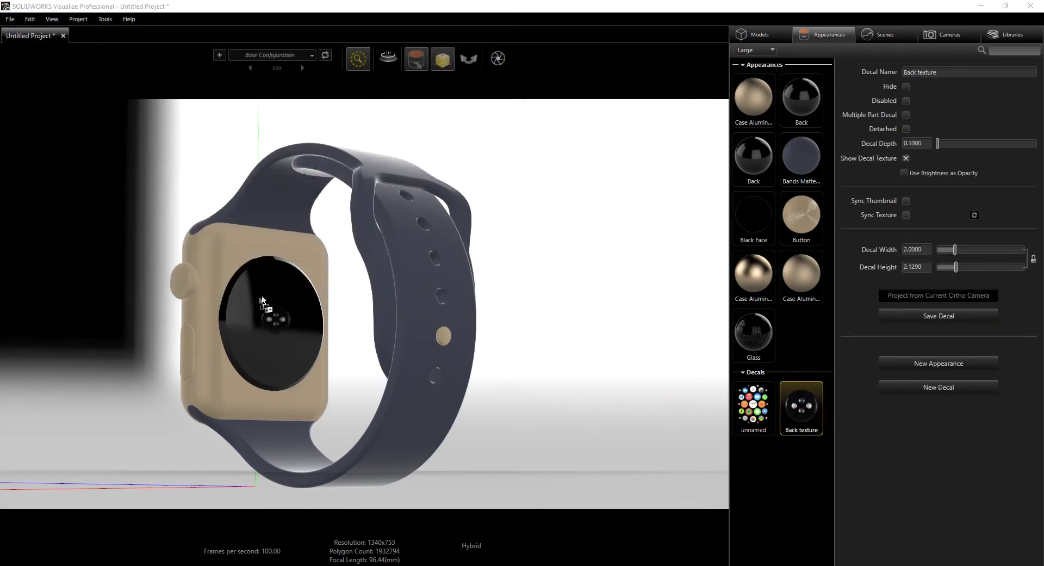
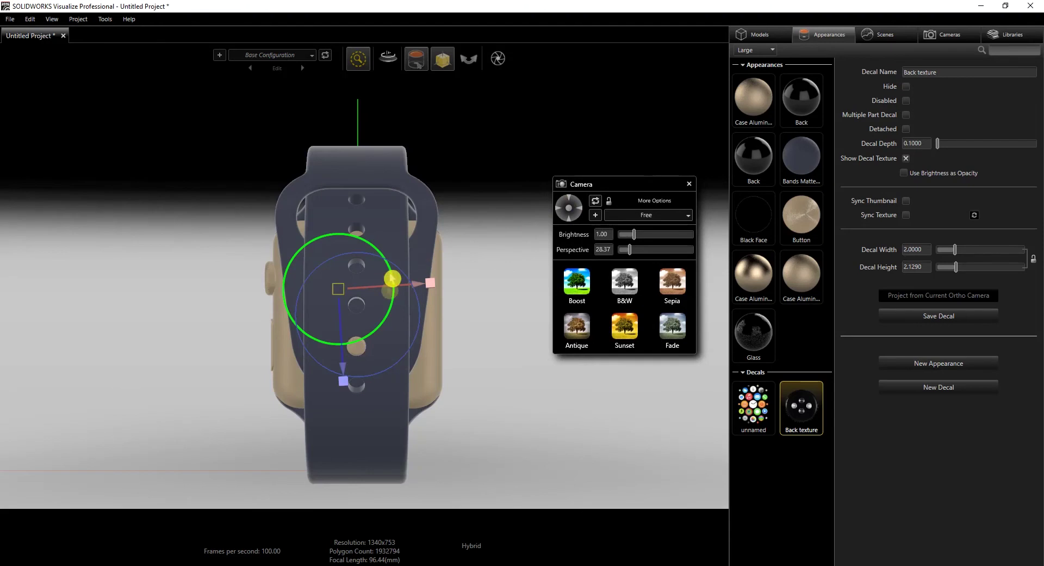
Hide all parts that use the Bands Matte Rubber appearance and face the camera straight at the watch's back.
left_click(410, 424)
right_click(374, 432)
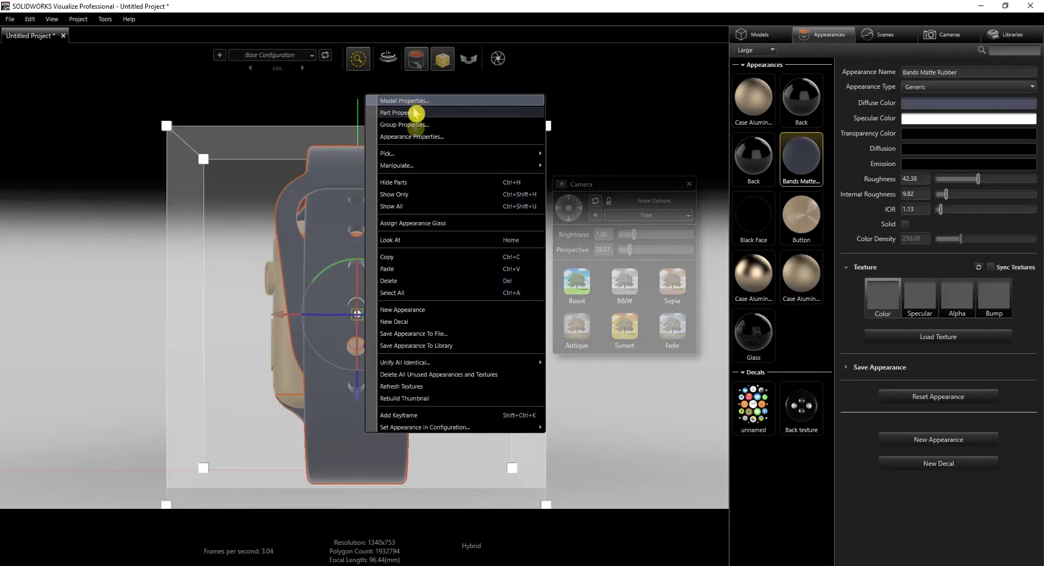
left_click(438, 181)
right_click(813, 153)
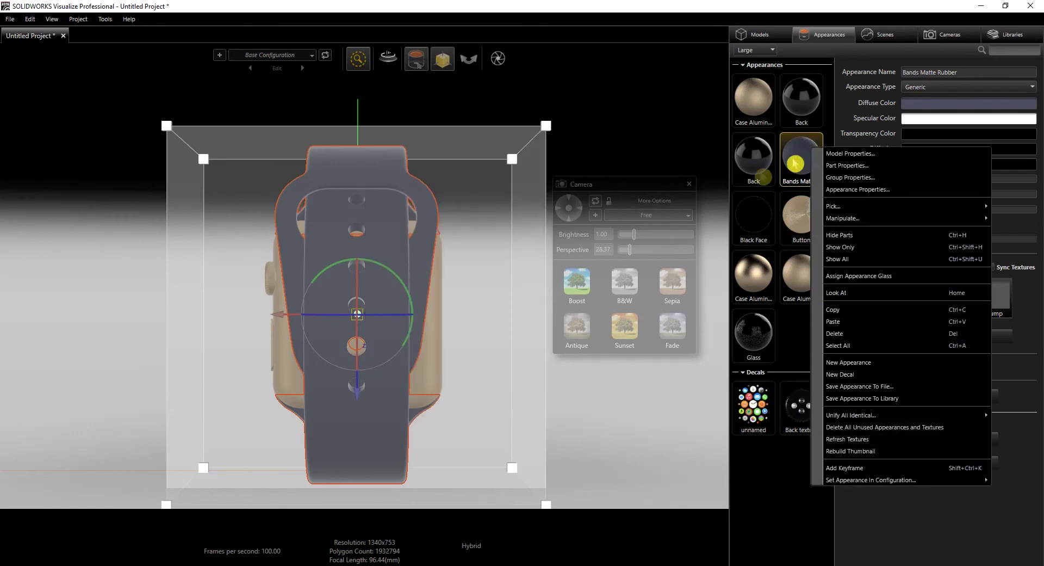
left_click(821, 240)
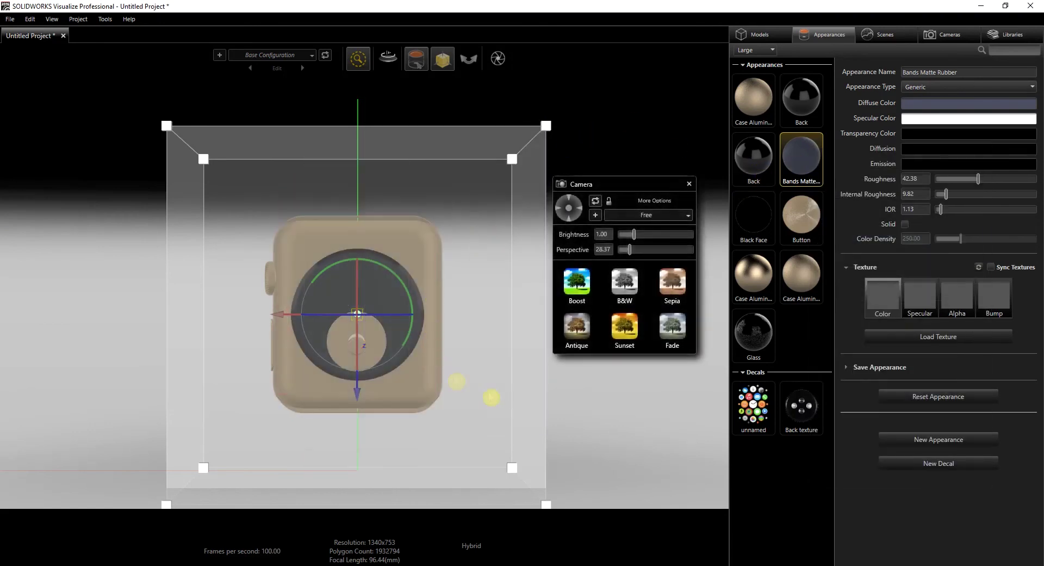
left_click(493, 407)
left_click_drag(627, 458, 660, 484)
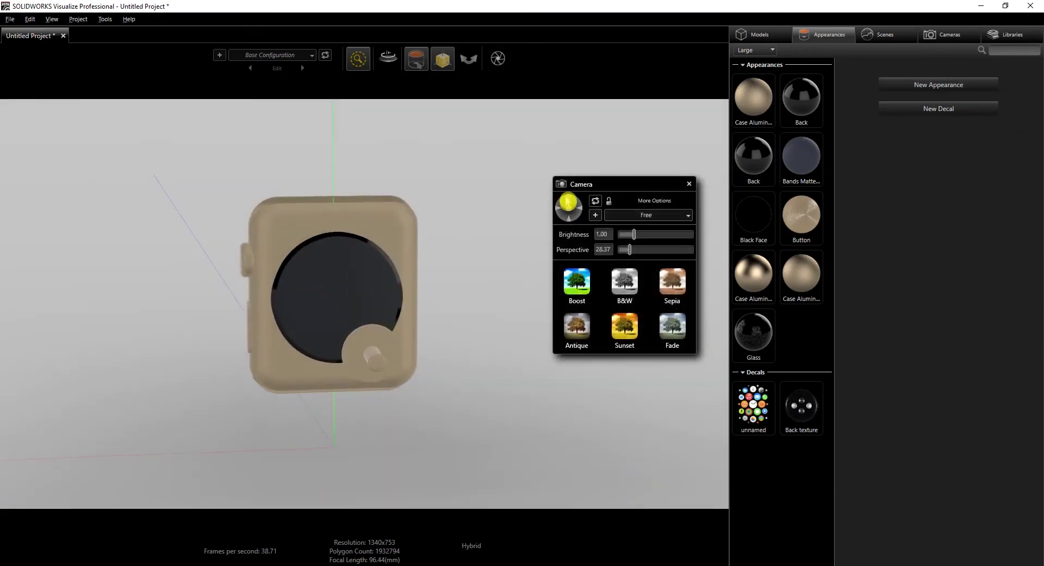
left_click(570, 204)
Try scaling the Back texture decal to about 0.0269 wide by 0.0286 high on the back disc, and delete the decal.
left_click(427, 296)
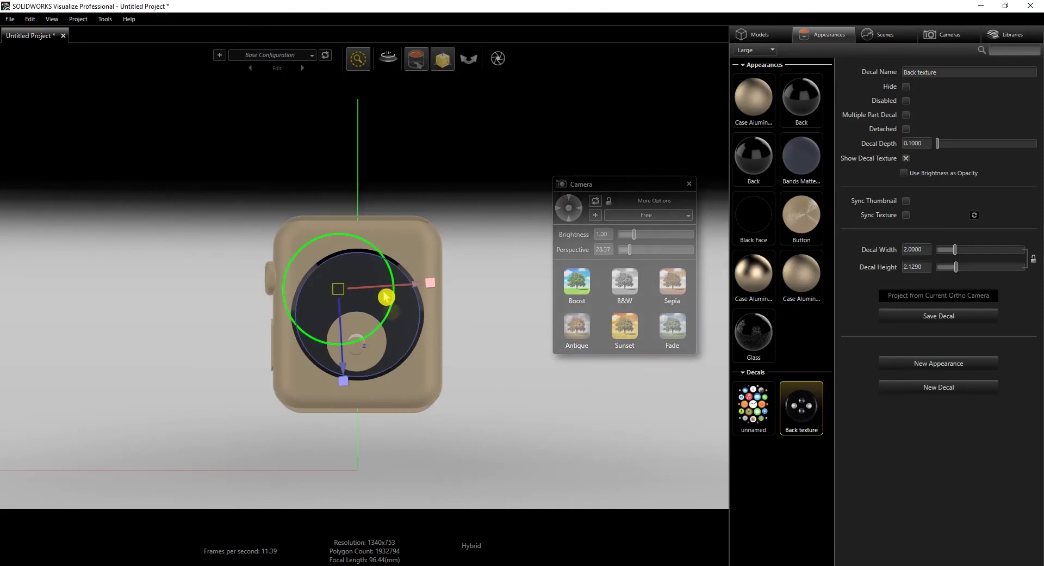
left_click_drag(433, 289, 370, 306)
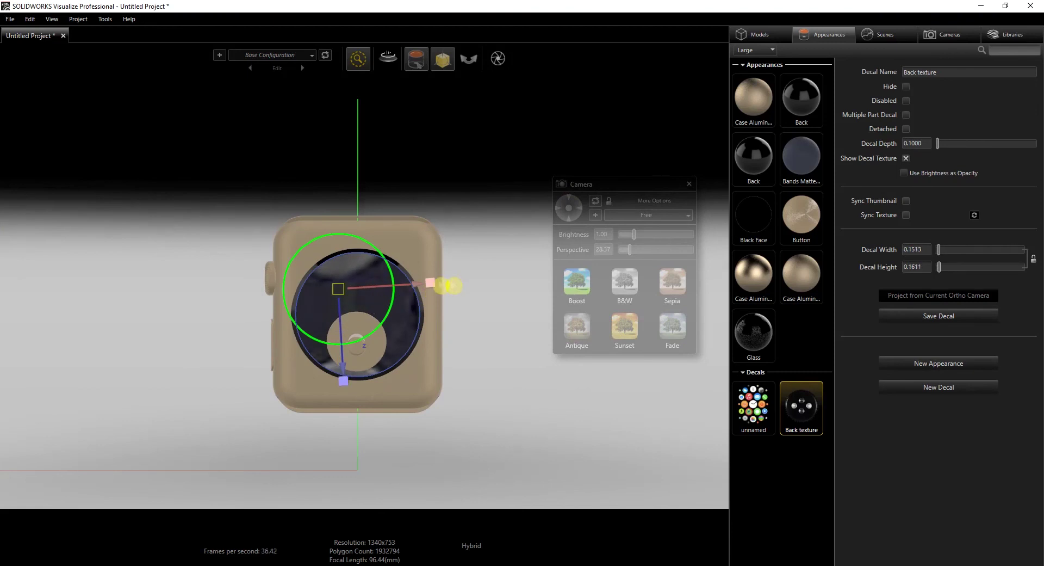
left_click_drag(436, 287, 402, 296)
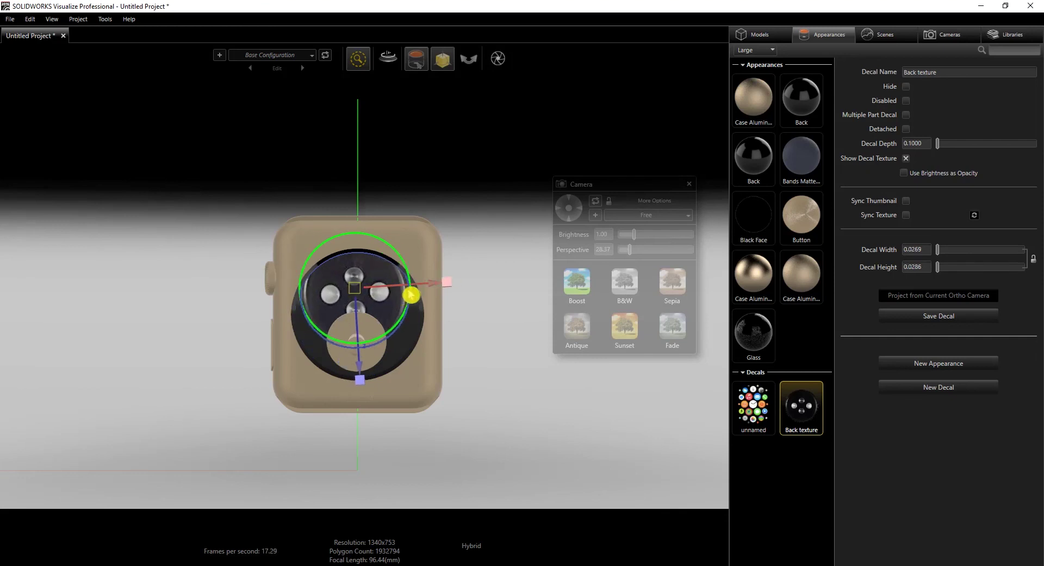
key("Delete")
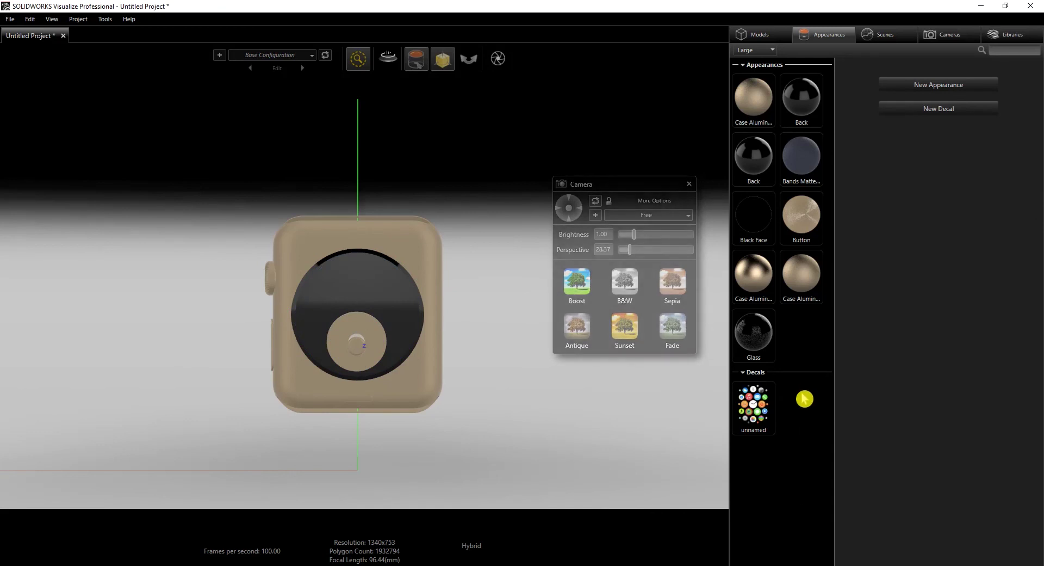
Create a decal again from the Back texture image and place it on the exposed black disc of the watch's back.
right_click(805, 399)
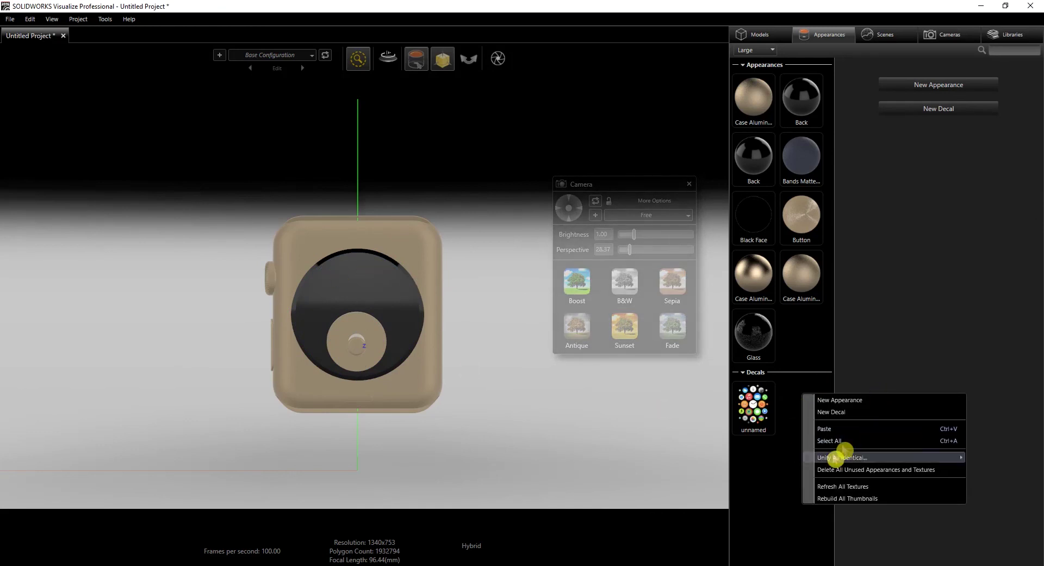
left_click(821, 412)
left_click(175, 94)
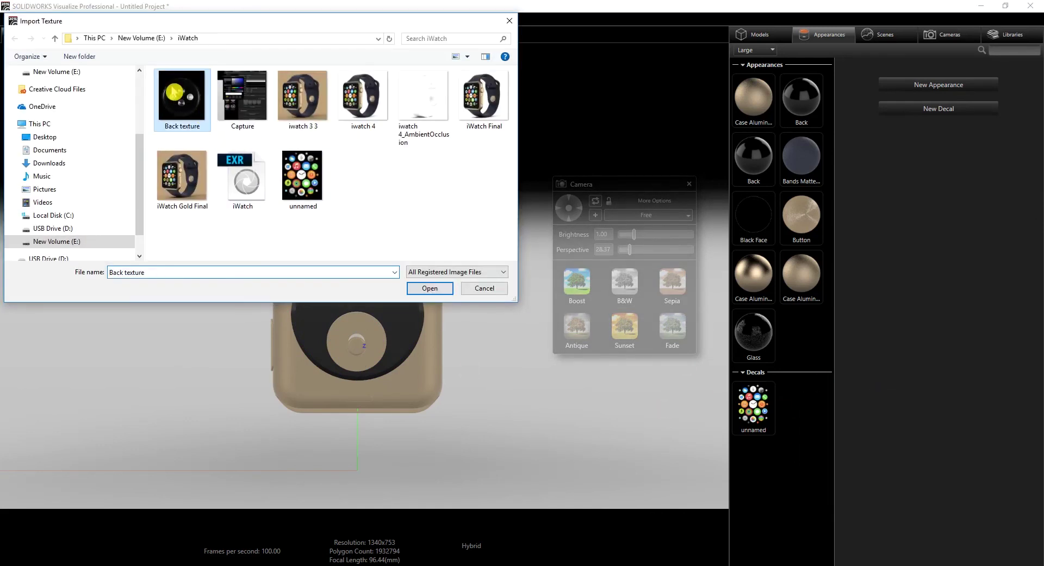
left_click(430, 288)
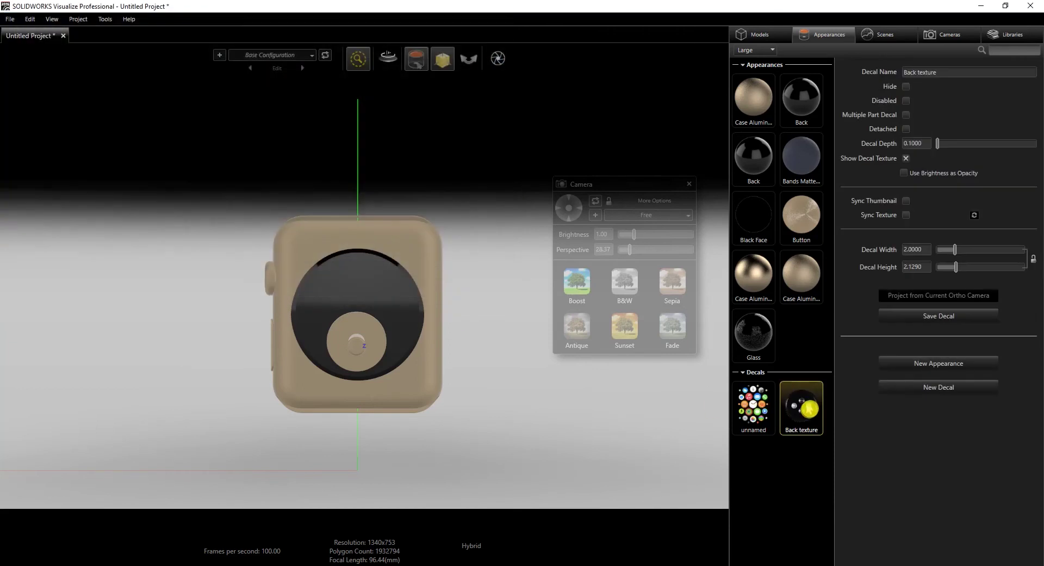
left_click(341, 289)
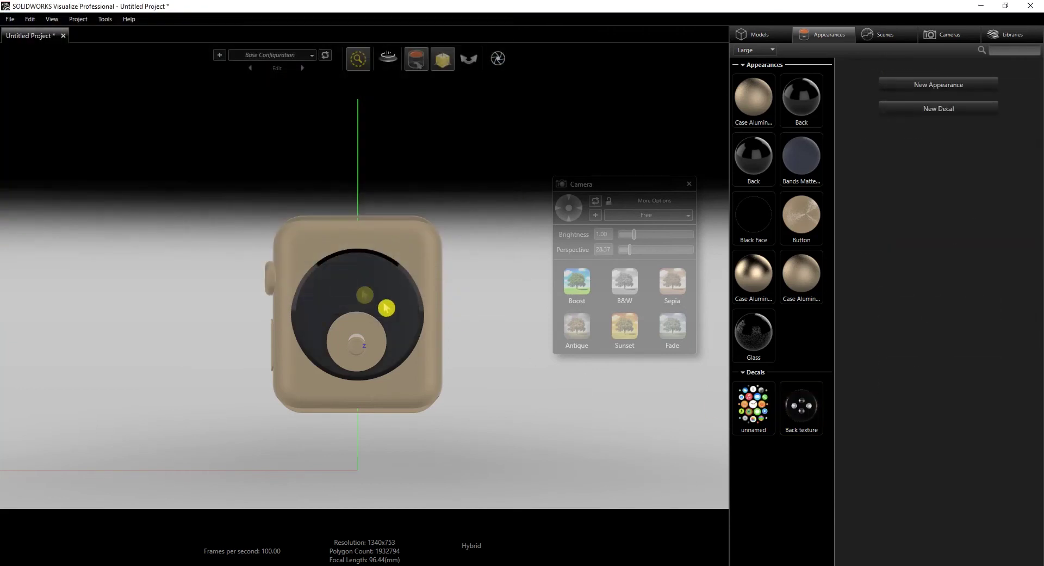
Scale the new Back texture decal to about 0.0300 wide by 0.0319 high and move it to the middle of the disc.
left_click(367, 291)
left_click_drag(438, 285, 372, 299)
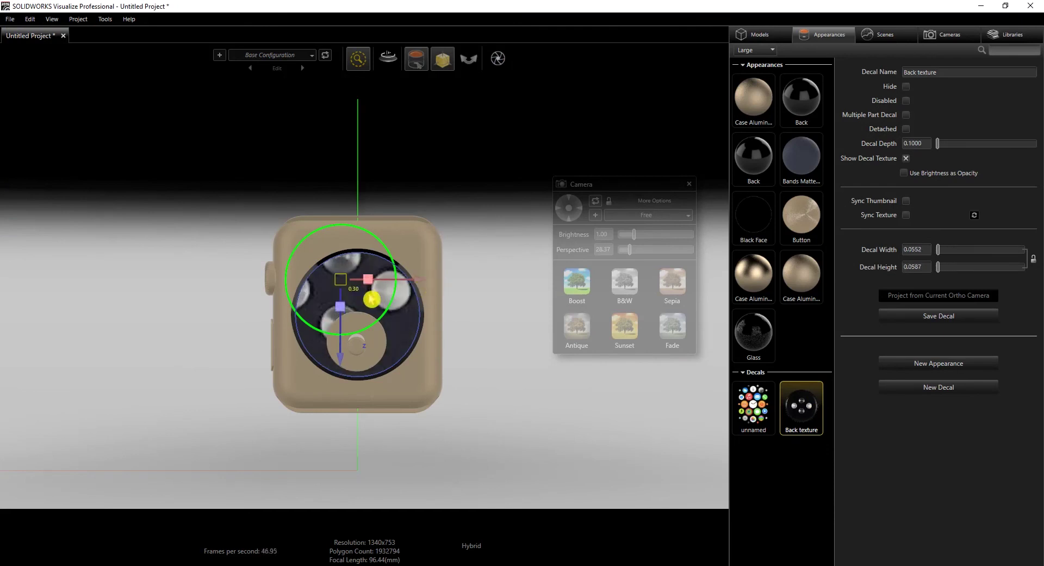
left_click_drag(437, 287, 425, 315)
left_click_drag(357, 331, 363, 336)
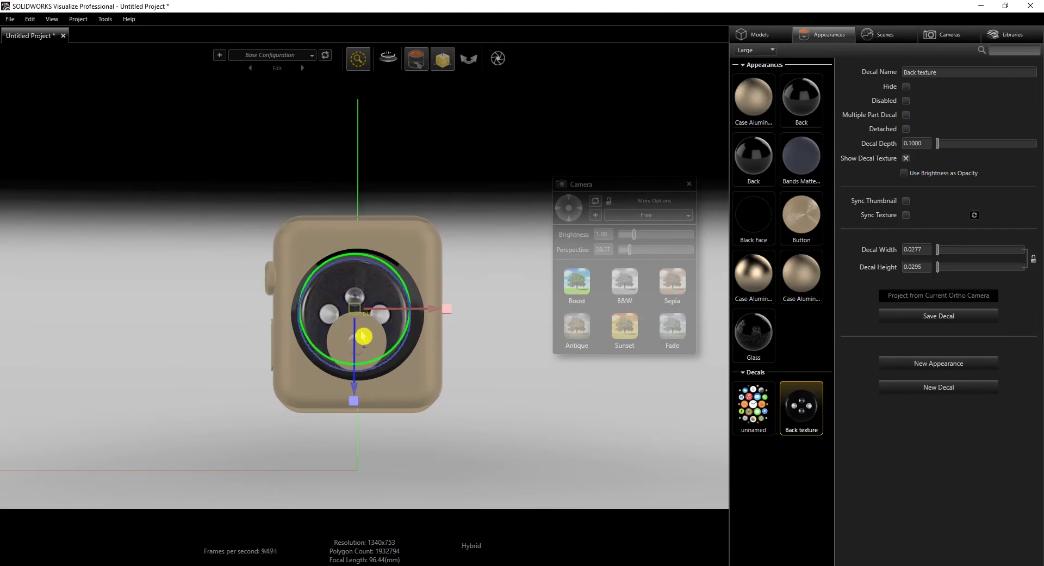
left_click_drag(448, 310, 455, 310)
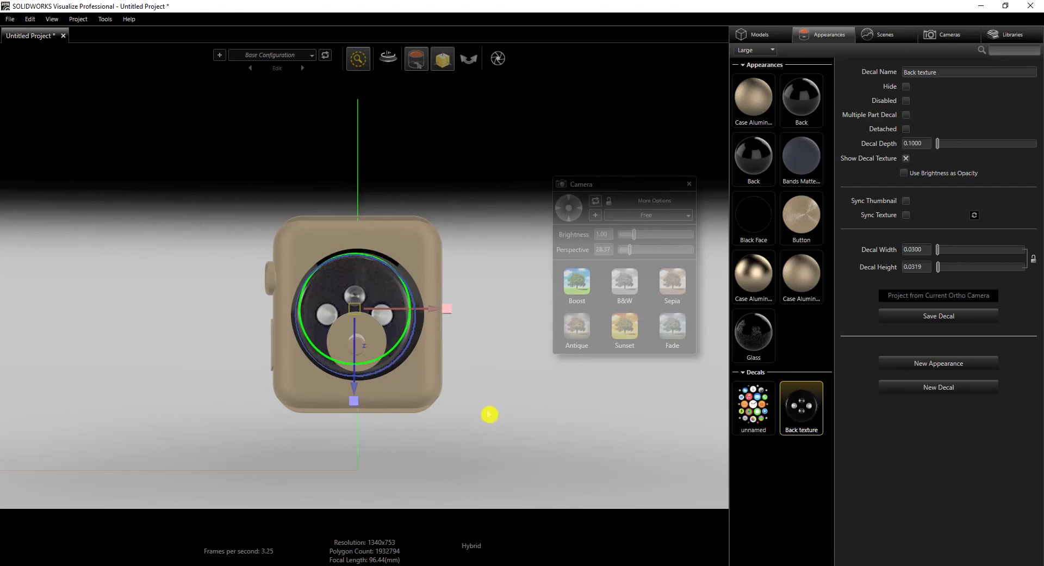
Enlarge the Back texture decal to about 0.0352 wide by 0.0375 high and fine-tune its vertical centring on the disc.
mouse_move(497, 413)
left_mouse_down()
mouse_move(566, 423)
mouse_move(495, 408)
mouse_move(508, 423)
mouse_move(489, 419)
left_mouse_up()
left_click_drag(321, 364, 320, 368)
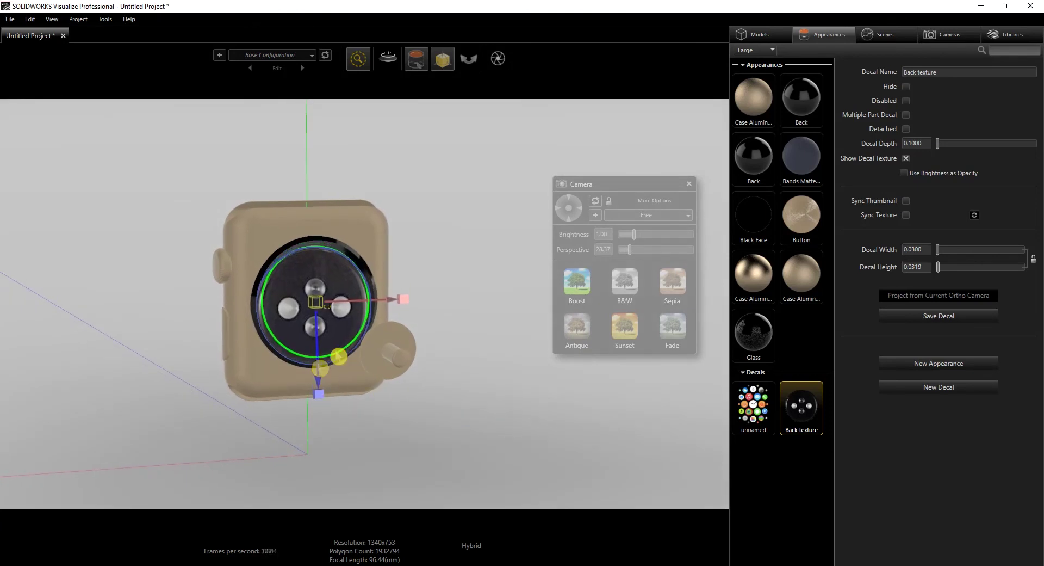
left_click_drag(406, 304, 420, 303)
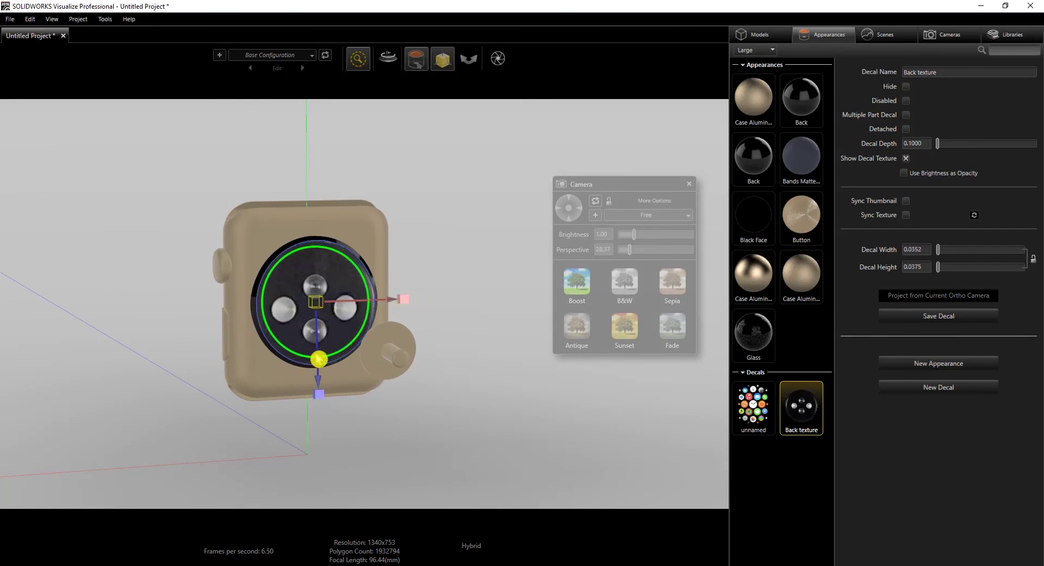
left_click_drag(321, 357, 321, 354)
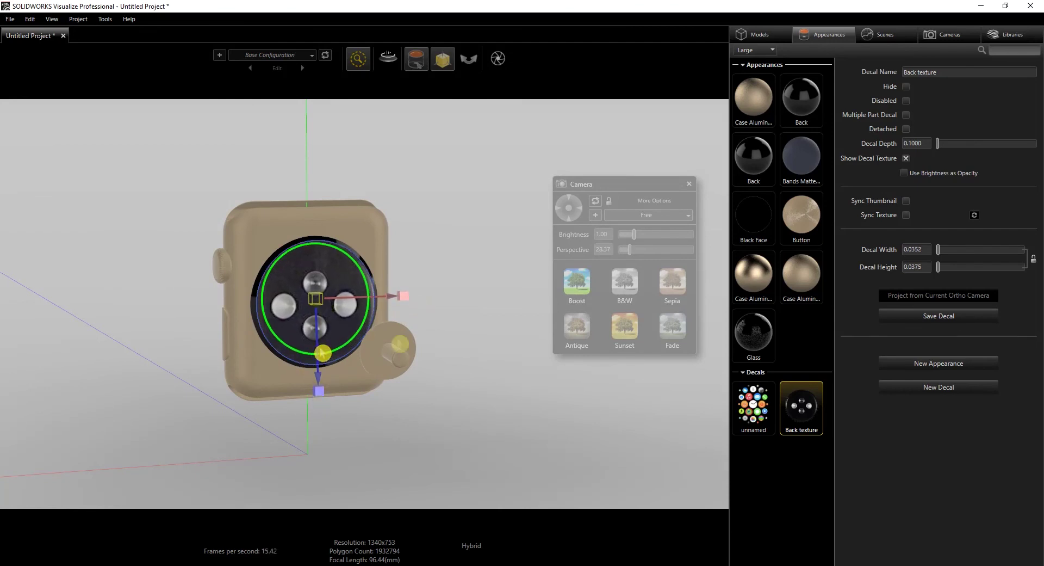
Turn the view squarely to the watch's back and hide the aluminum case and the round band button covering the disc.
left_click(570, 202)
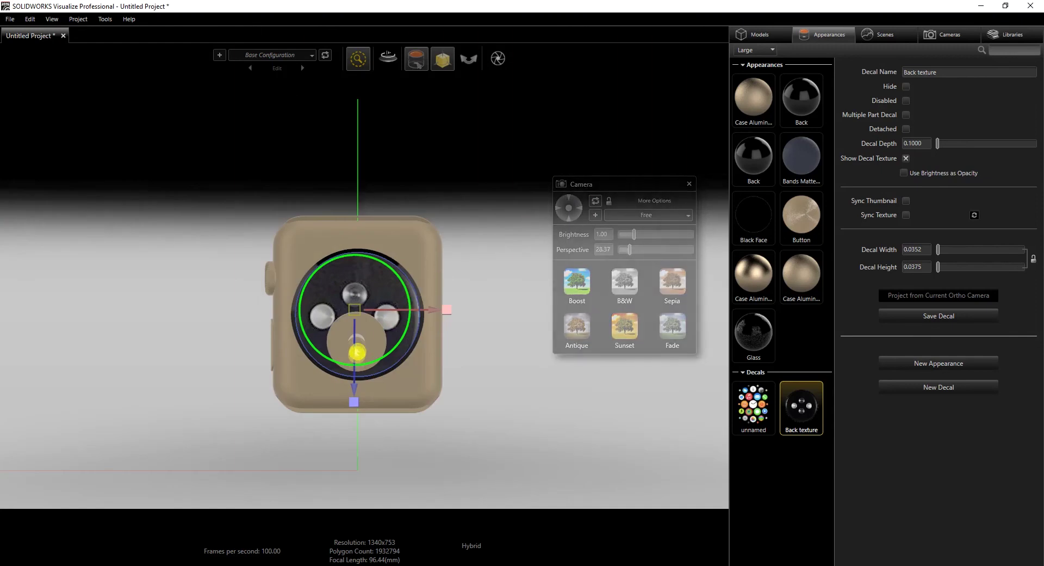
left_click(372, 339)
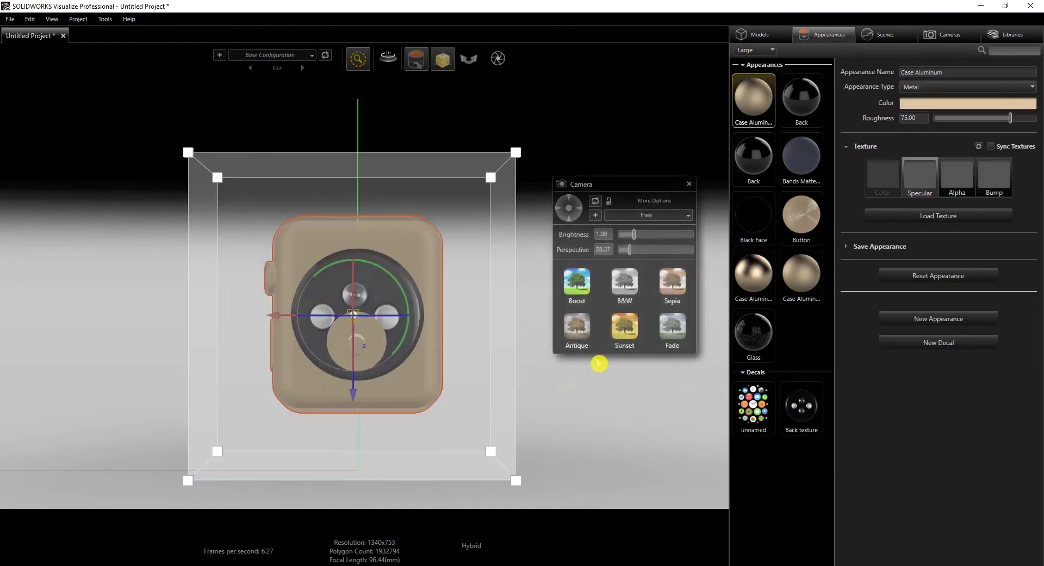
key("Escape")
right_click(375, 337)
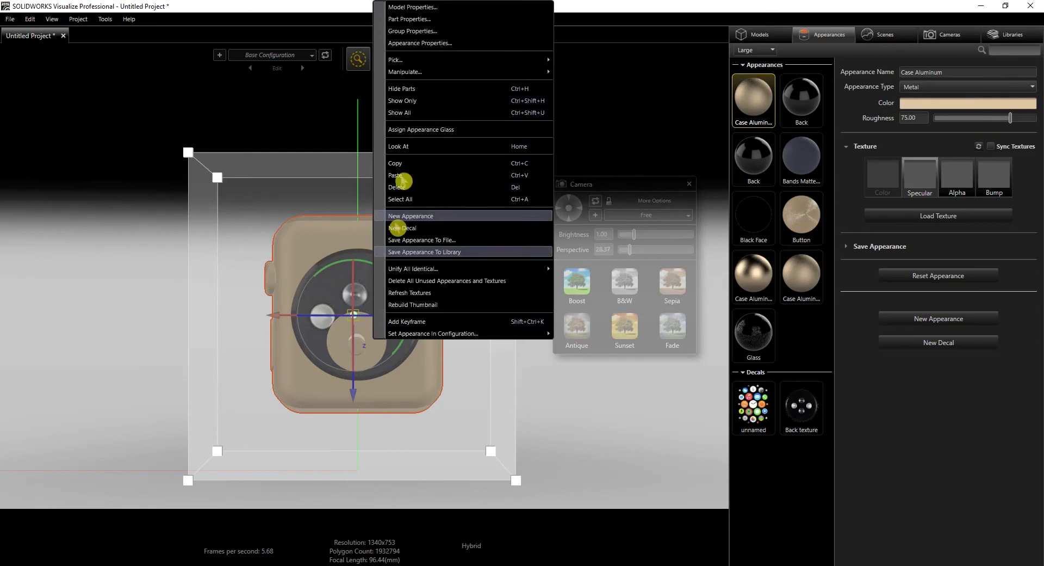
left_click(405, 89)
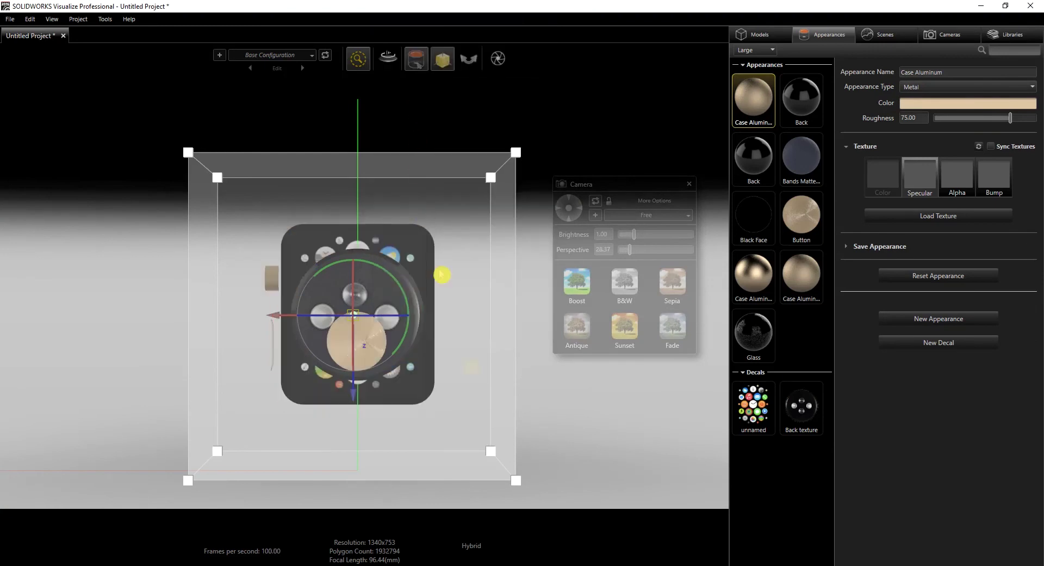
left_click(576, 462)
right_click(380, 342)
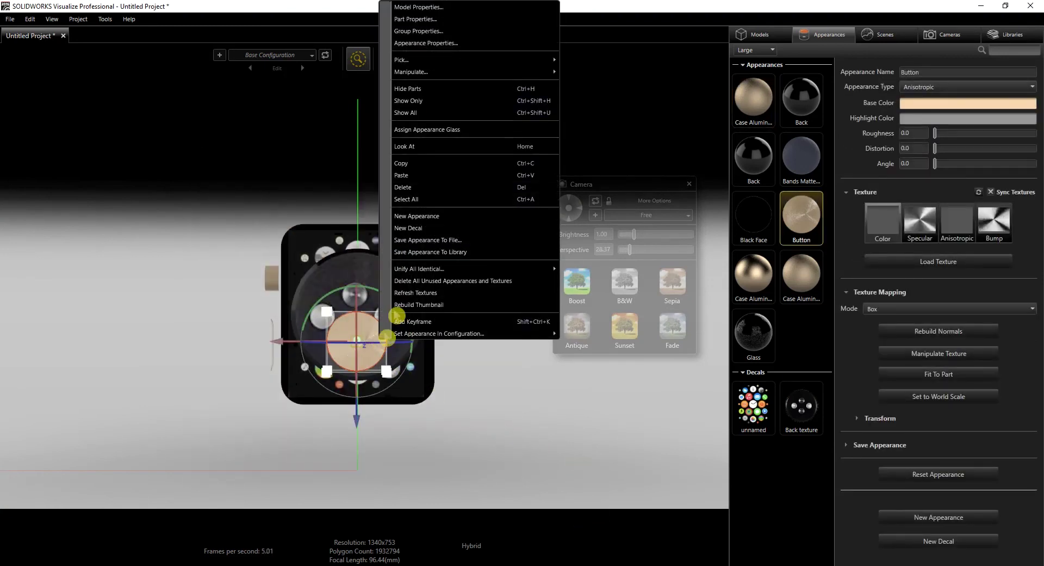
left_click(419, 89)
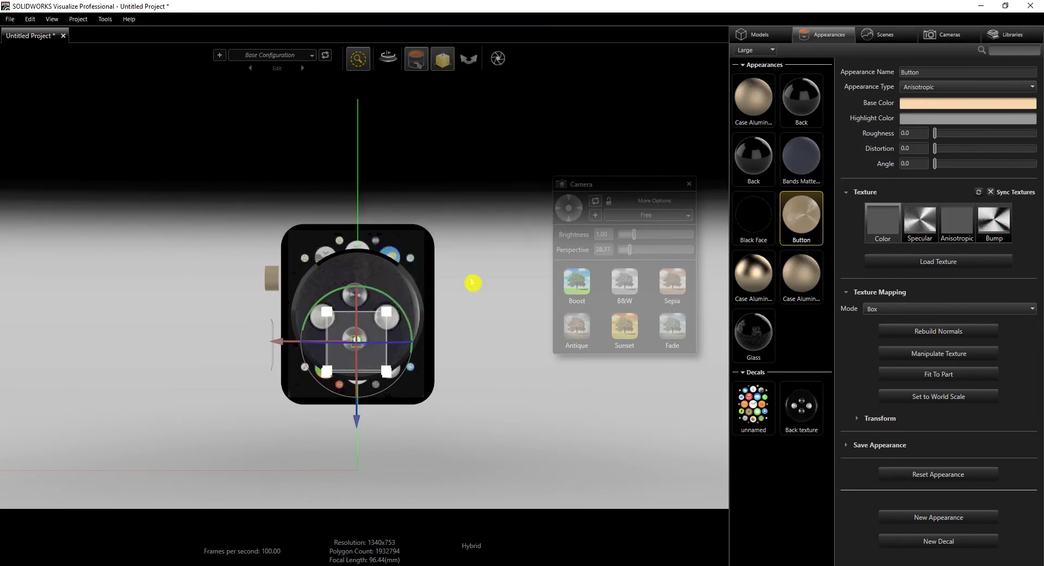
left_click(519, 424)
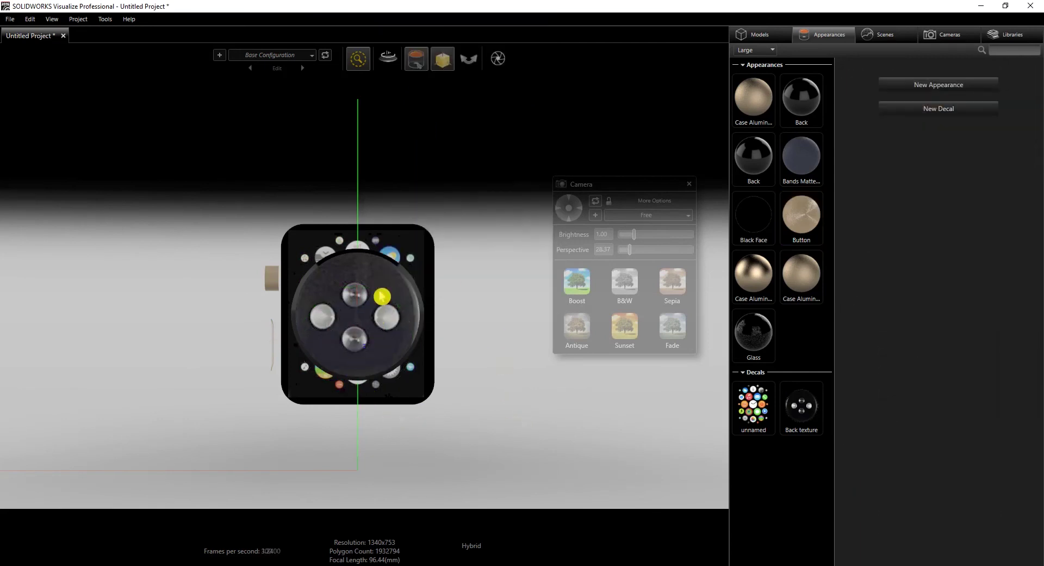
Nudge the Back texture decal vertically and horizontally to centre it on the exposed back disc.
left_click(384, 307)
left_click_drag(356, 361, 355, 364)
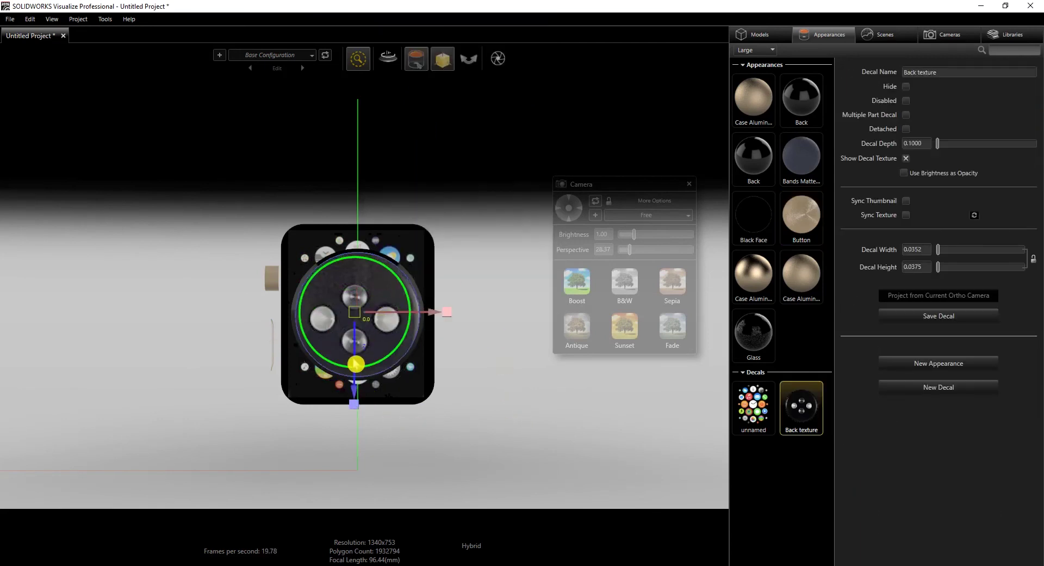
left_click_drag(406, 320, 406, 319)
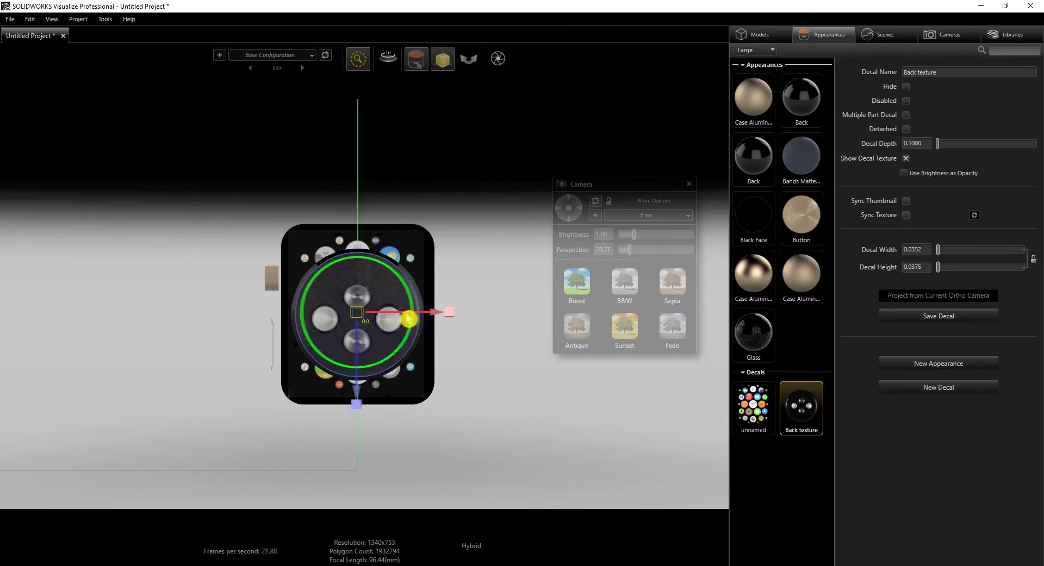
Switch the viewport from the preview renderer to ray-traced rendering and deselect the decal.
mouse_move(356, 64)
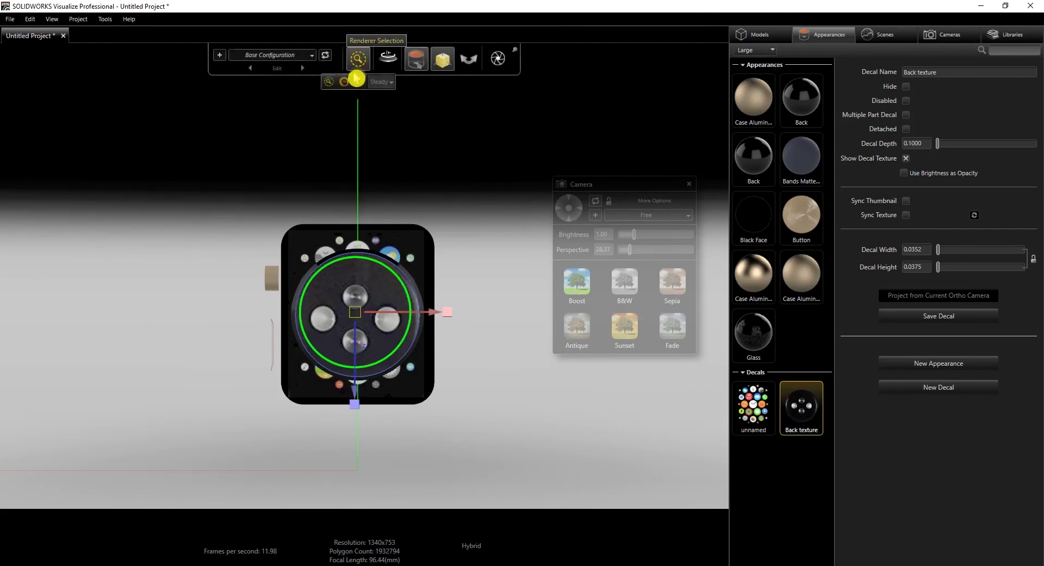
left_click(346, 85)
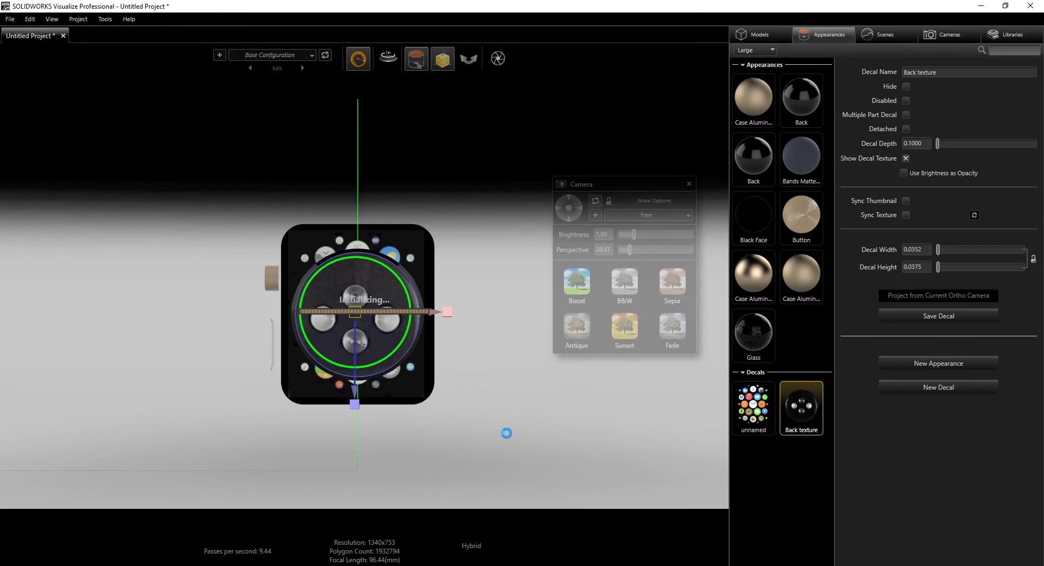
left_click(509, 419)
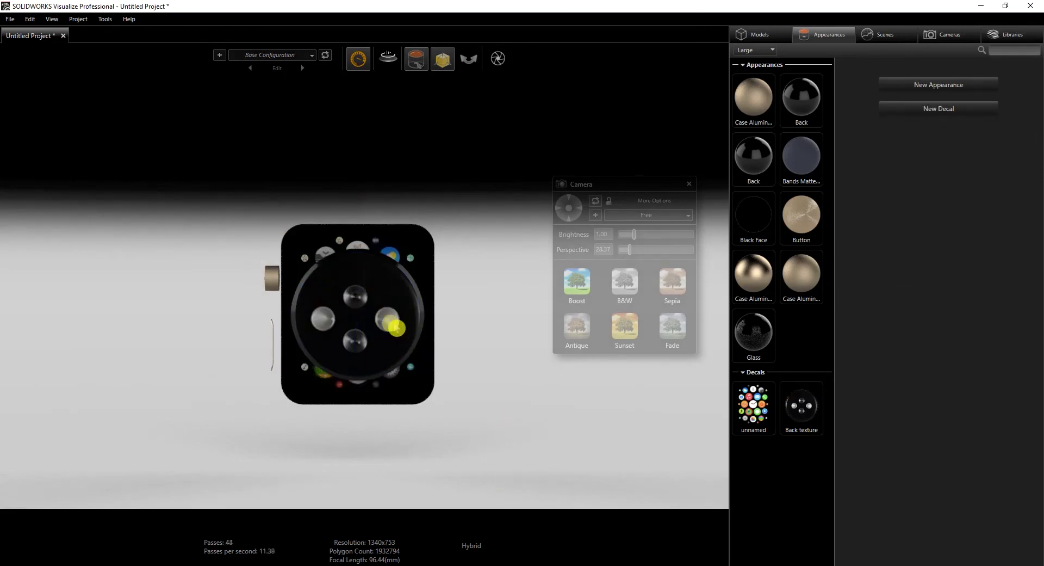
Shift the Back texture decal slightly sideways and upwards on the disc to refine its alignment in the rendered view.
left_click(393, 303)
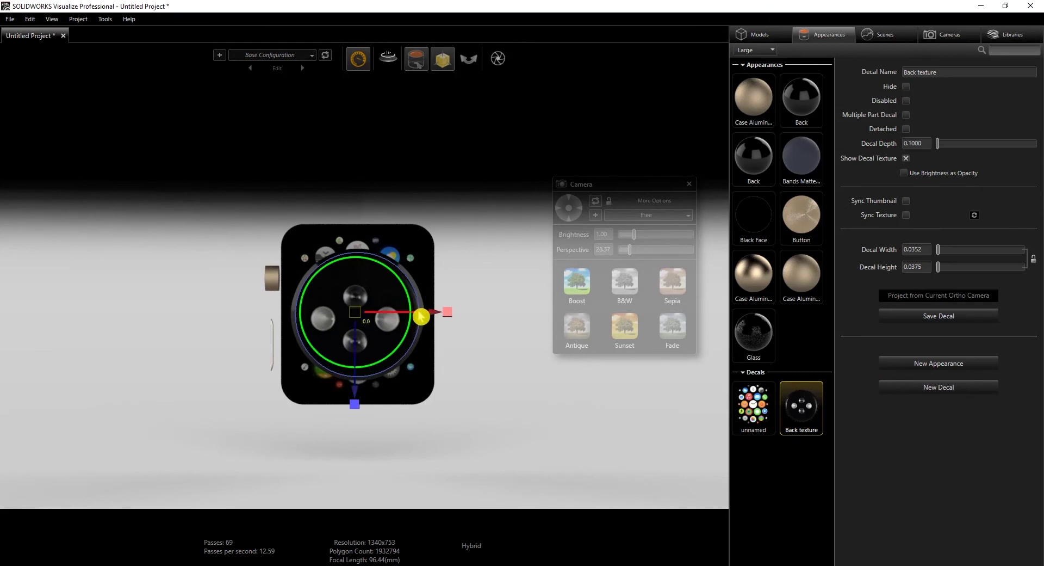
left_click_drag(423, 316, 417, 321)
left_click(481, 380)
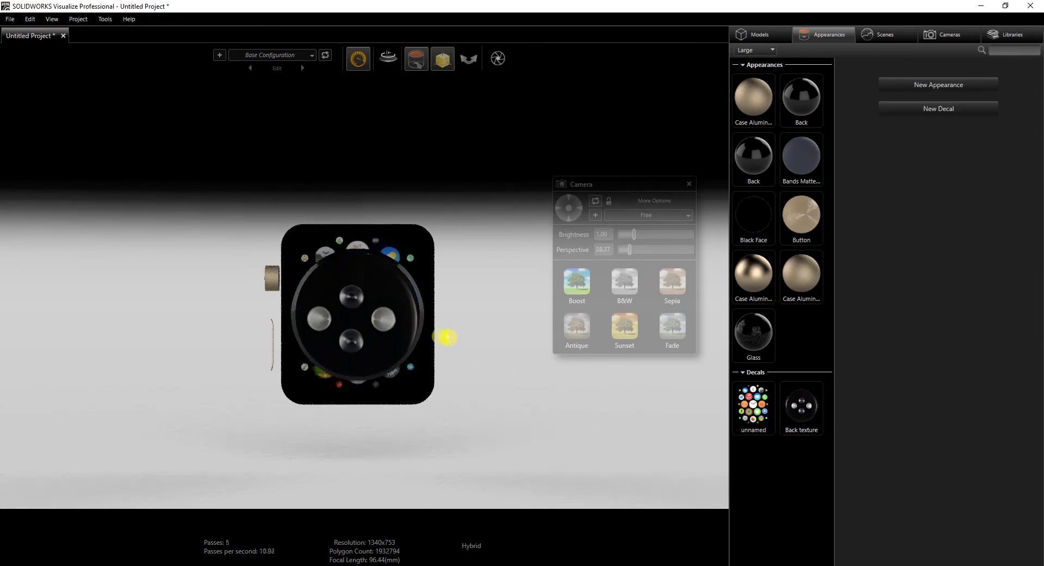
left_click(363, 320)
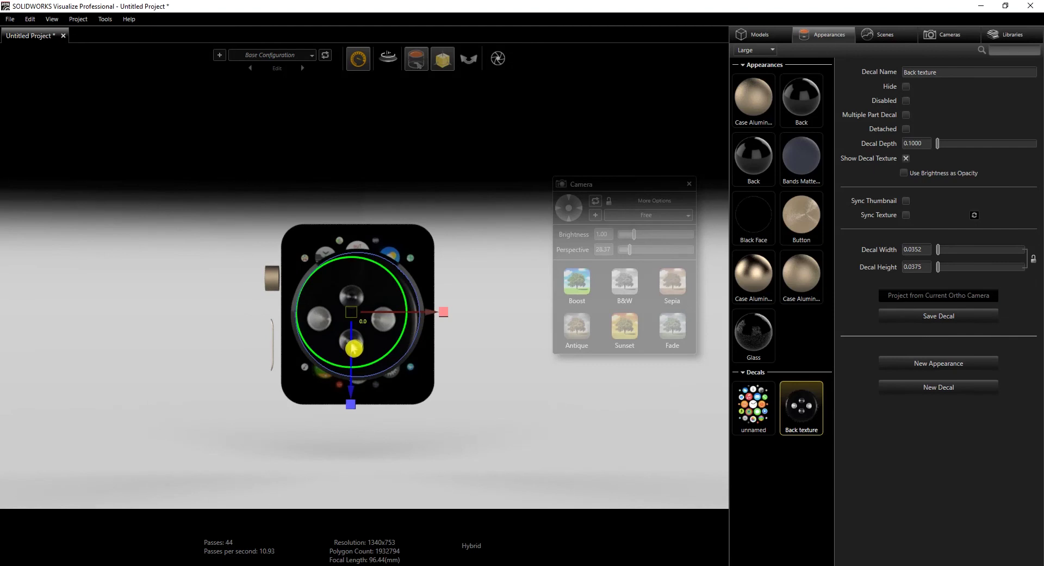
left_click_drag(354, 347, 355, 347)
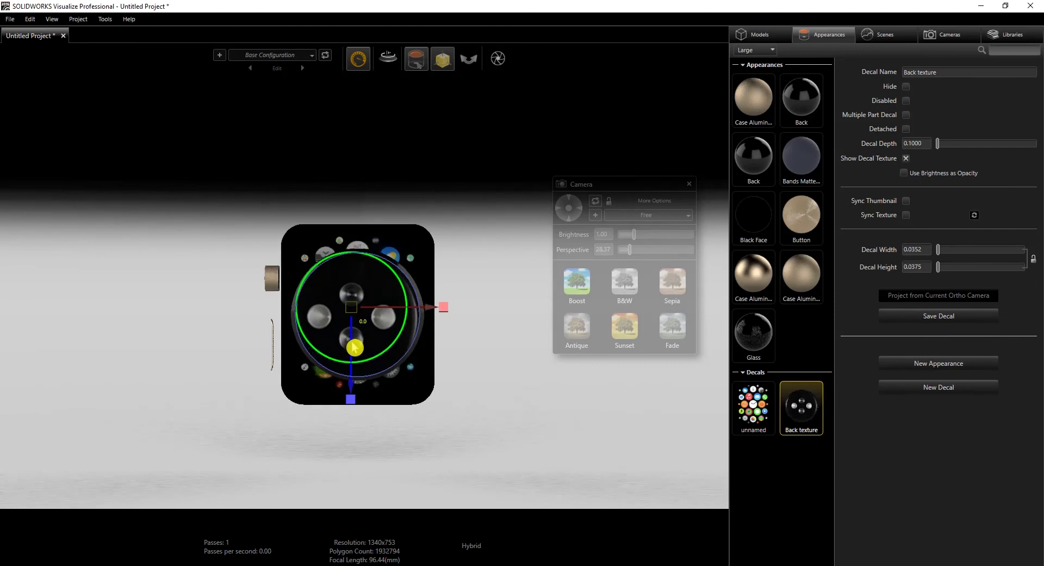
left_click(468, 390)
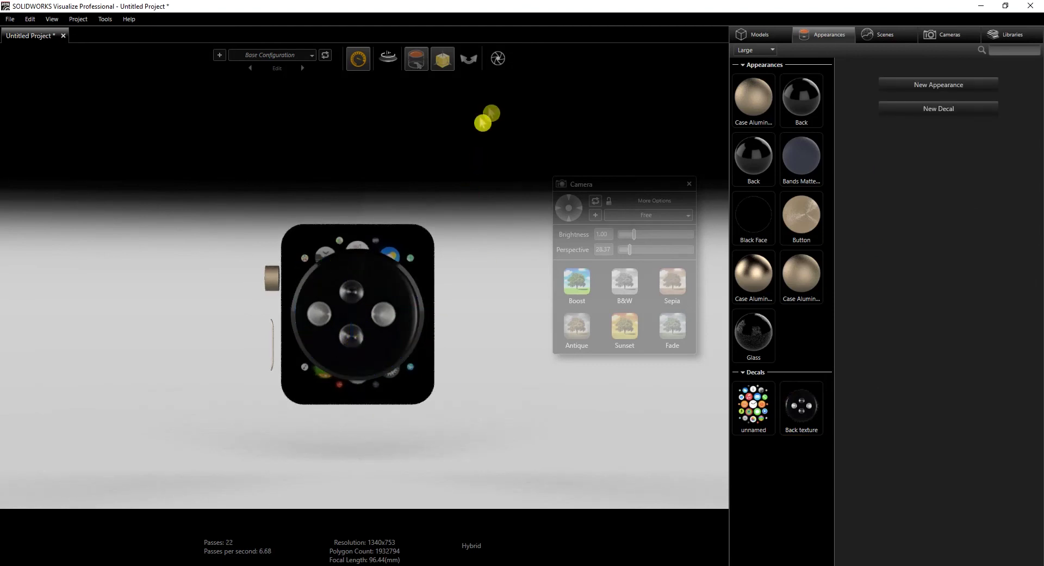
Show all hidden watch parts again and turn the view to the watch's front.
right_click(764, 109)
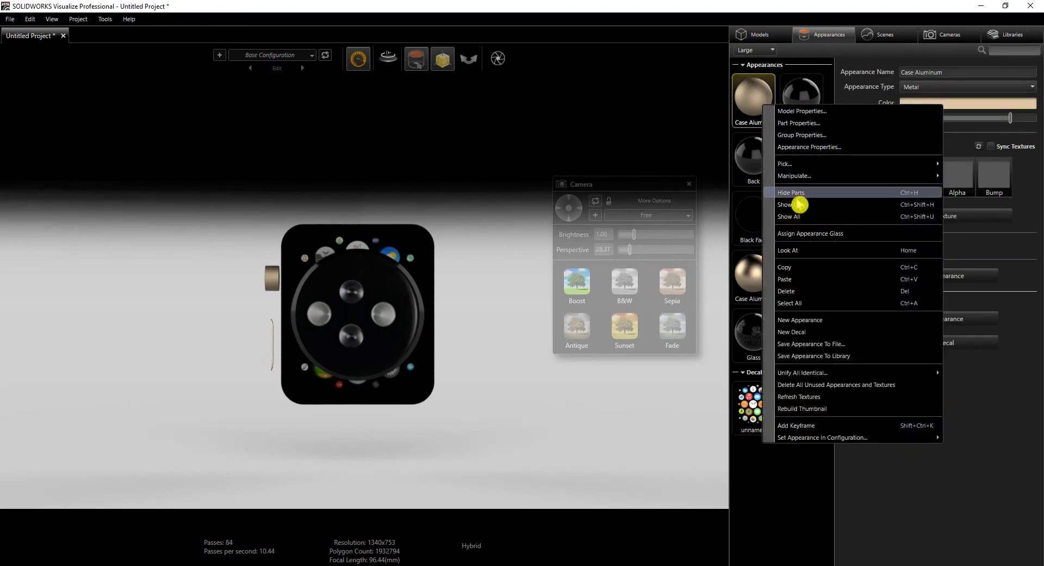
left_click(775, 245)
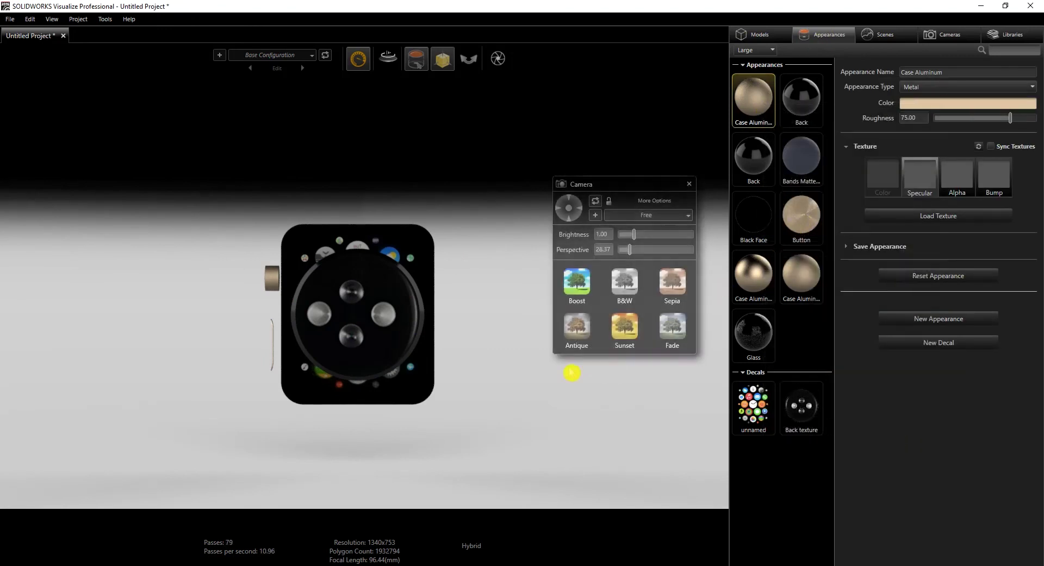
left_click_drag(368, 393, 503, 294)
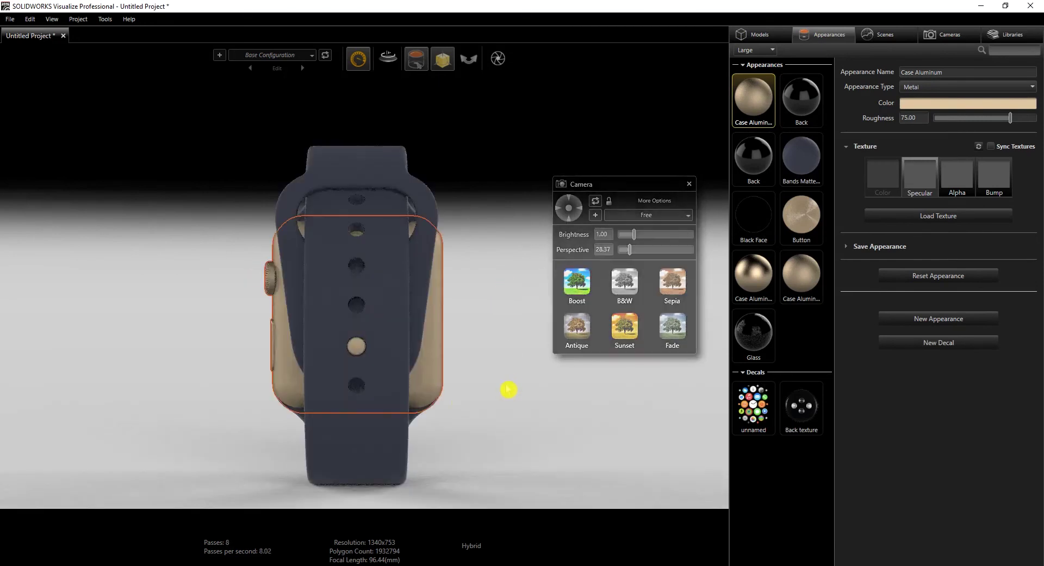
left_click_drag(517, 434, 909, 420)
left_click(582, 447)
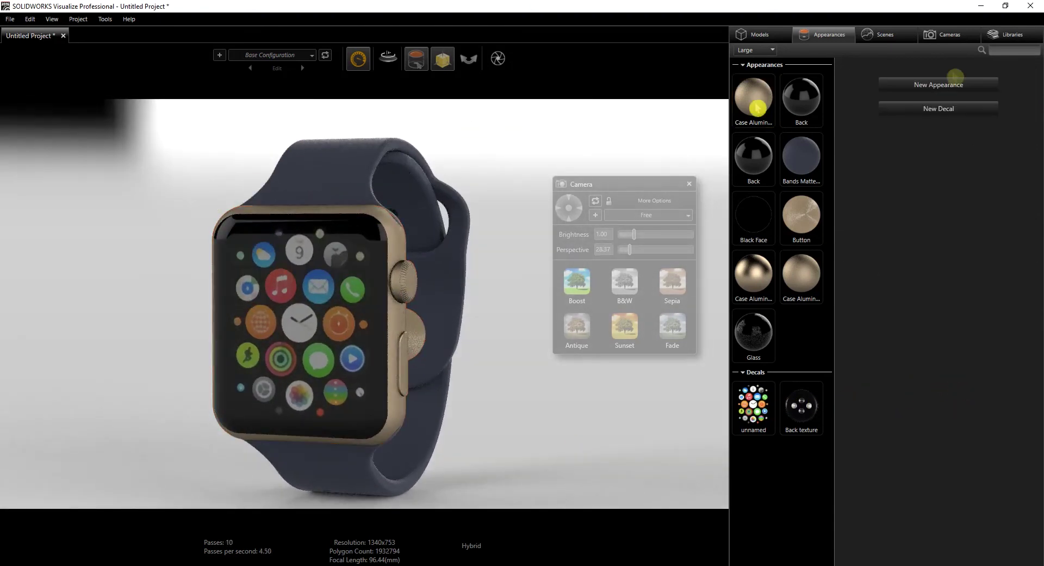
Locate Decal Color in the iWatch appearance library and hide the Glass part covering the watch's screen.
left_click(1009, 38)
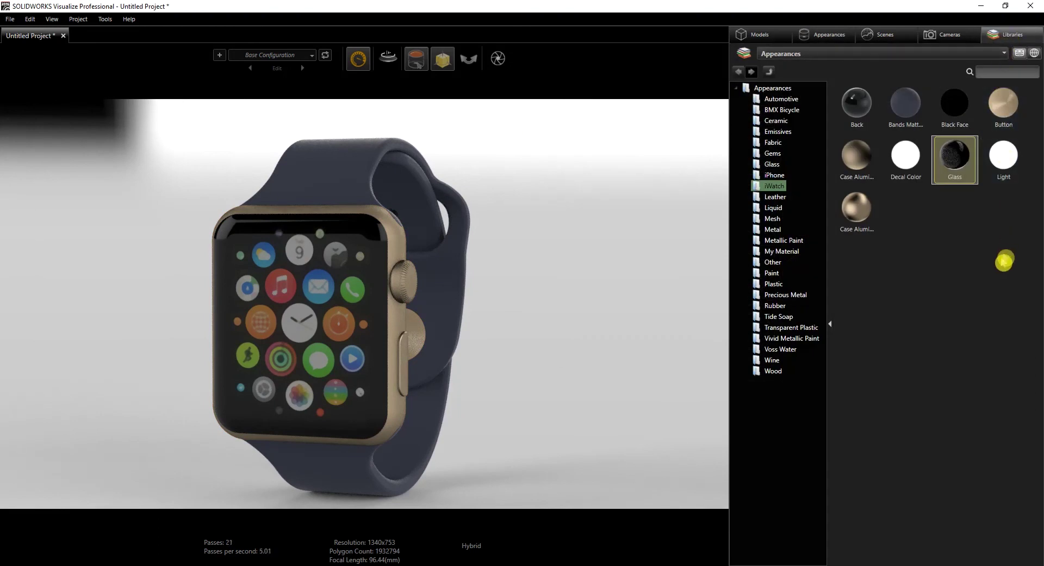
left_click(905, 163)
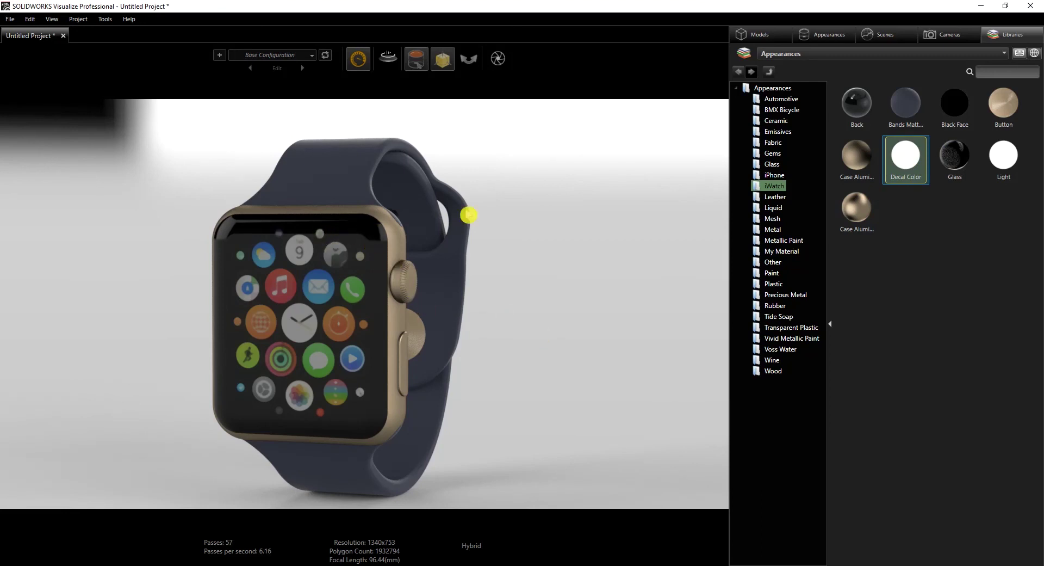
left_click(816, 35)
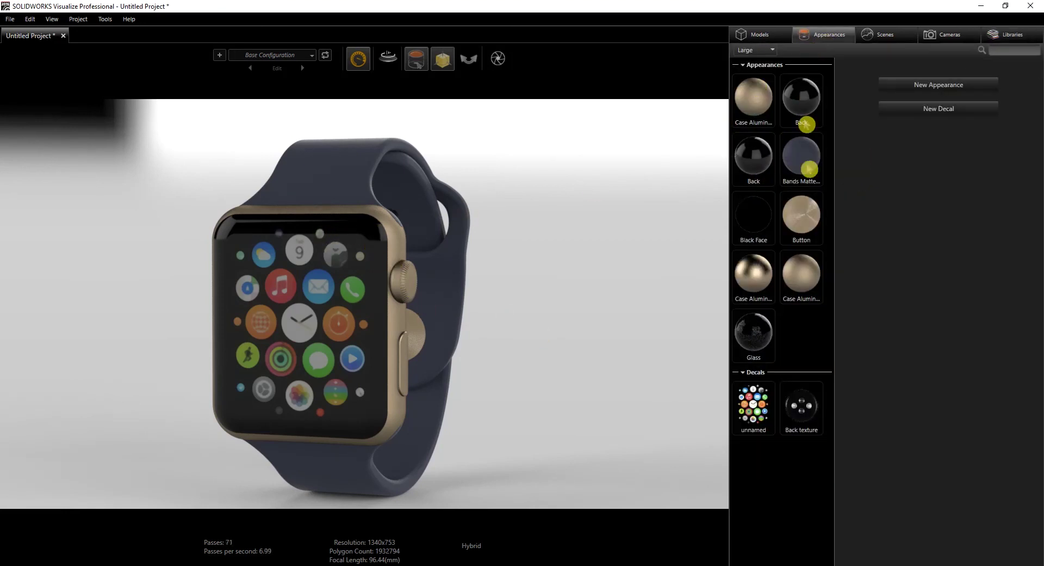
left_click(757, 337)
right_click(758, 338)
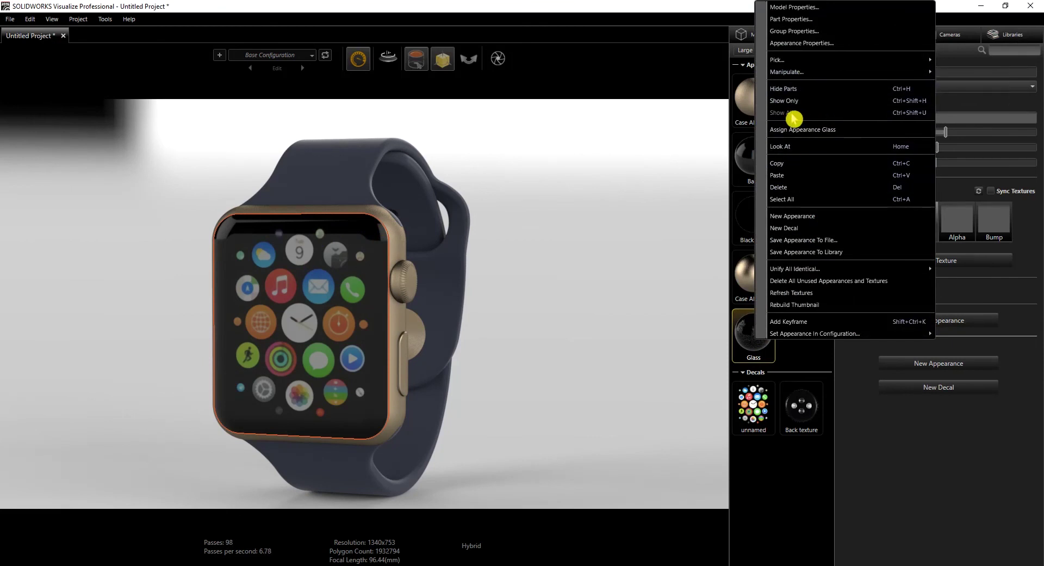
left_click(793, 89)
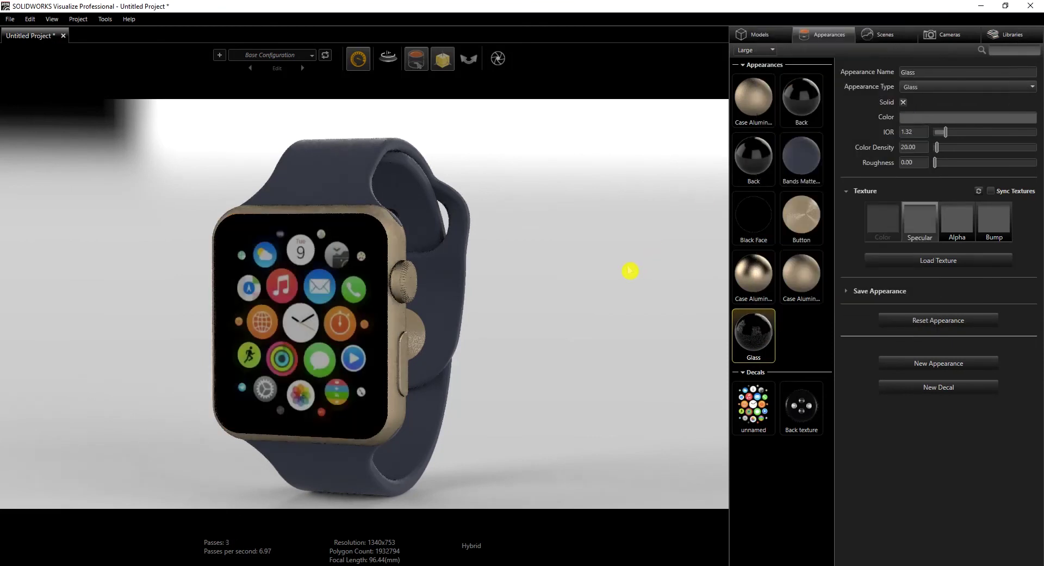
Apply the Decal Color appearance from the iWatch library to the exposed screen with the app icons decal.
left_click(886, 181)
left_click(1023, 34)
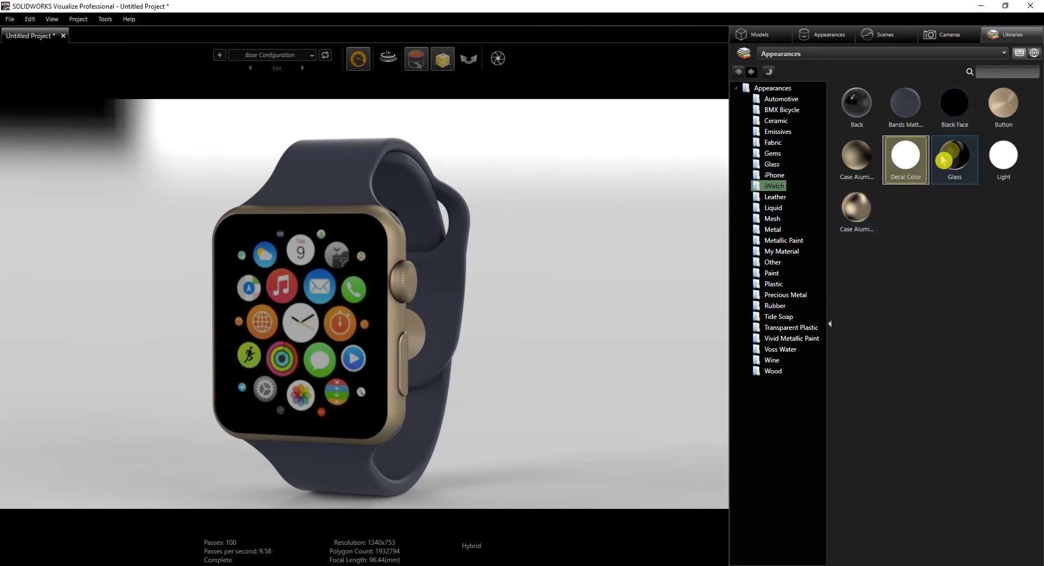
left_click_drag(907, 159, 334, 272)
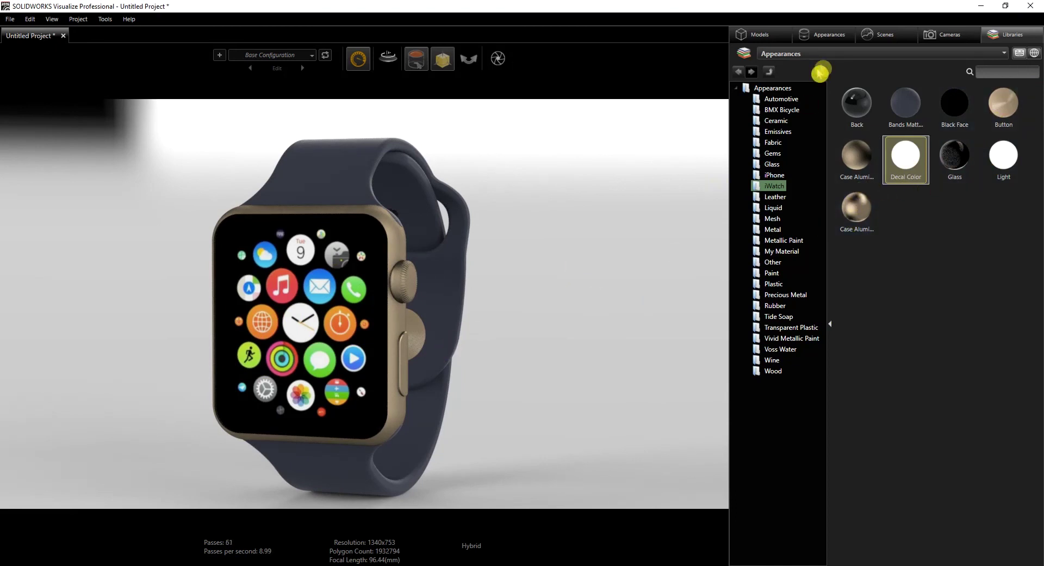
Bring back the hidden screen glass by showing all parts, and clear the selection.
left_click(833, 34)
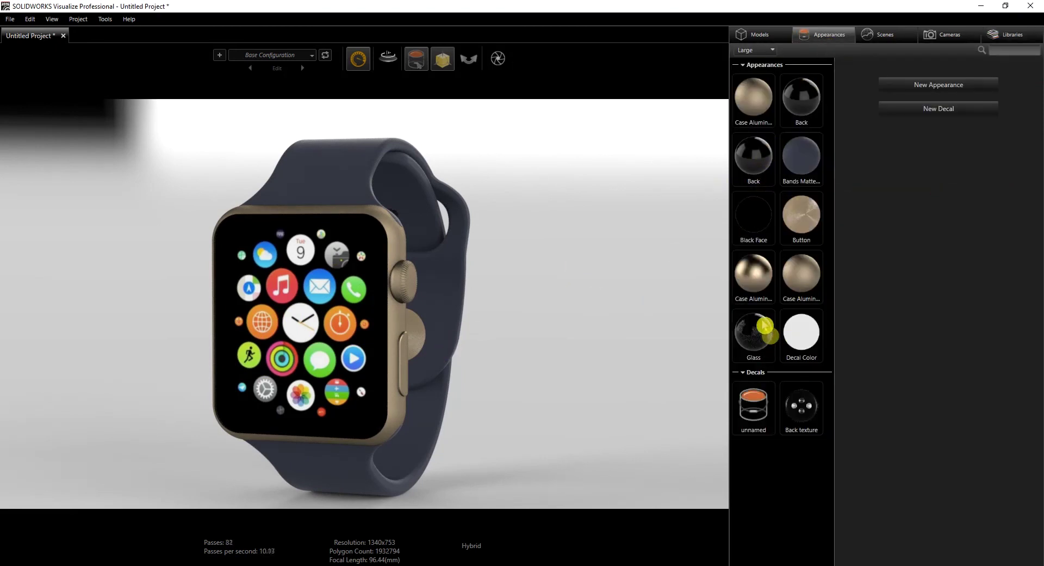
right_click(756, 111)
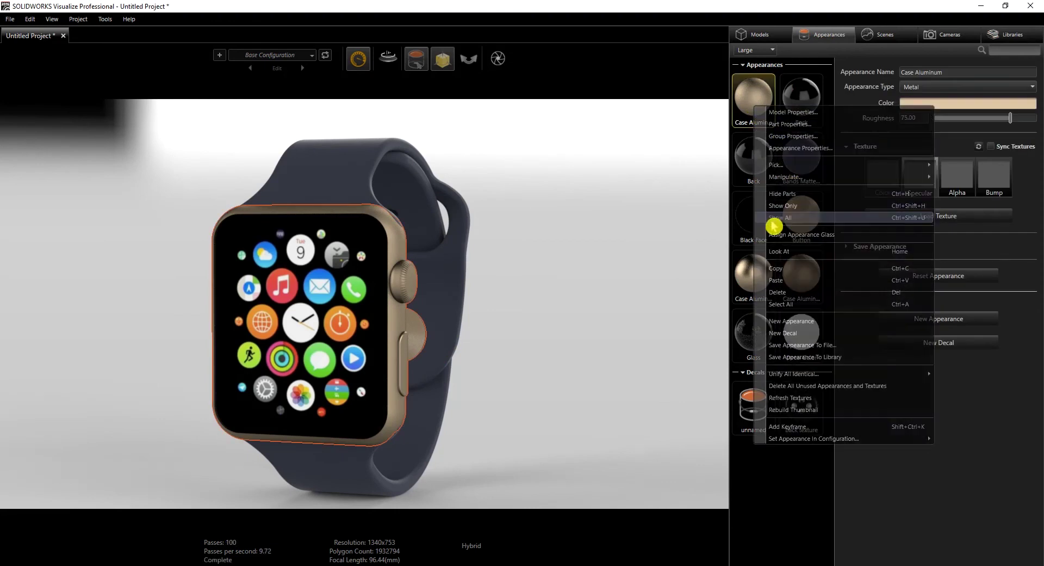
left_click(796, 218)
left_click(641, 352)
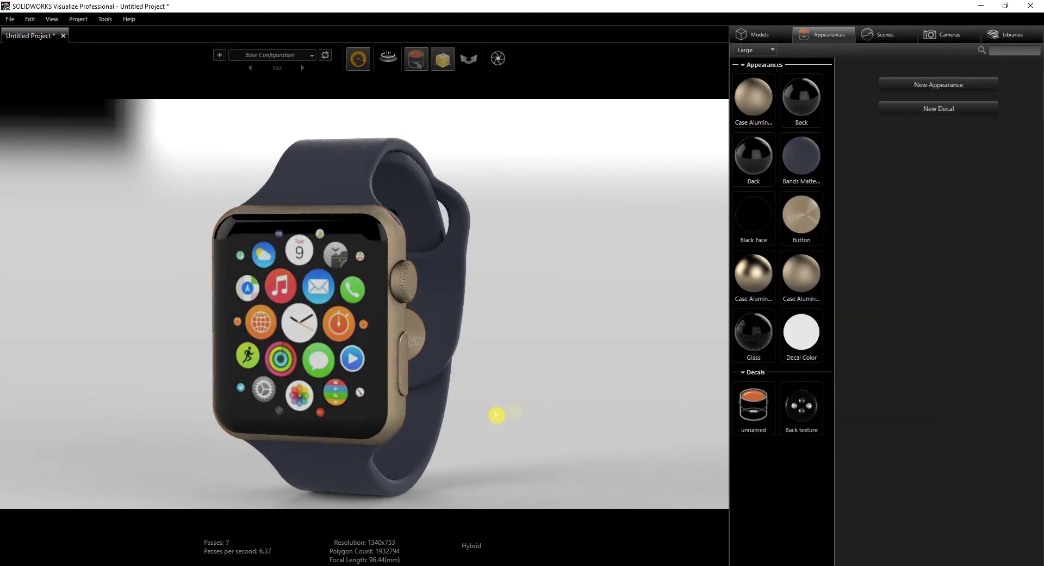
Turn the view to the watch's back, create a new appearance, and set its type to Paint.
left_click_drag(573, 399, 170, 417)
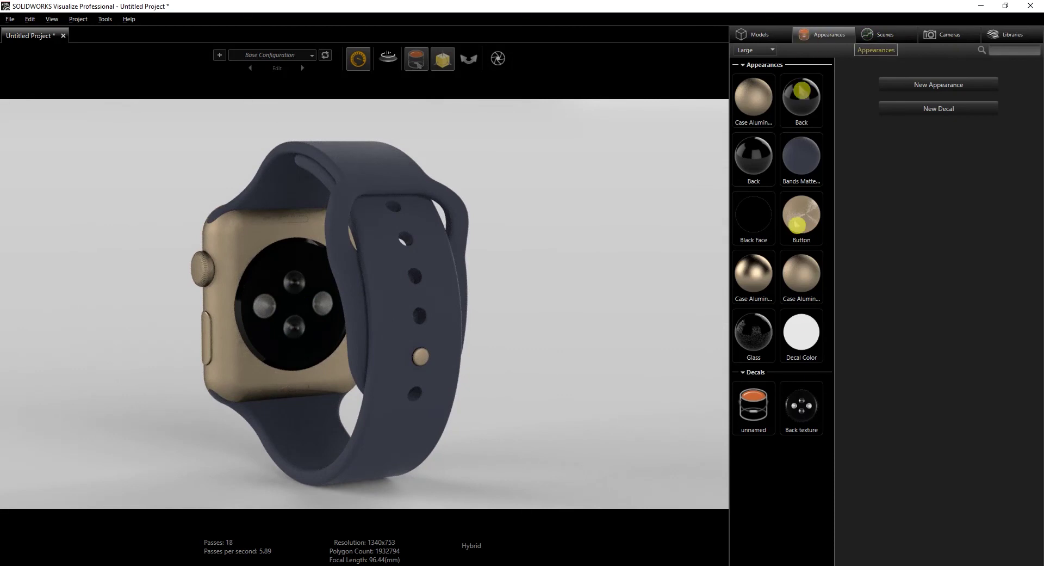
right_click(831, 332)
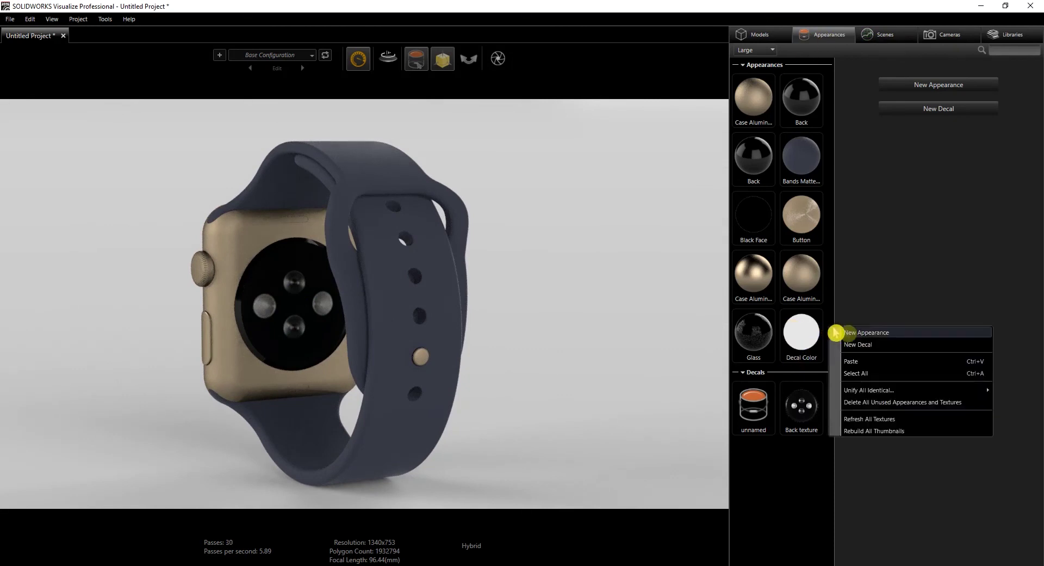
left_click(865, 334)
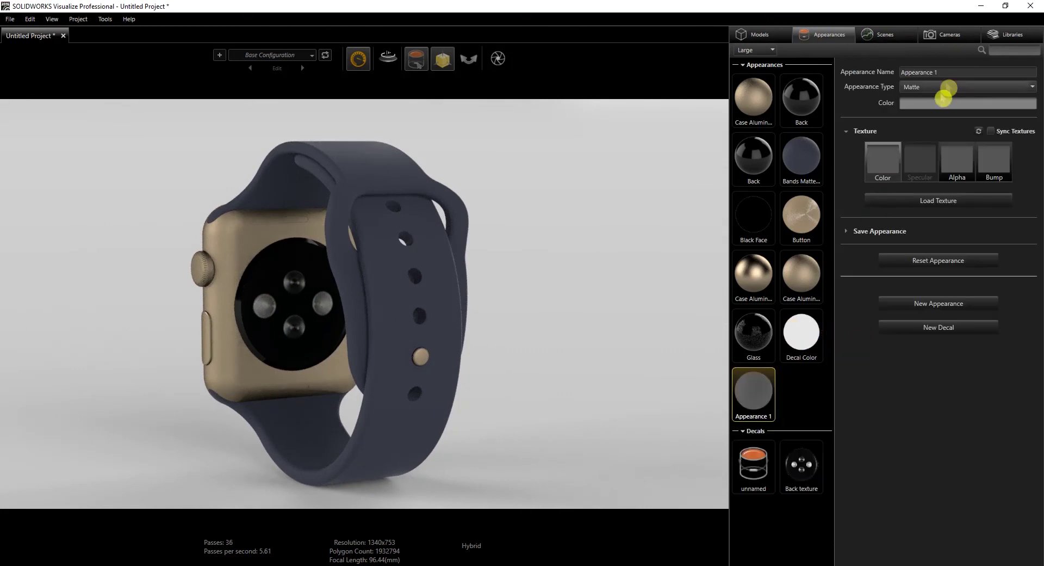
left_click(942, 87)
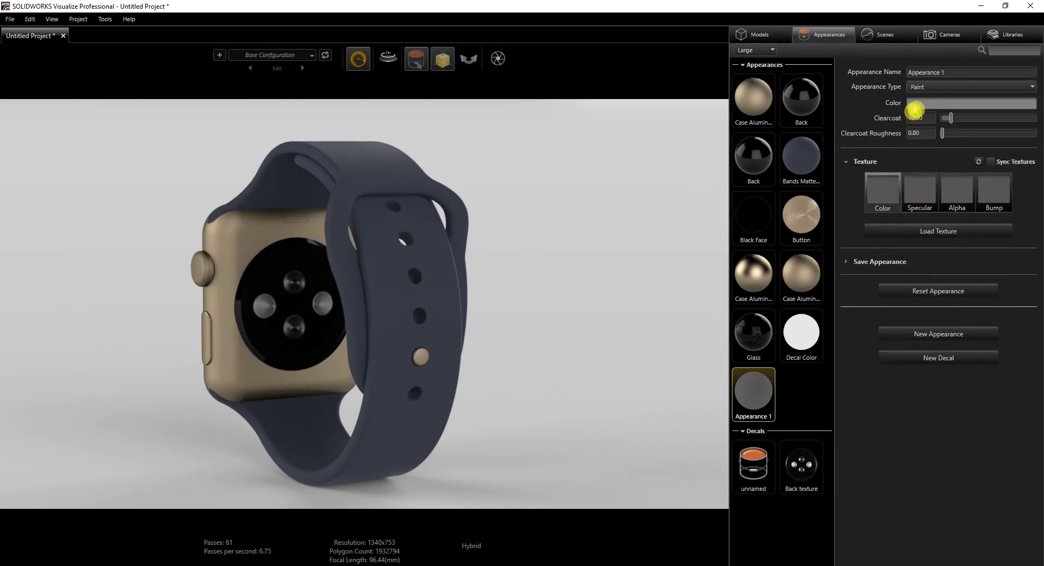
Set the new Paint appearance's colour to white with a Value of 100 and apply it to the back texture decal.
left_click(928, 107)
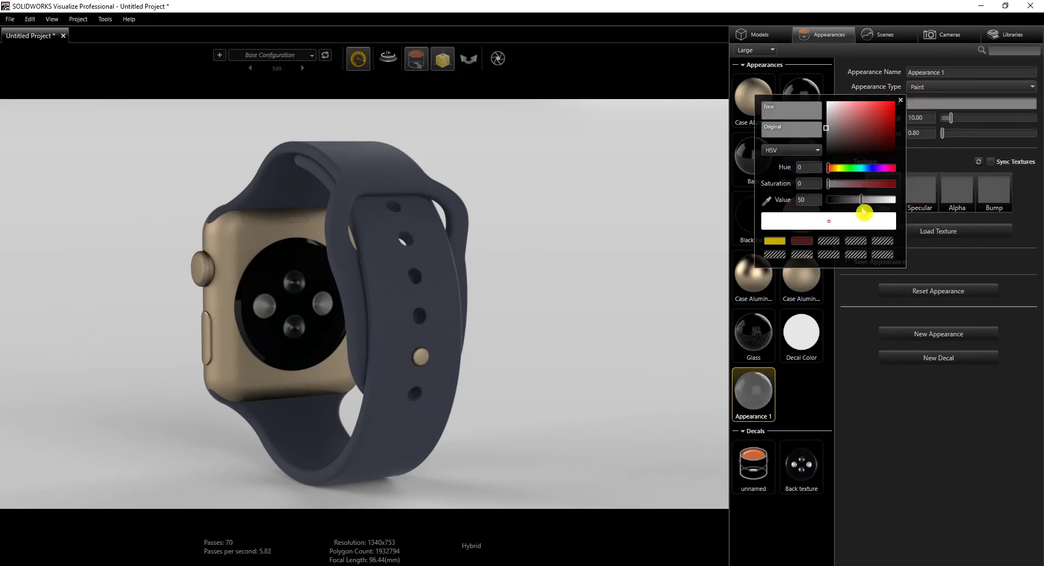
left_click_drag(864, 207, 894, 205)
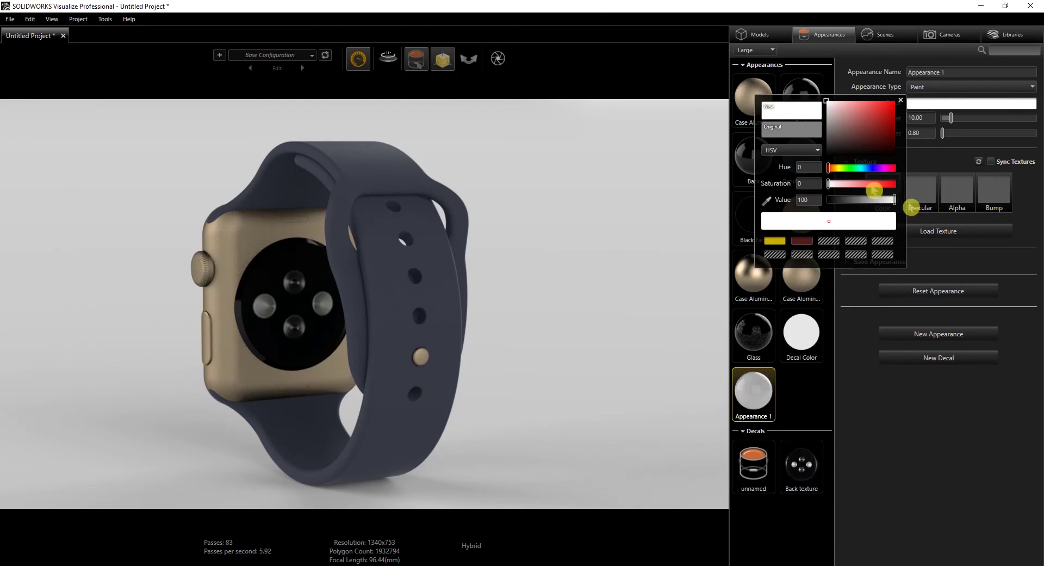
left_click(905, 107)
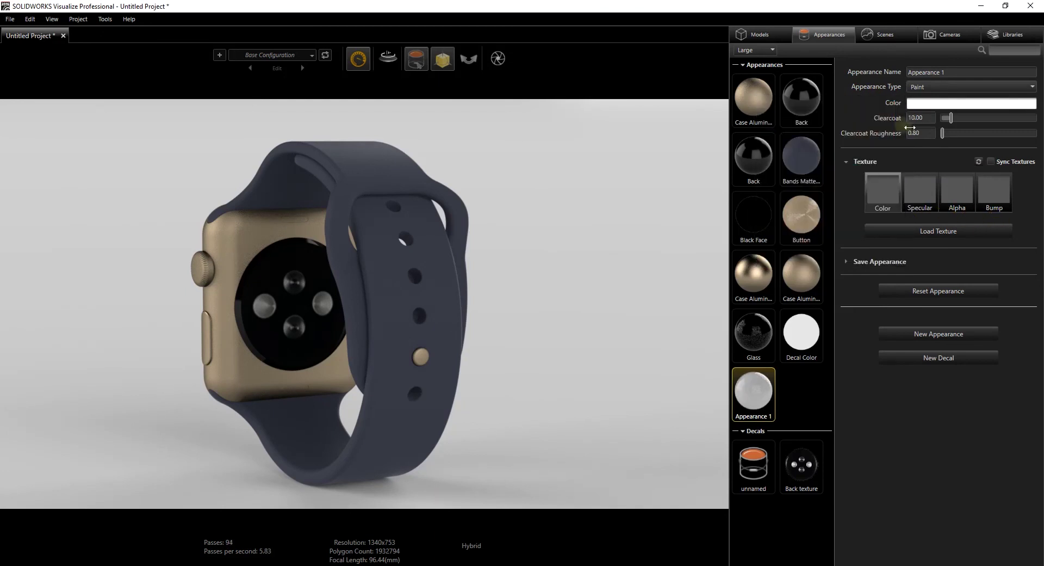
mouse_move(763, 391)
left_mouse_down()
mouse_move(479, 355)
mouse_move(295, 348)
mouse_move(295, 298)
mouse_move(354, 311)
left_mouse_up()
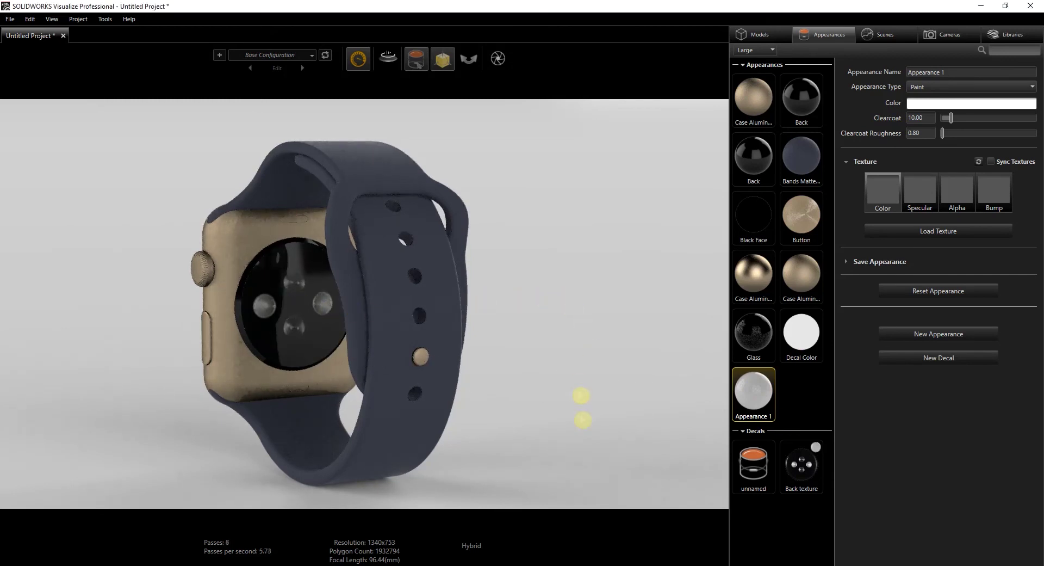
Rebuild the thumbnail of the app icons decal named unnamed.
left_click_drag(535, 377, 654, 392)
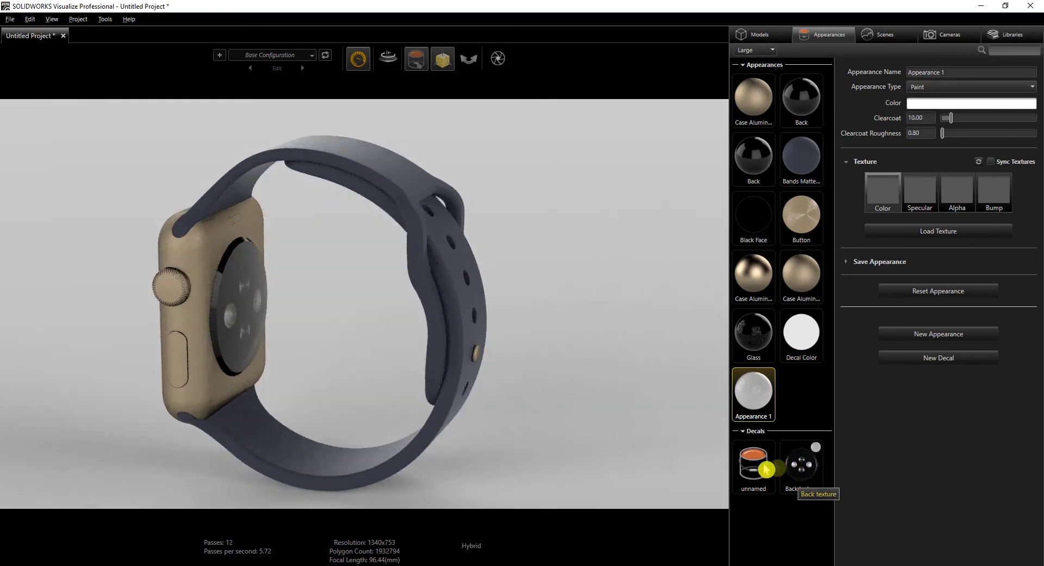
right_click(753, 483)
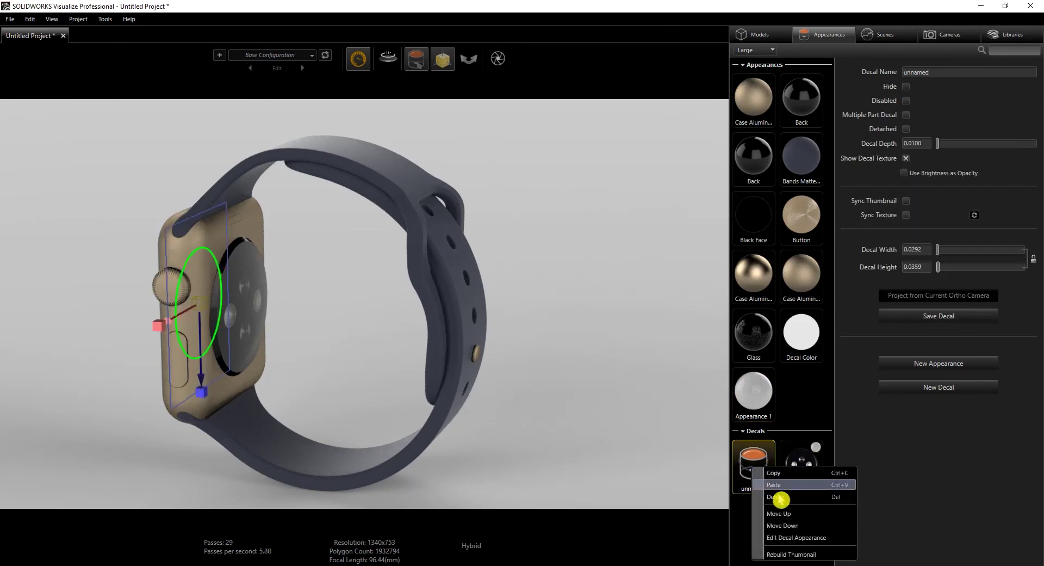
left_click(783, 554)
left_click(793, 537)
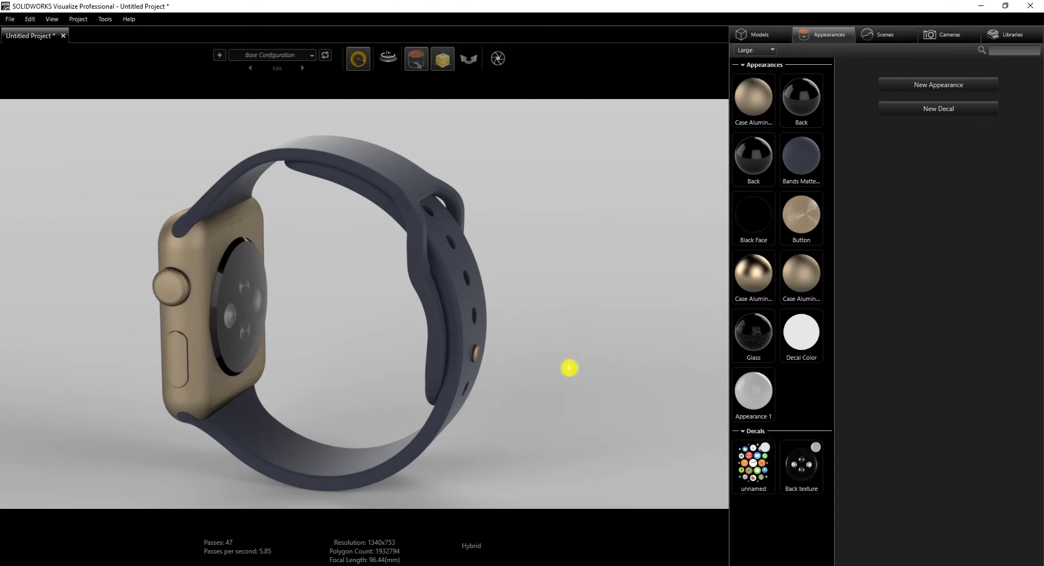
Turn the view to the watch's screen side and show the Camera panel.
left_click_drag(566, 376, 765, 331)
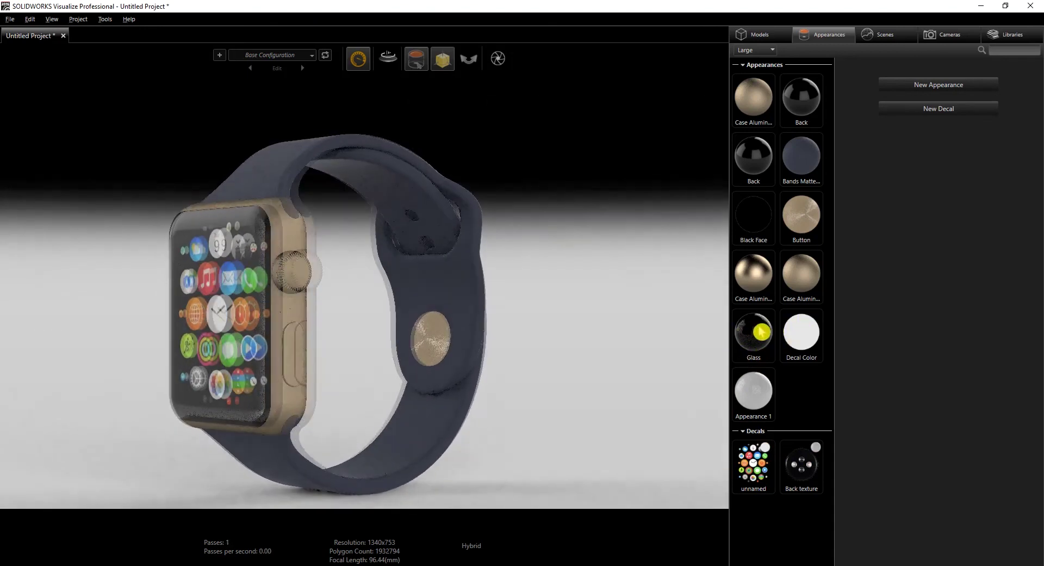
left_click_drag(551, 339, 602, 341)
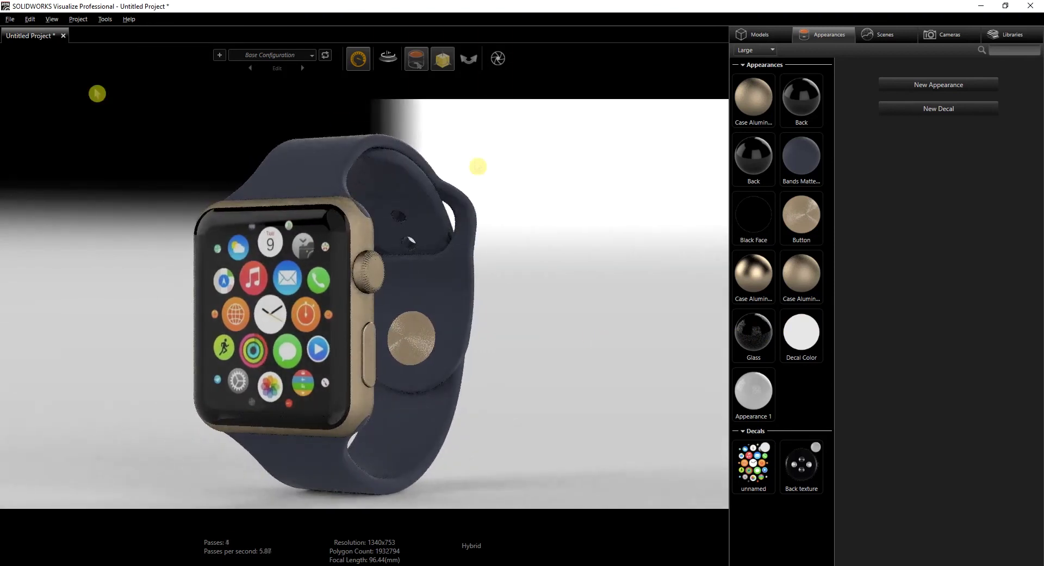
left_click(52, 19)
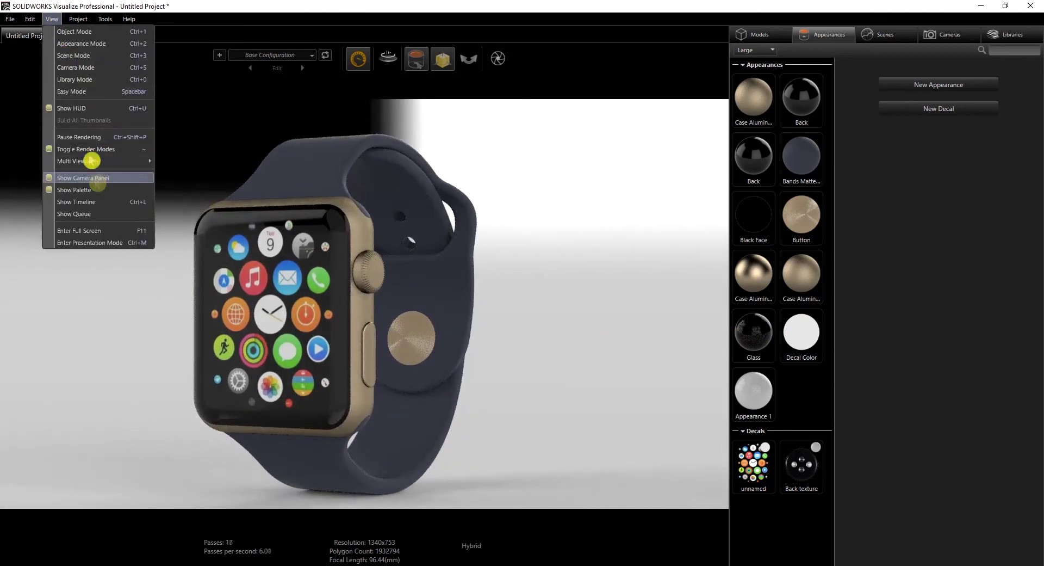
left_click(102, 189)
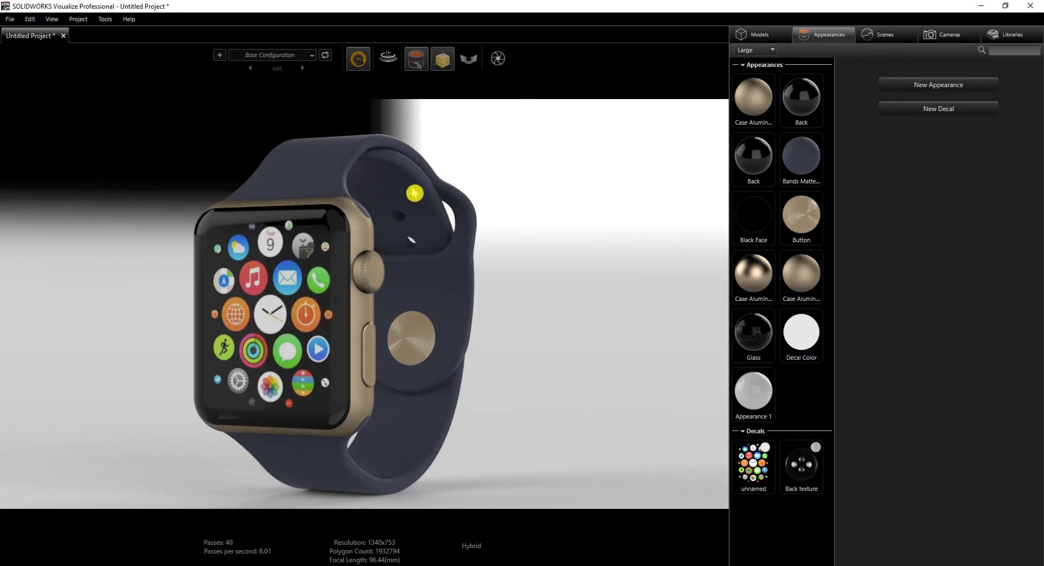
left_click(52, 19)
left_click(100, 178)
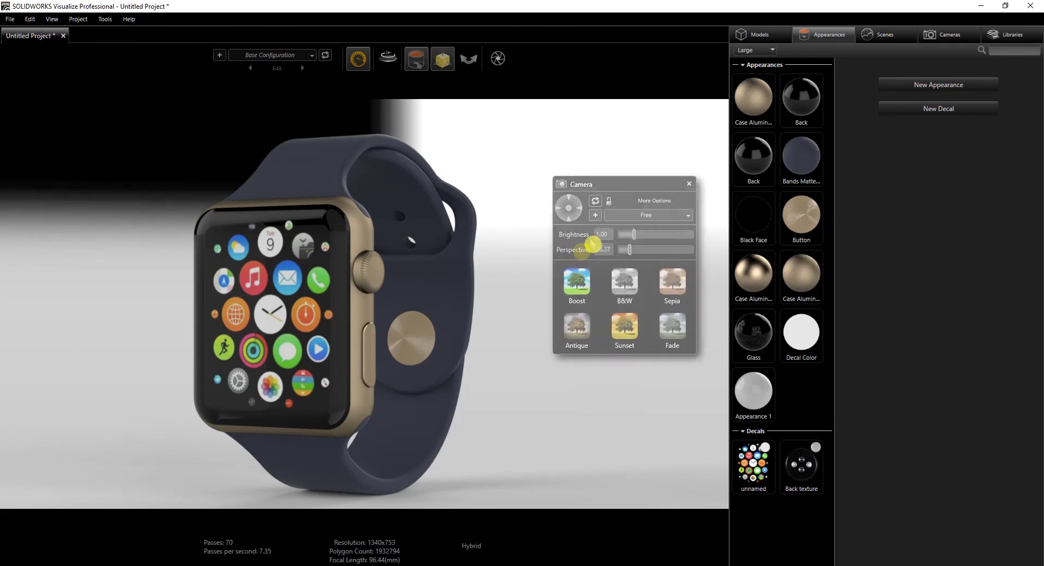
Shift the Camera panel slightly and align the camera to the watch's front view.
left_click_drag(627, 187, 633, 177)
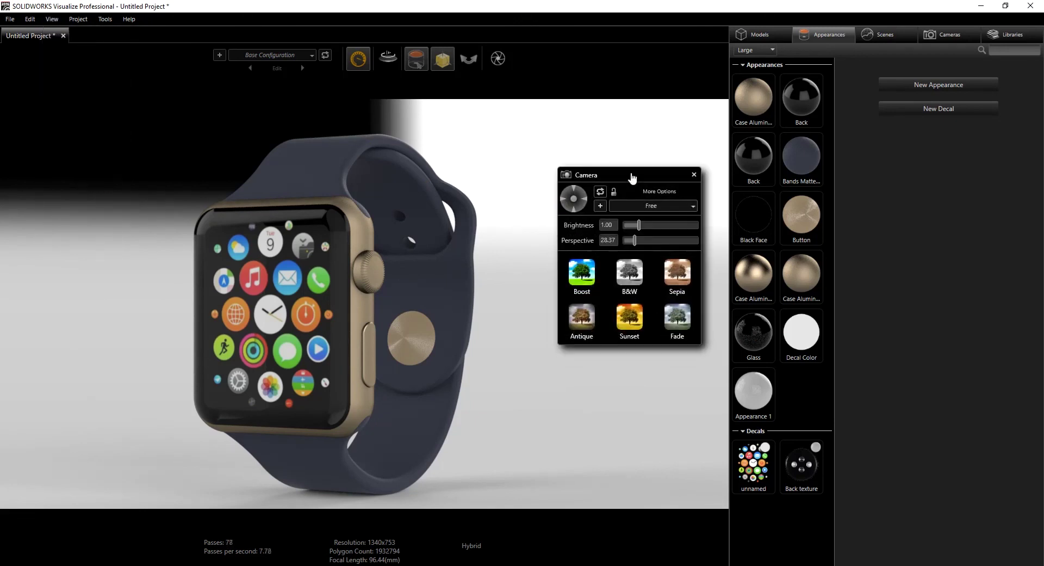
left_click(573, 203)
left_click(576, 212)
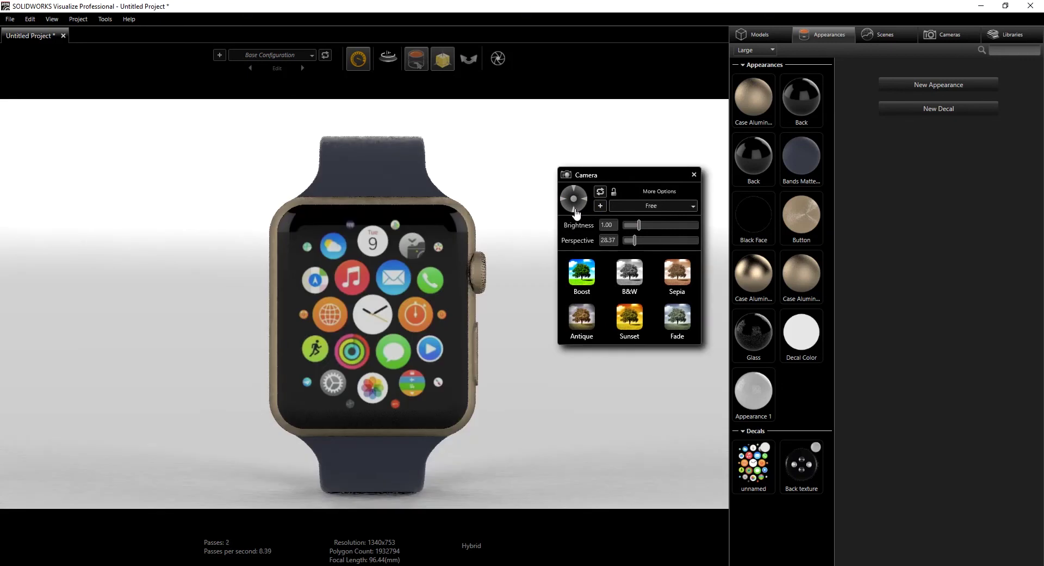
Select the aluminum watch case in an angled view and turn off the object manipulator.
right_click(467, 220)
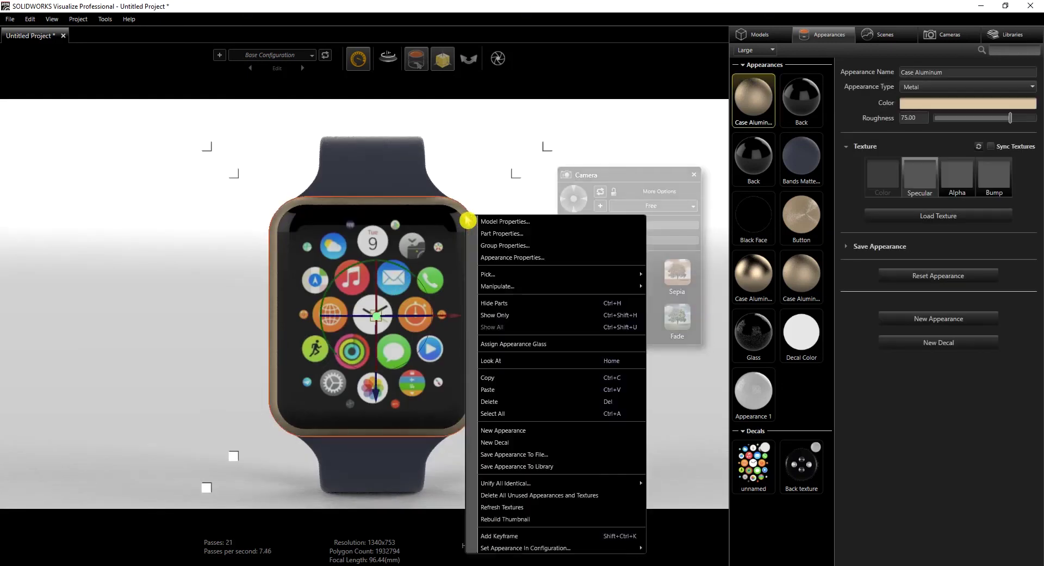
left_click(508, 168)
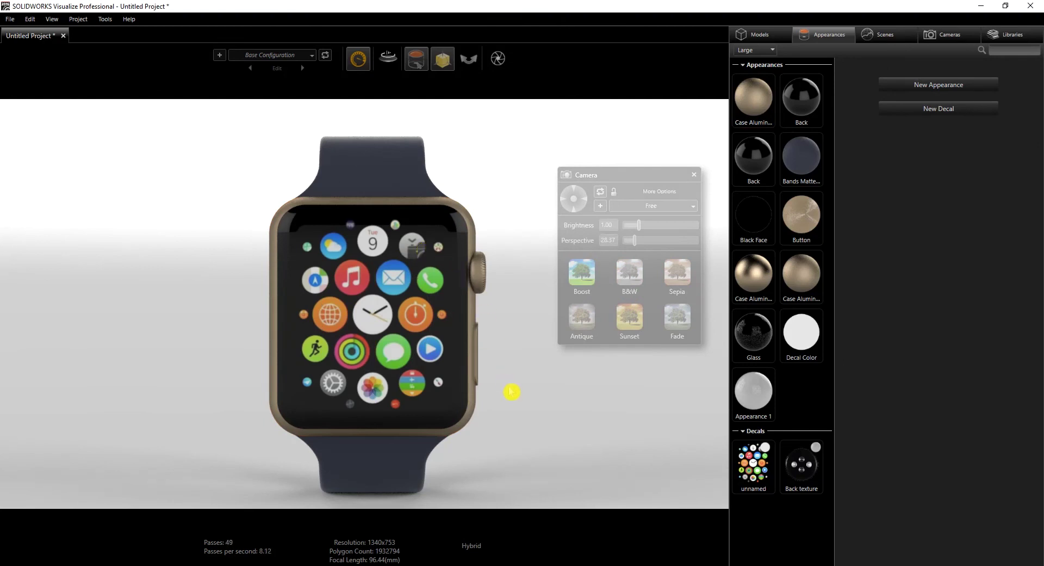
left_click_drag(505, 393, 372, 337)
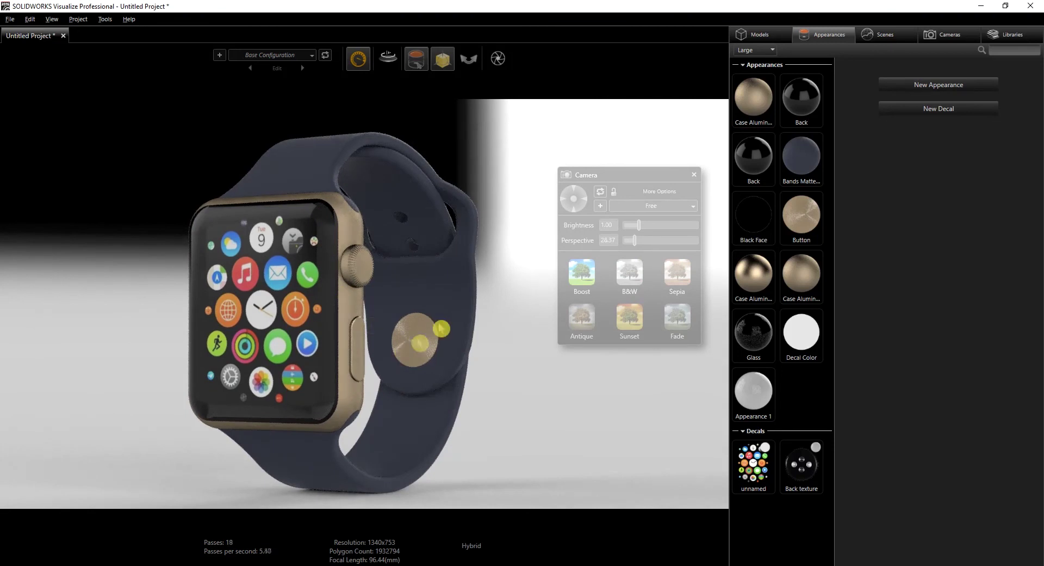
right_click(351, 229)
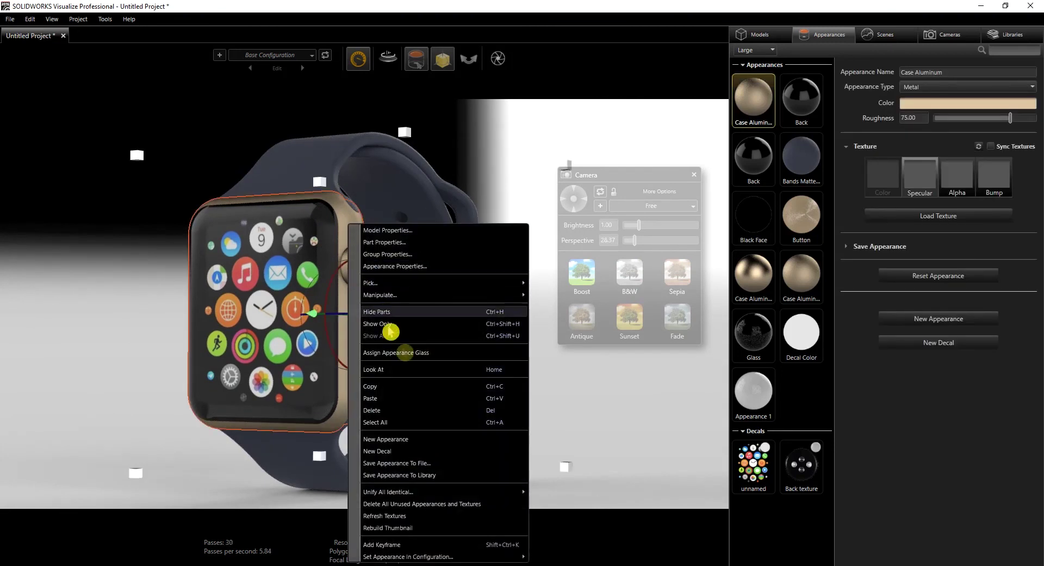
left_click(442, 63)
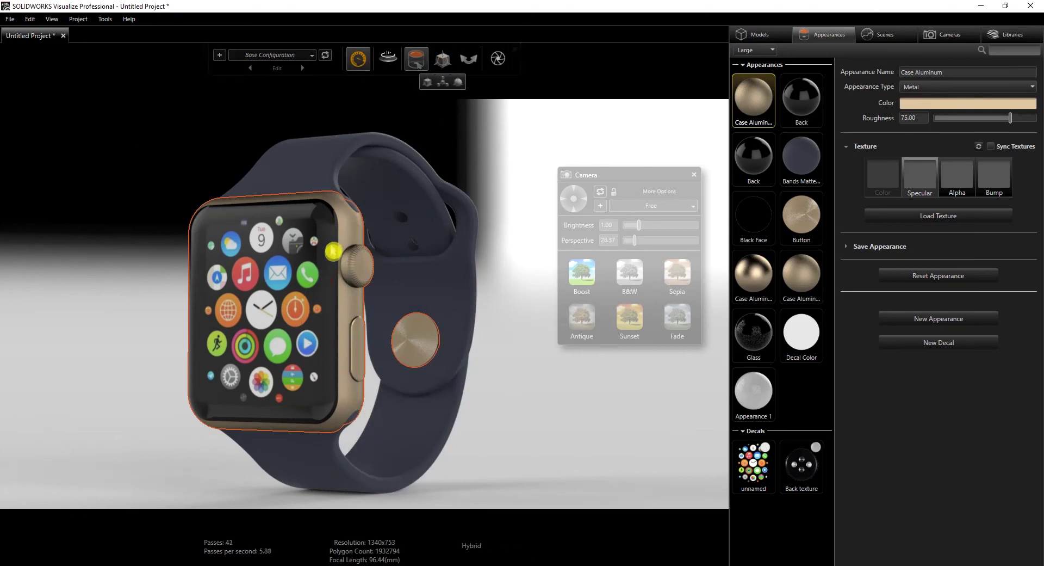
Hide the aluminum watch case and the glass part covering the screen.
right_click(350, 236)
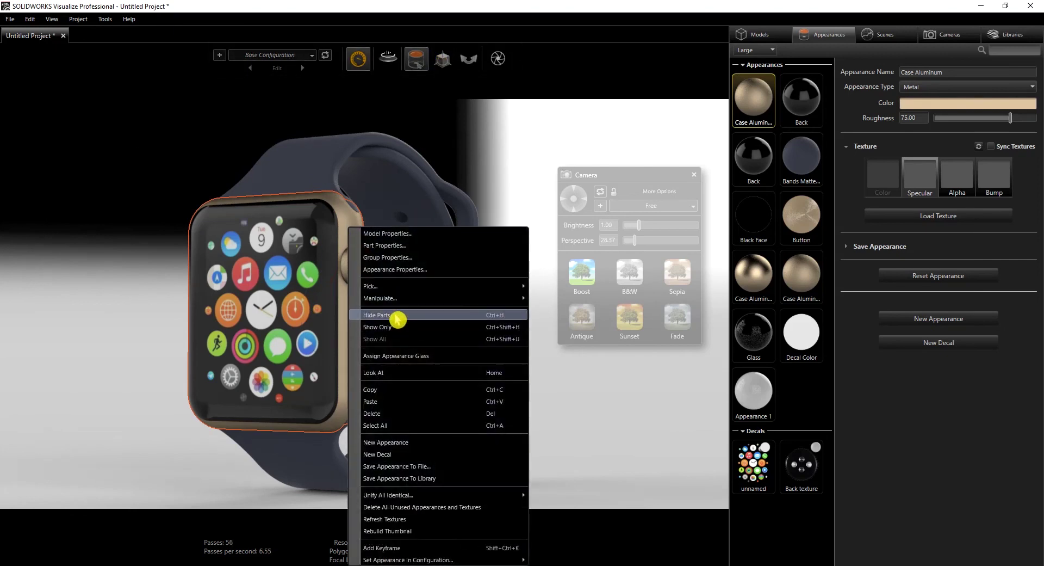
left_click(397, 318)
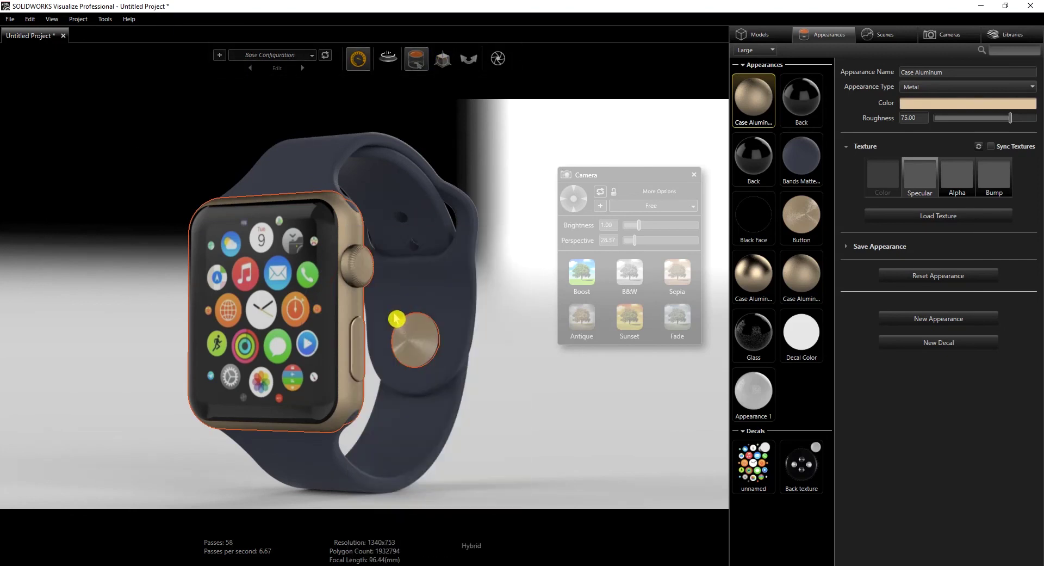
left_click(327, 261)
right_click(327, 261)
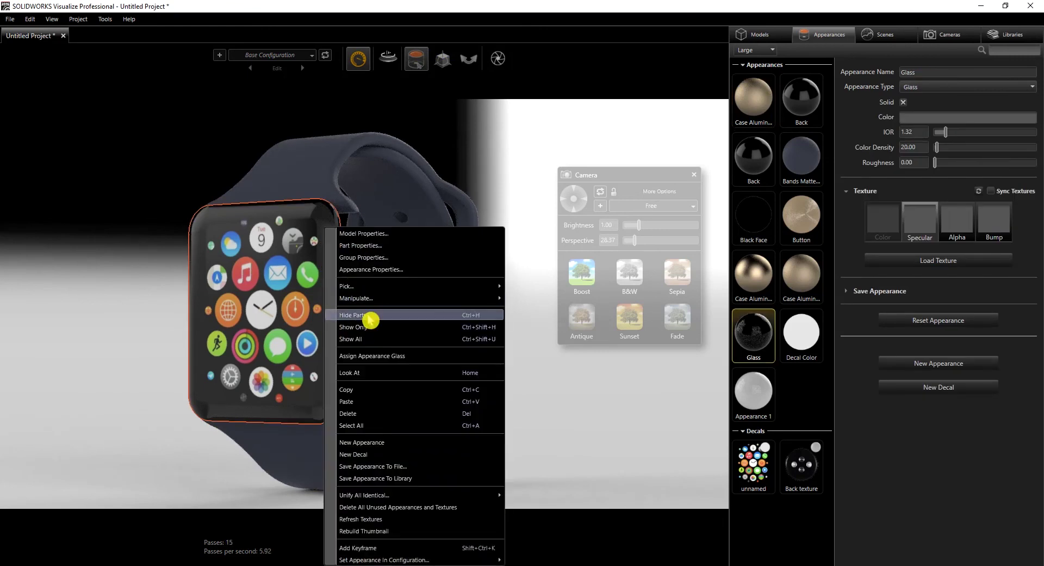
left_click(368, 314)
right_click(352, 303)
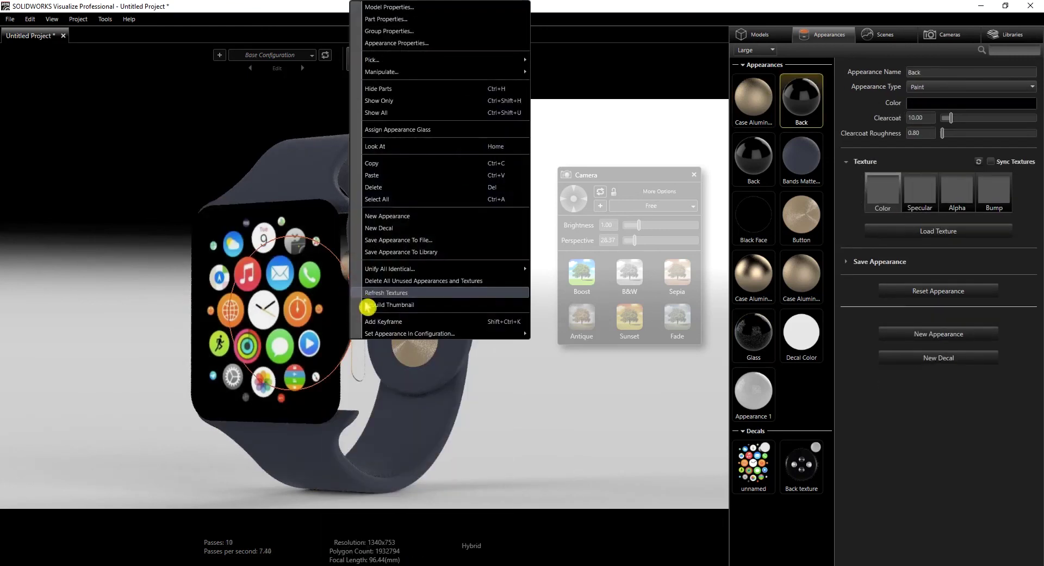
left_click(371, 147)
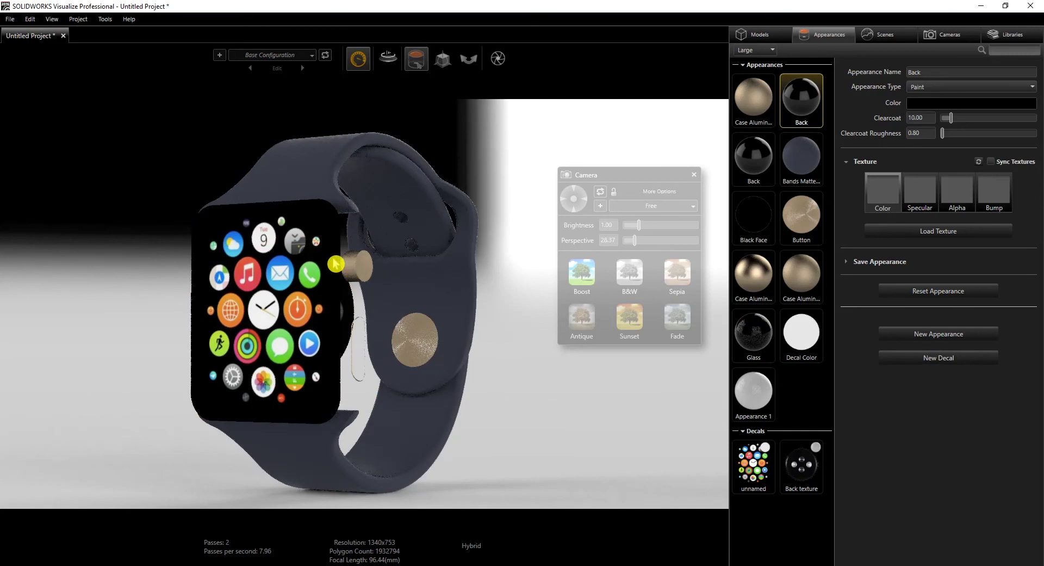
left_click(352, 263)
right_click(352, 263)
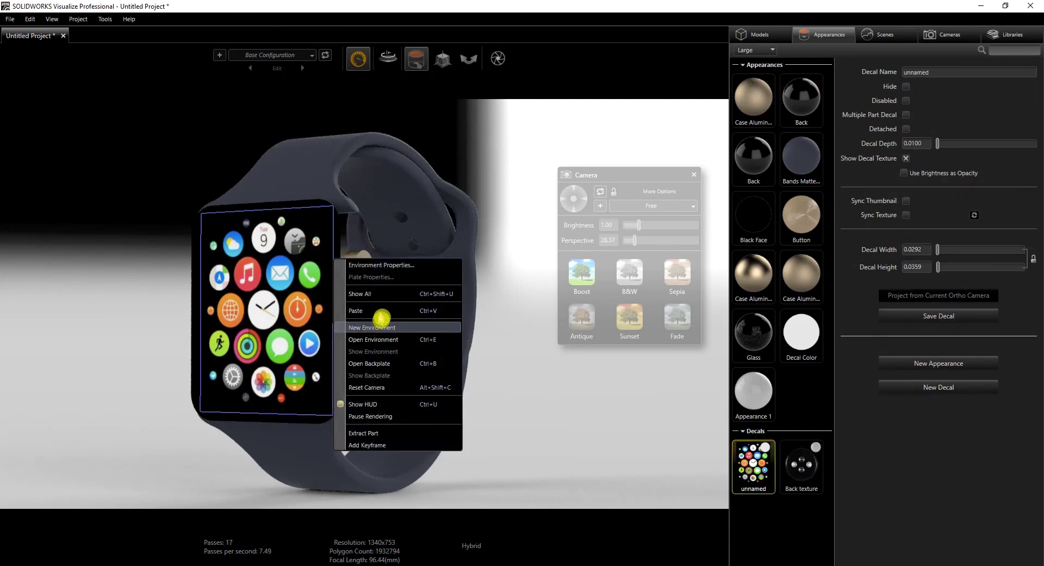
left_click(541, 166)
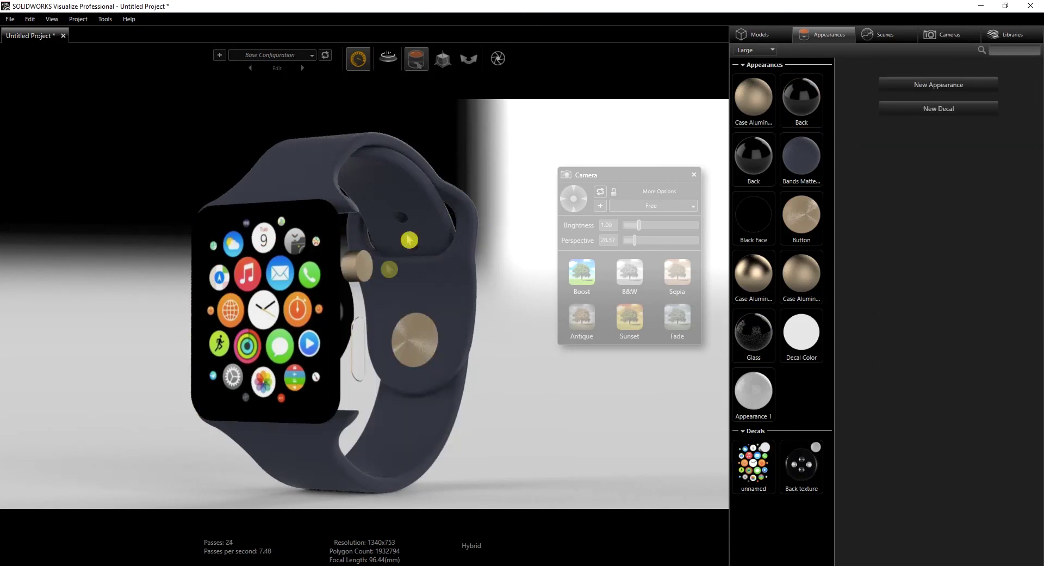
right_click(351, 315)
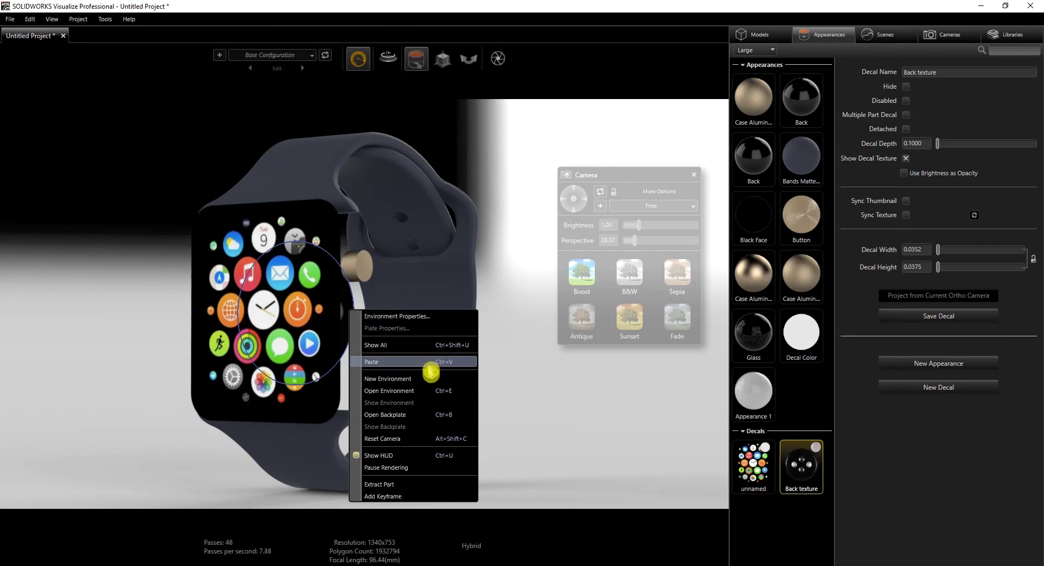
left_click(430, 362)
Hide both the Back texture decal and the app icons decal on the watch.
left_click_drag(501, 369, 296, 367)
right_click(245, 303)
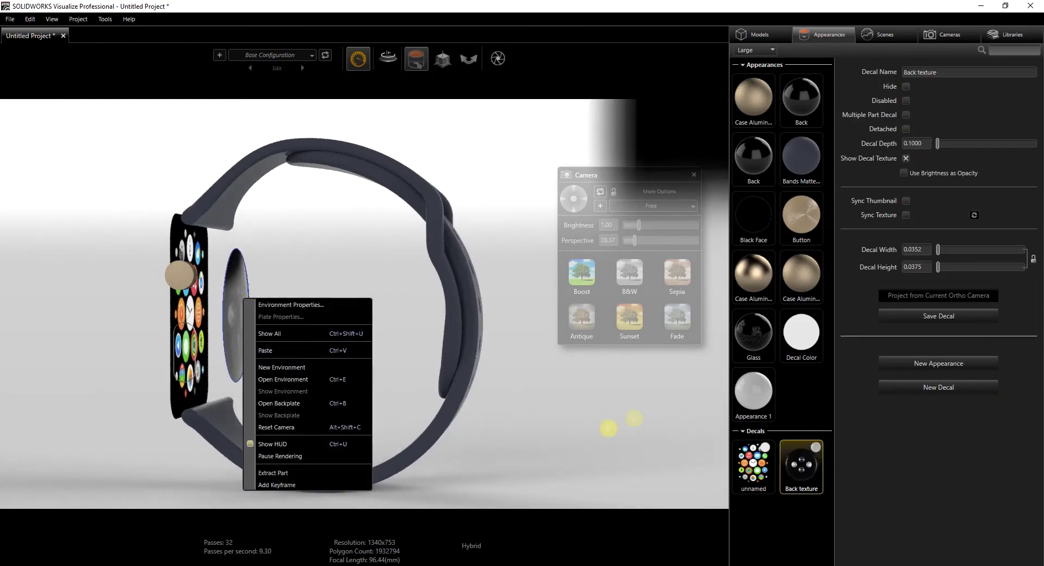
left_click(799, 462)
left_click(907, 87)
left_click(778, 442)
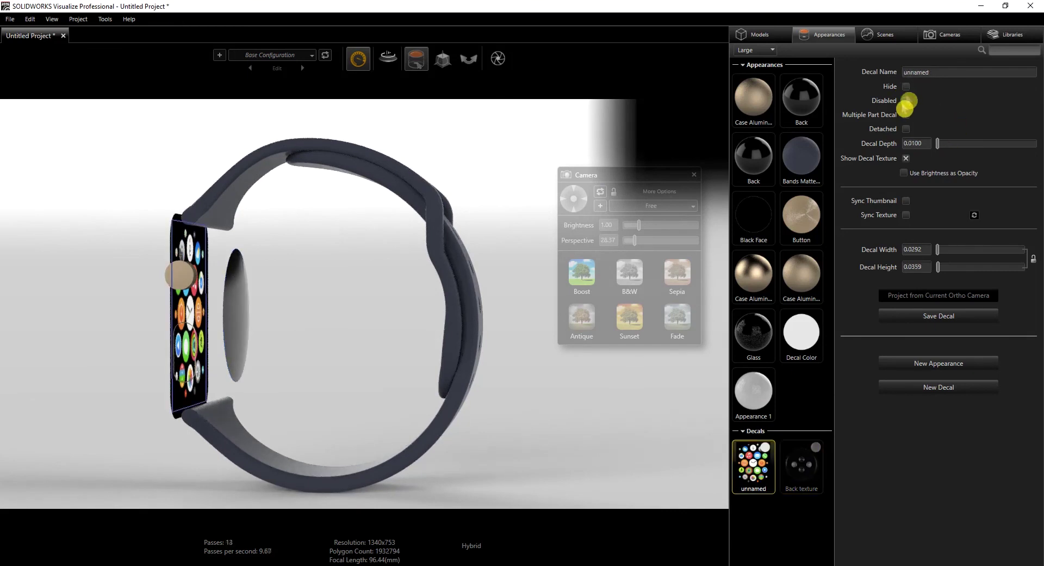
left_click(907, 88)
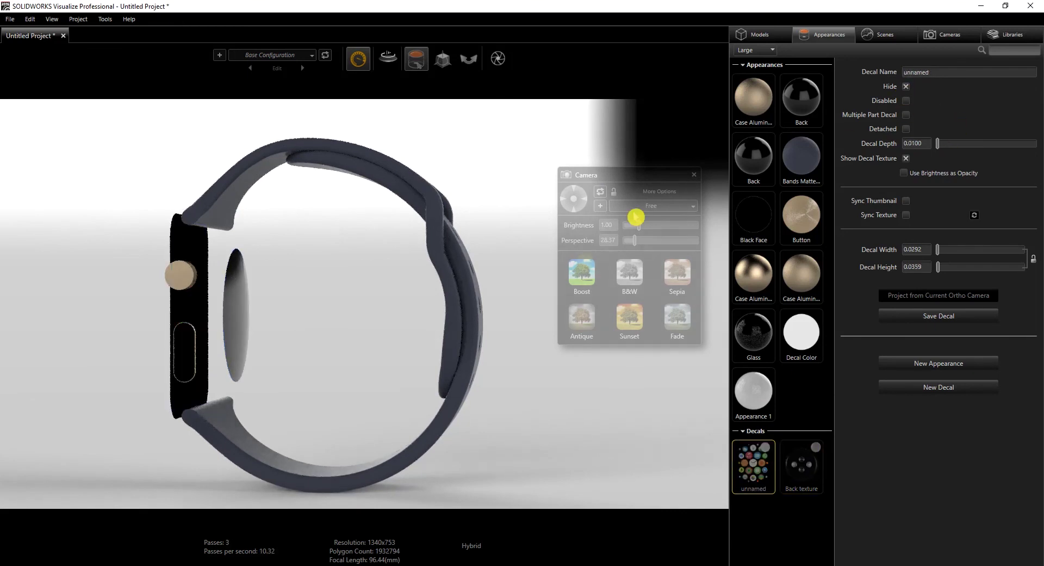
Hide the watch's round back cover and the Black Face part behind the screen.
left_click(234, 293)
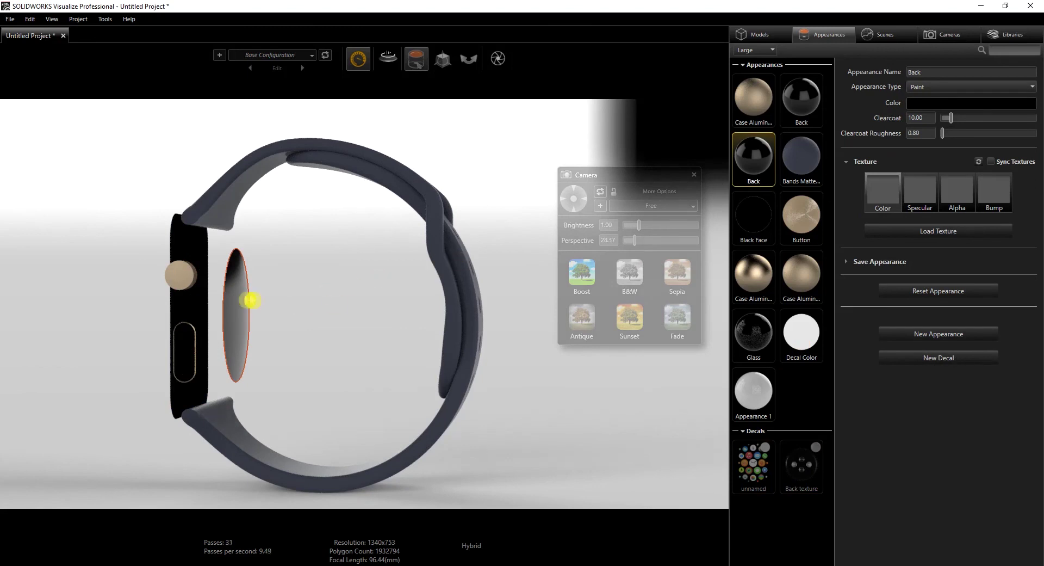
right_click(235, 300)
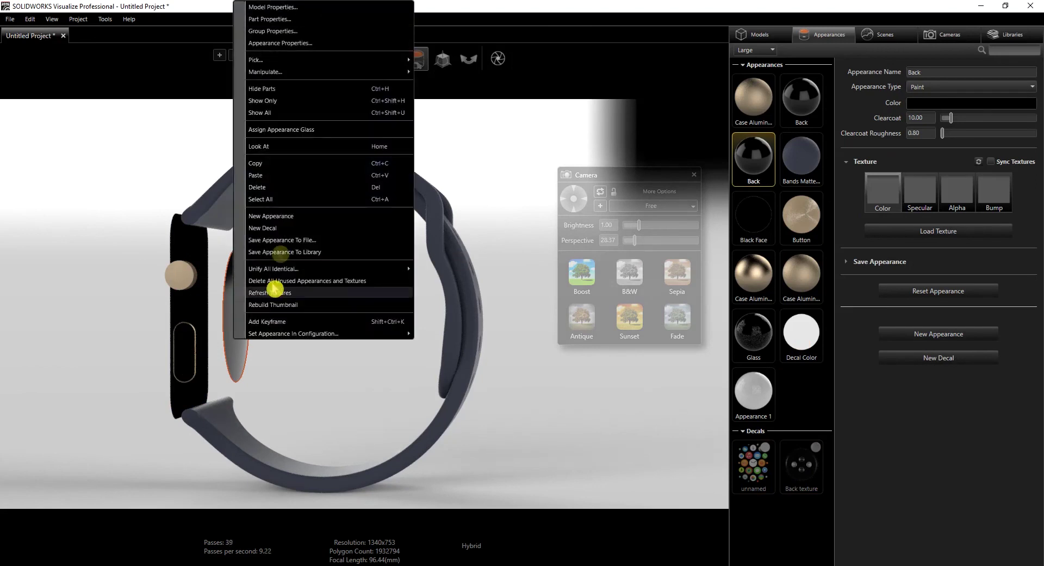
left_click(277, 88)
left_click(207, 308)
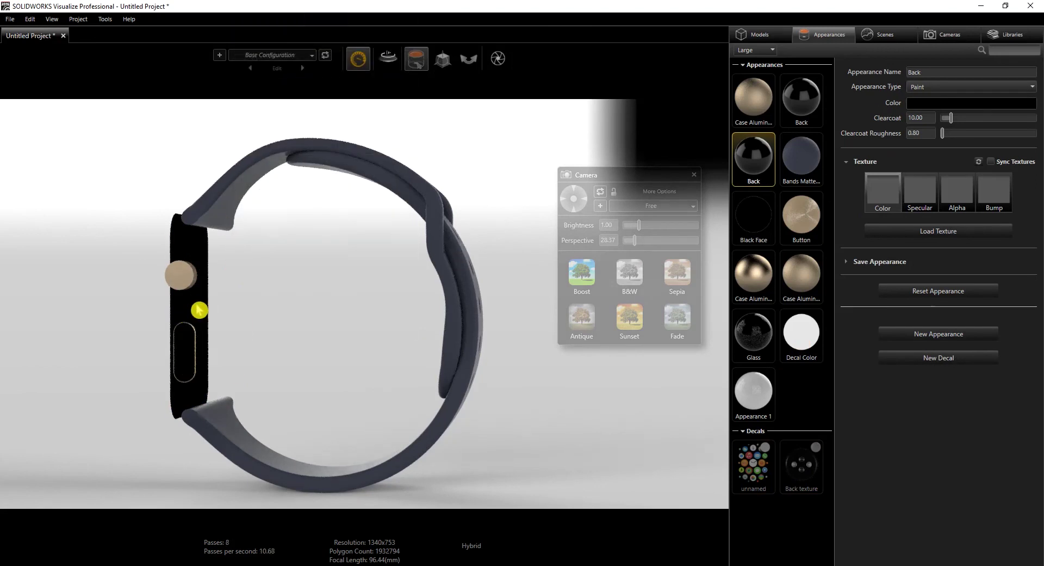
right_click(199, 309)
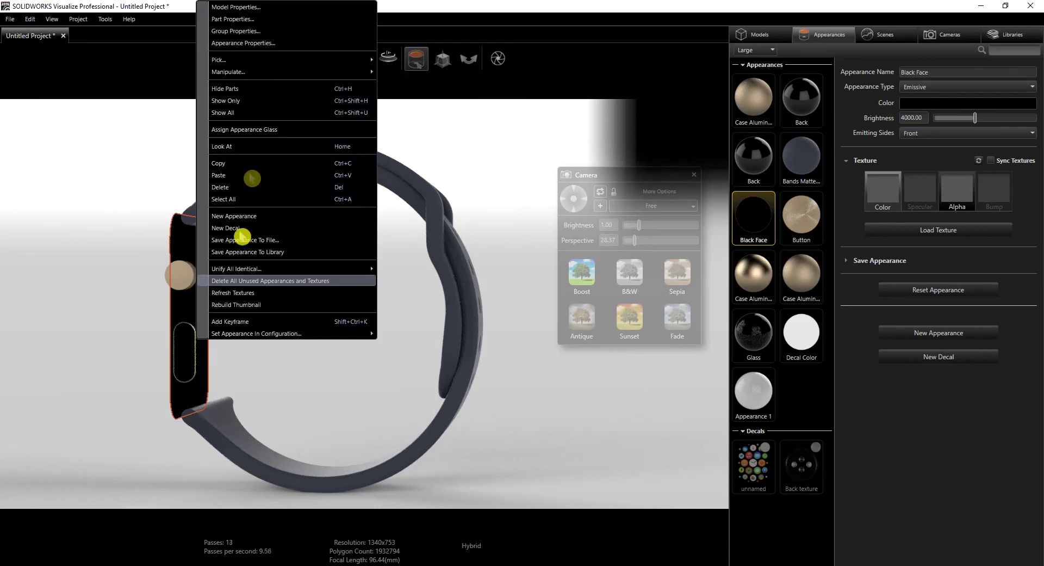
left_click(228, 89)
Align the camera to the front view of the remaining watch parts.
left_click_drag(327, 321, 517, 319)
left_click(576, 214)
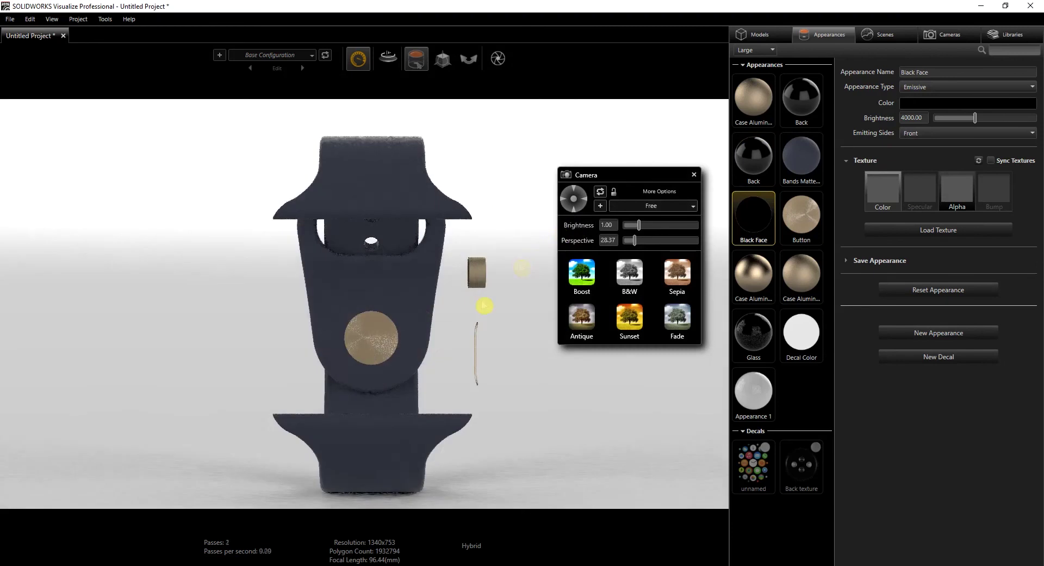
Change the texture mapping of the Button appearance on the strap's round pin to Planar and nudge the texture to centre it.
left_click(376, 341)
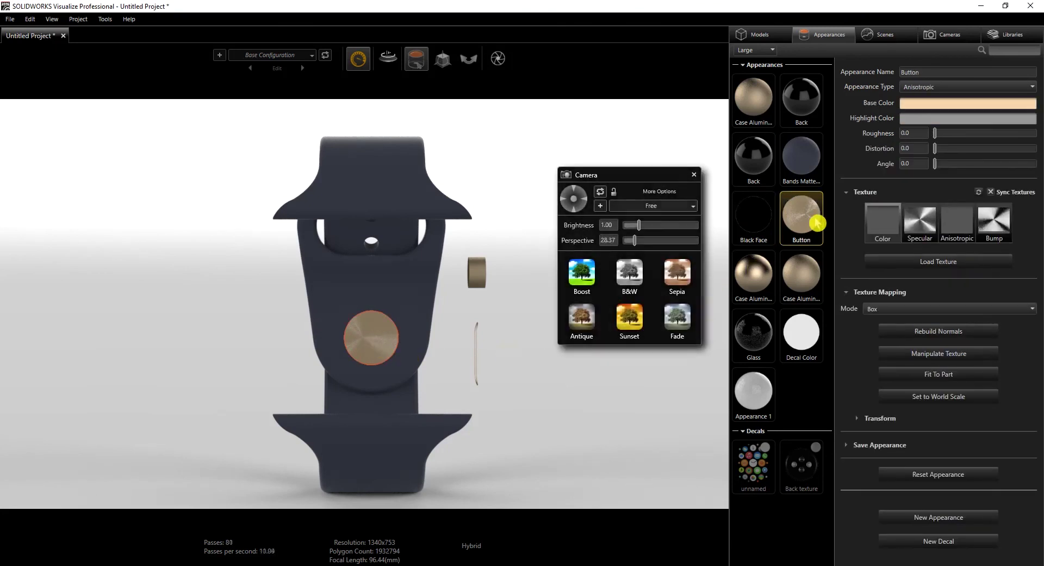
mouse_move(448, 66)
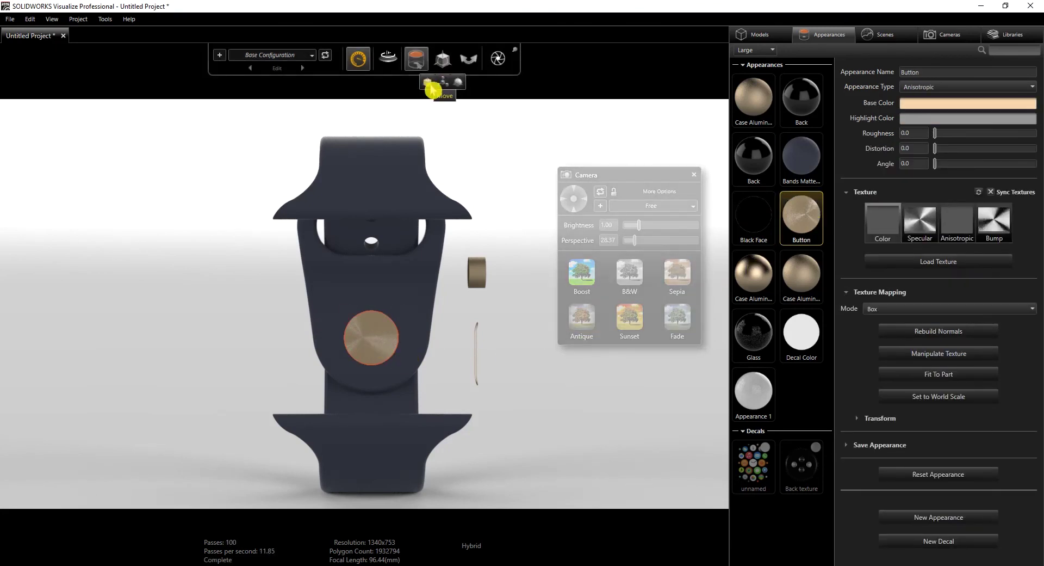
left_click(429, 85)
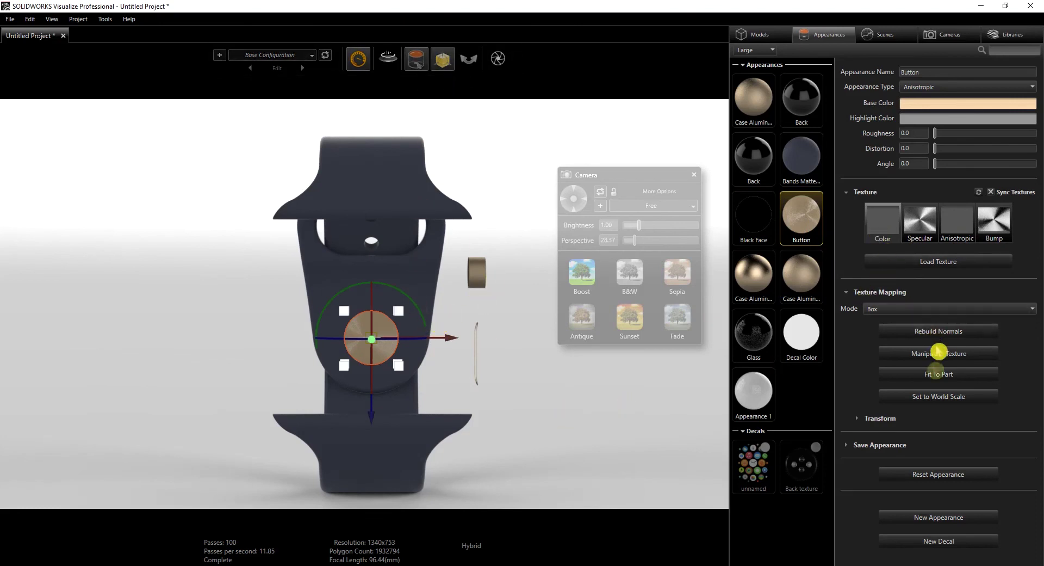
left_click(890, 308)
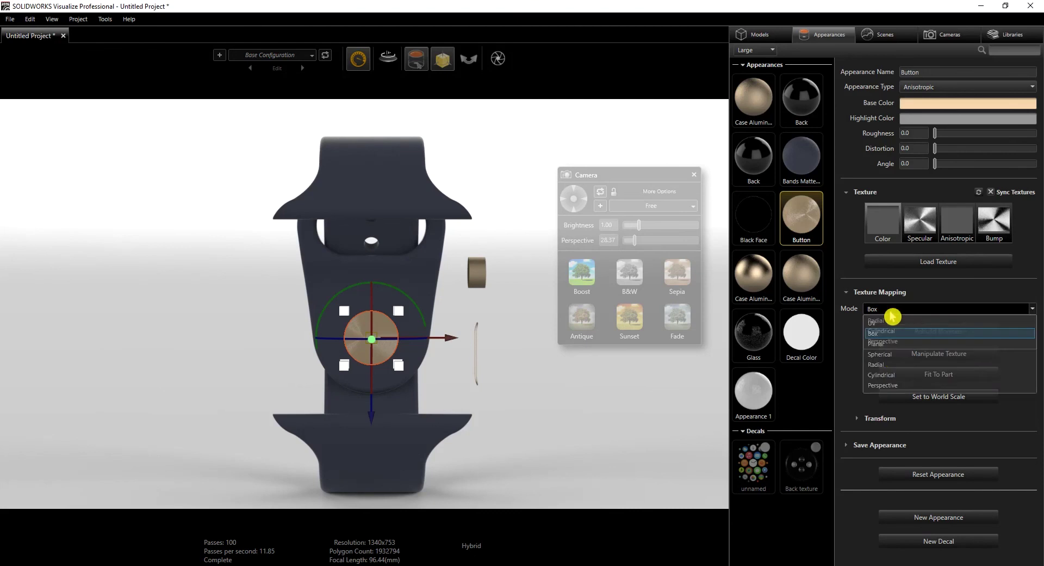
left_click(892, 344)
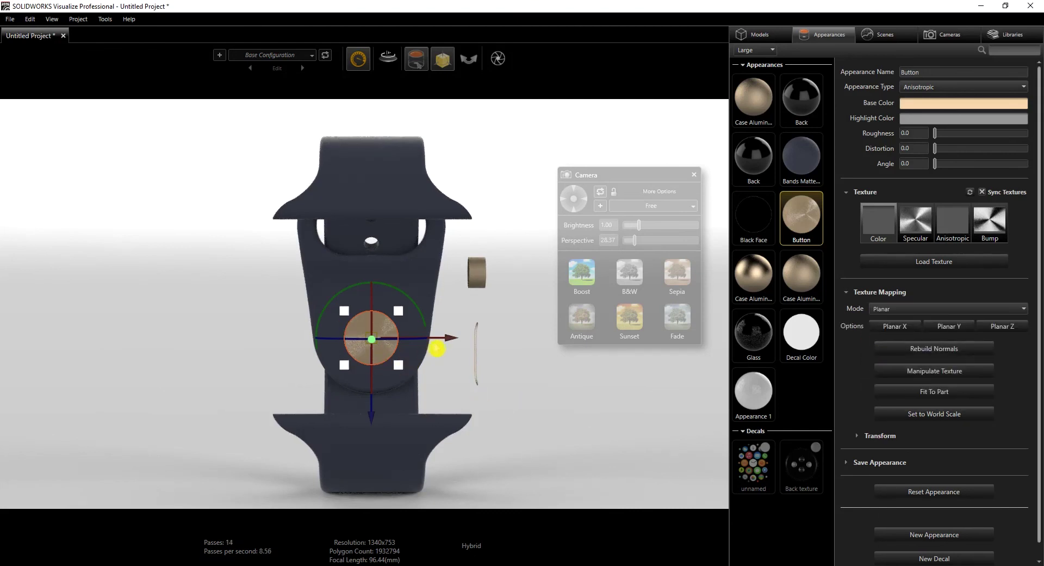
left_click_drag(446, 344, 444, 345)
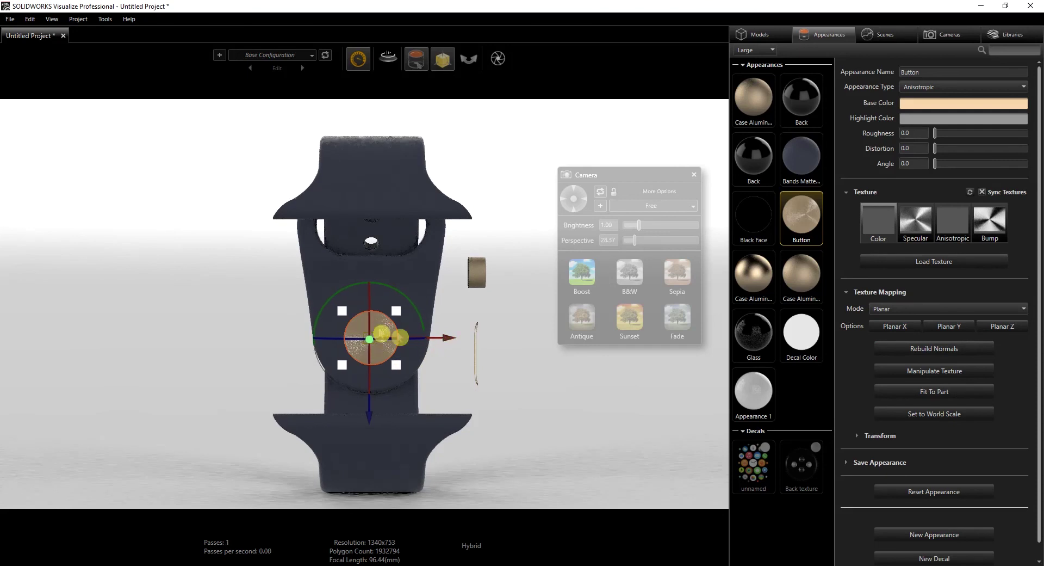
left_click_drag(374, 417, 374, 425)
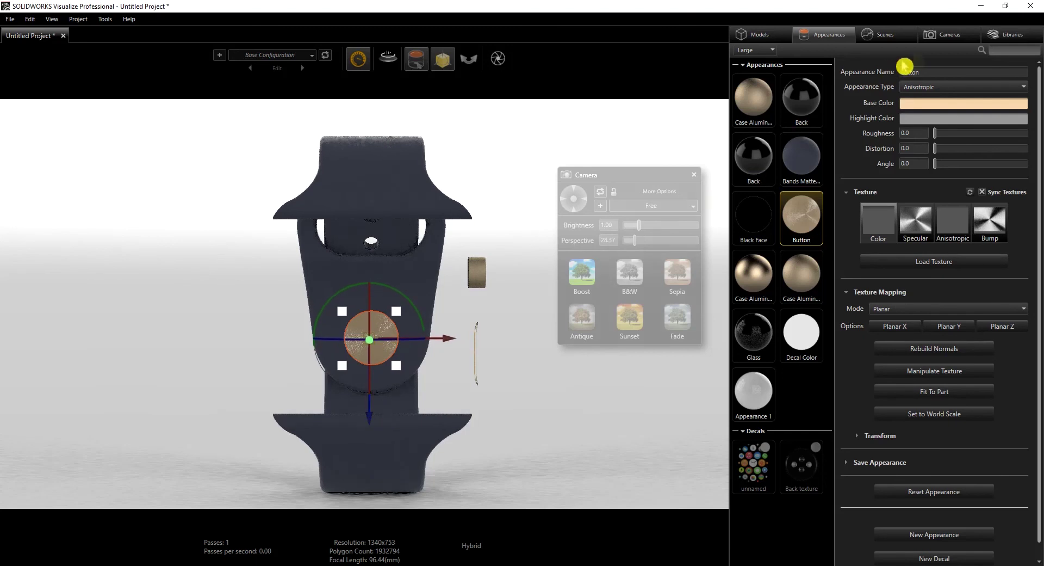
Activate the iWatch camera and shift the round pin's planar texture slightly sideways to centre it.
left_click(947, 34)
left_click(801, 90)
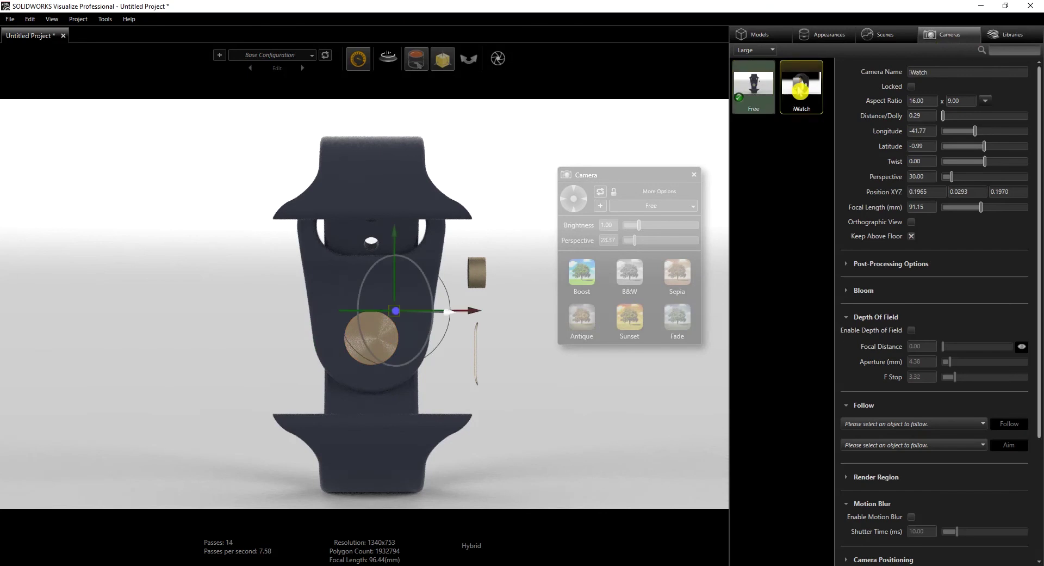
double_click(800, 90)
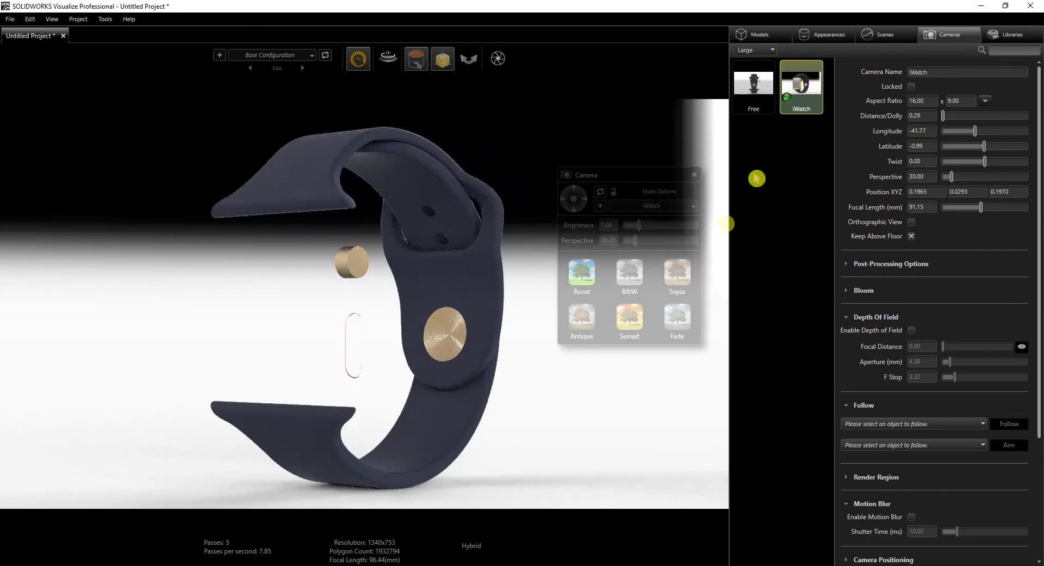
left_click(441, 339)
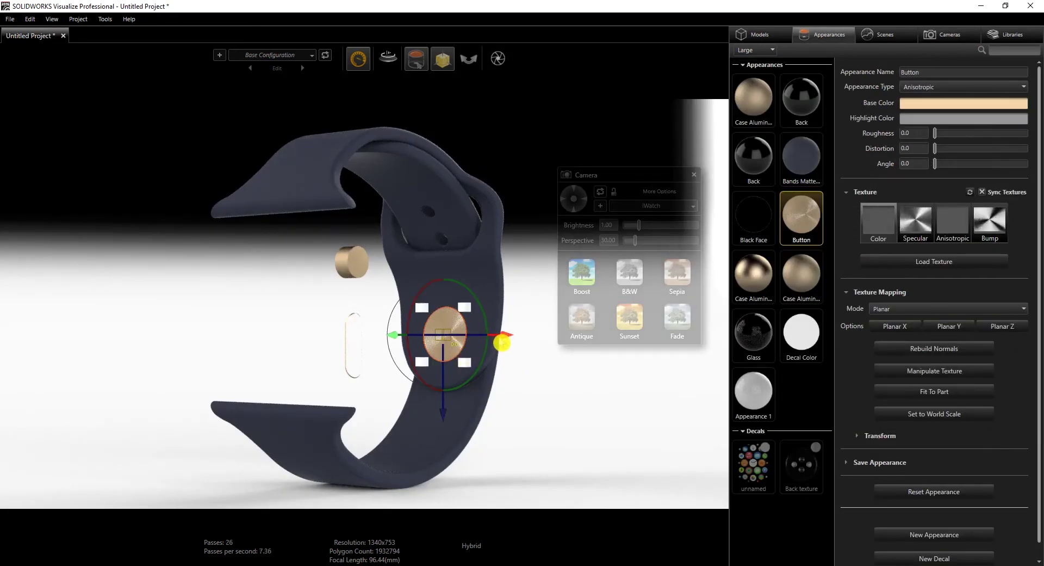
left_click_drag(501, 343, 501, 345)
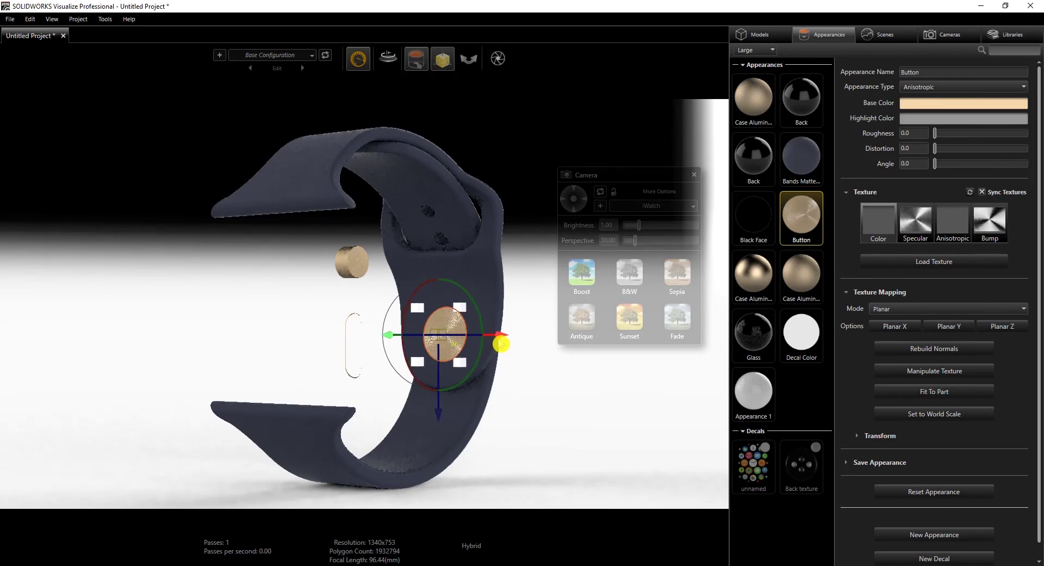
left_click(548, 396)
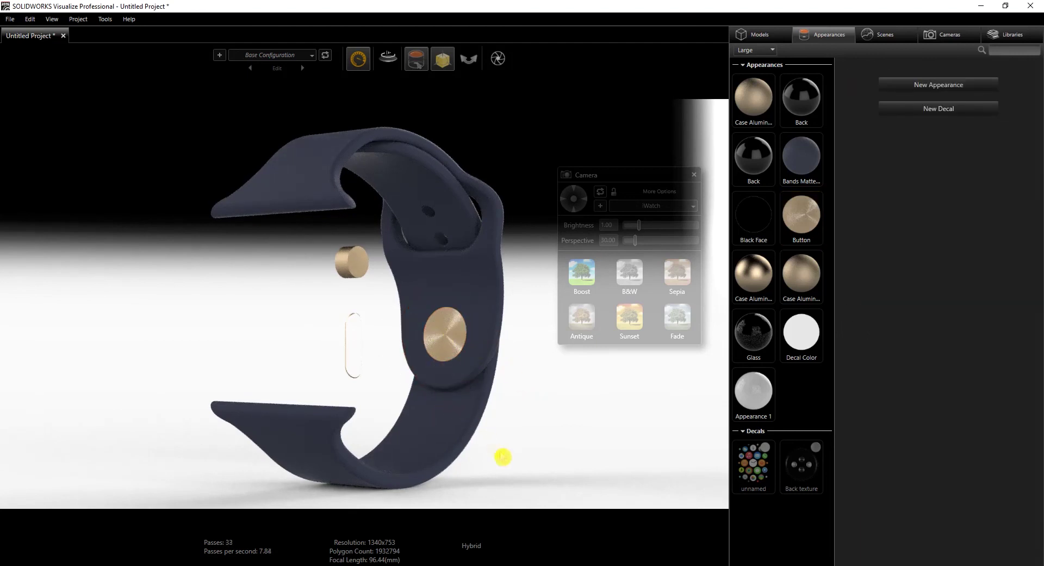
Unhide the Back texture decal and the app icons decal.
left_click(801, 465)
left_click(753, 487)
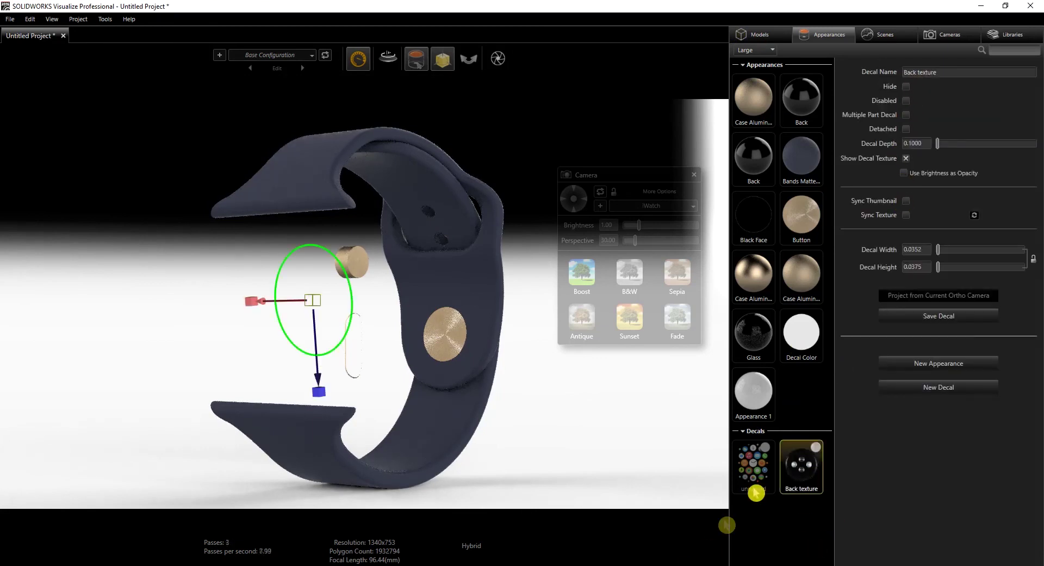
left_click(906, 86)
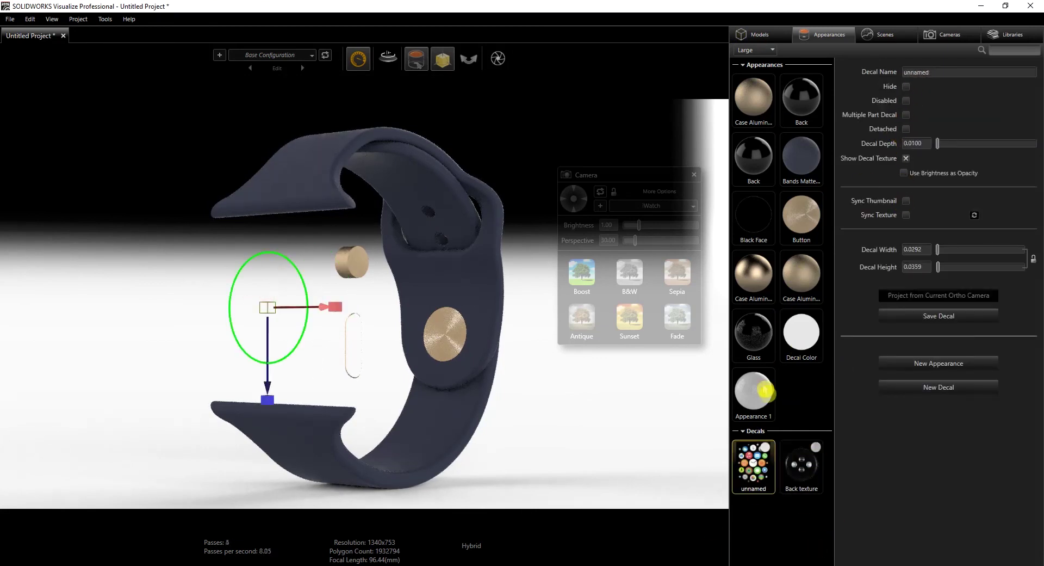
left_click(802, 392)
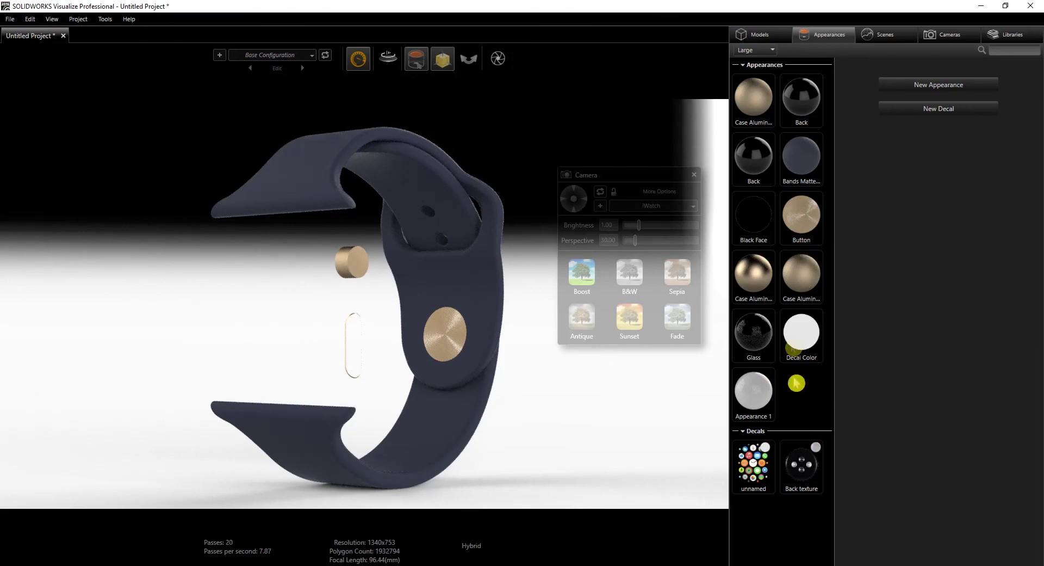
Show all hidden parts of the watch again.
left_click(802, 285)
right_click(801, 285)
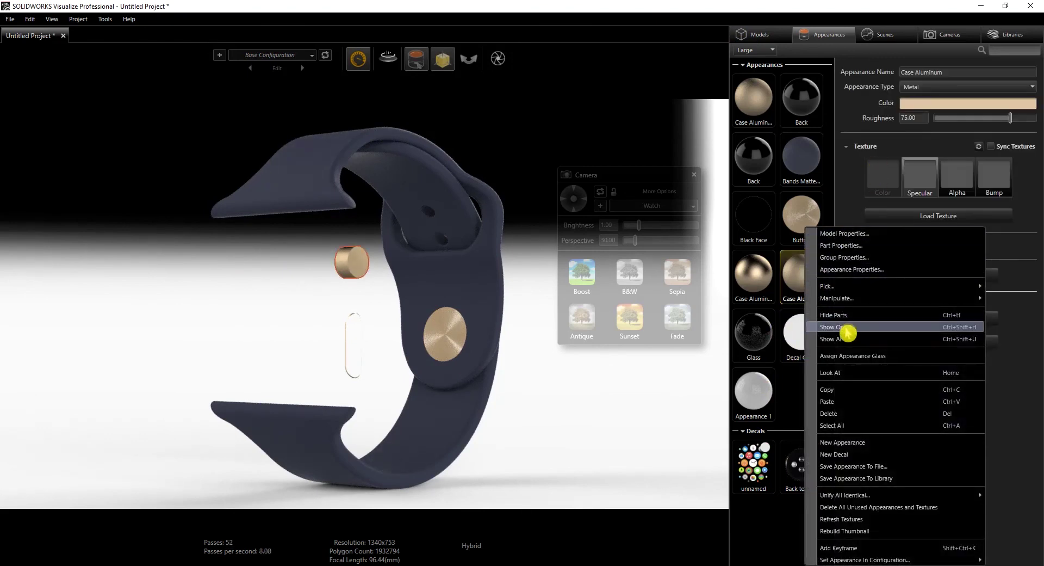
left_click(842, 344)
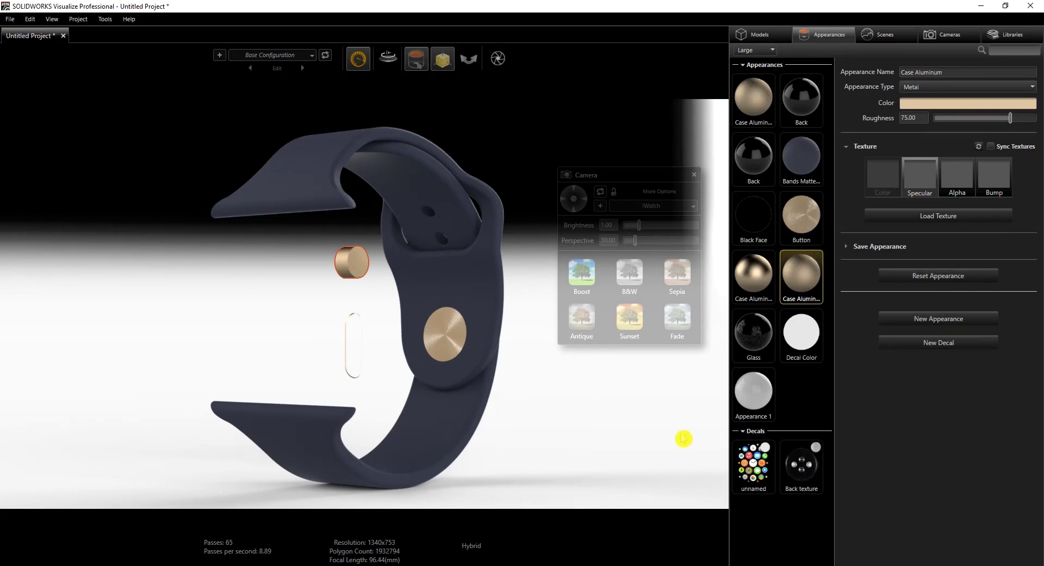
left_click(635, 416)
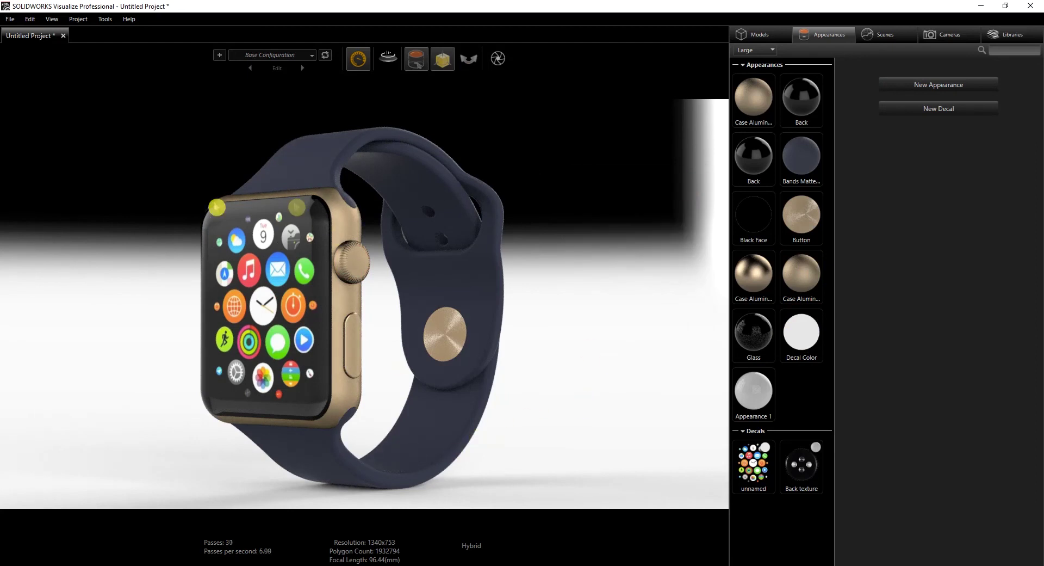
Turn off the environment image of the Chrome Studio scene.
left_click(885, 39)
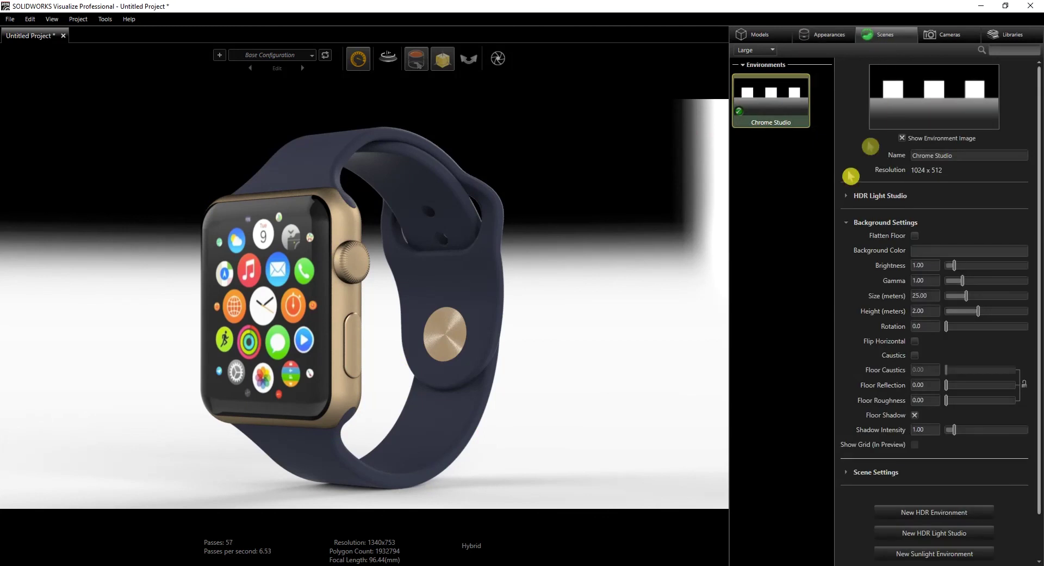
left_click(771, 191)
right_click(770, 191)
left_click(784, 99)
right_click(772, 217)
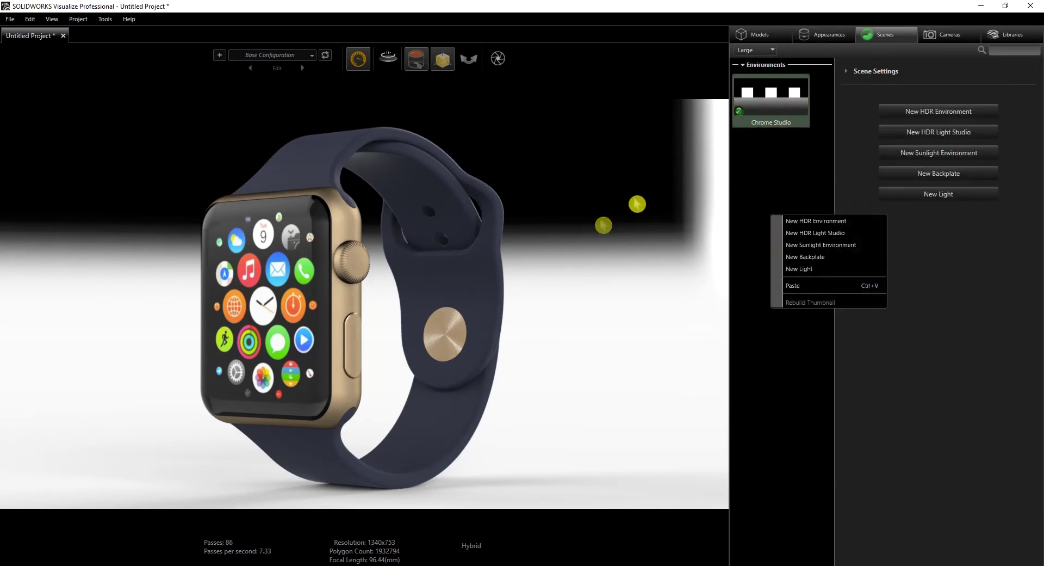
left_click(814, 179)
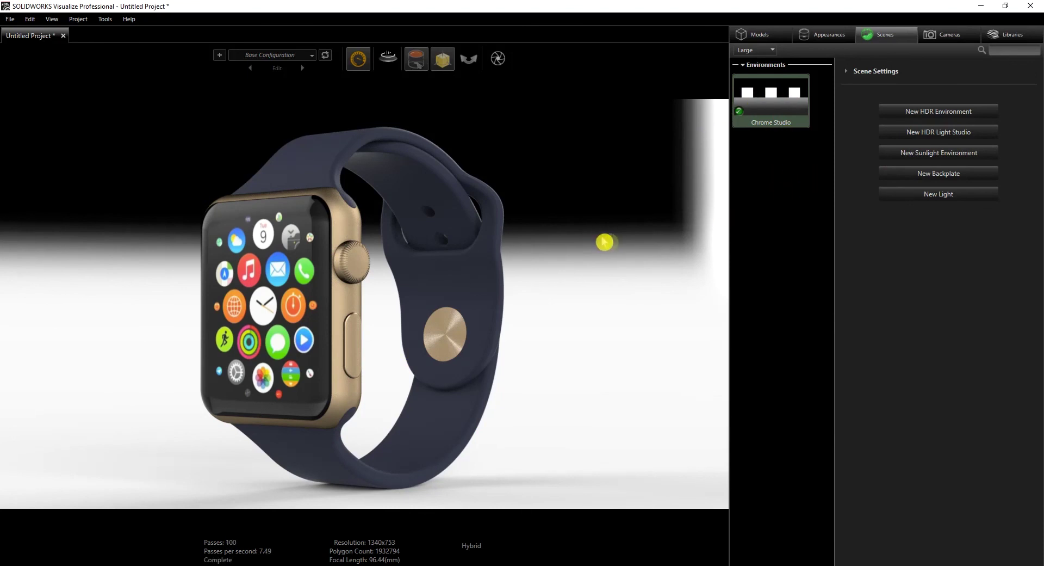
left_click(778, 98)
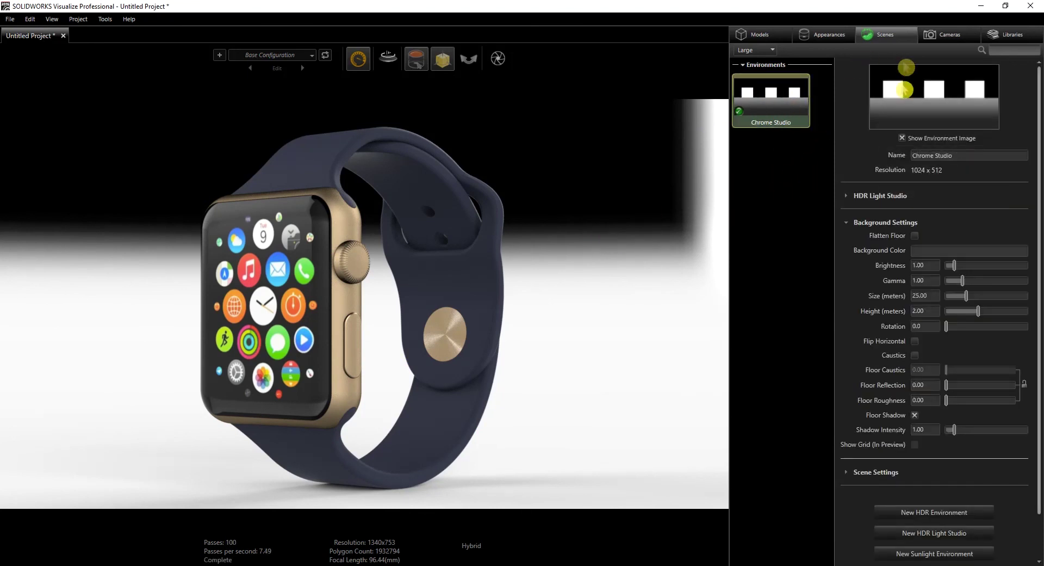
left_click(902, 139)
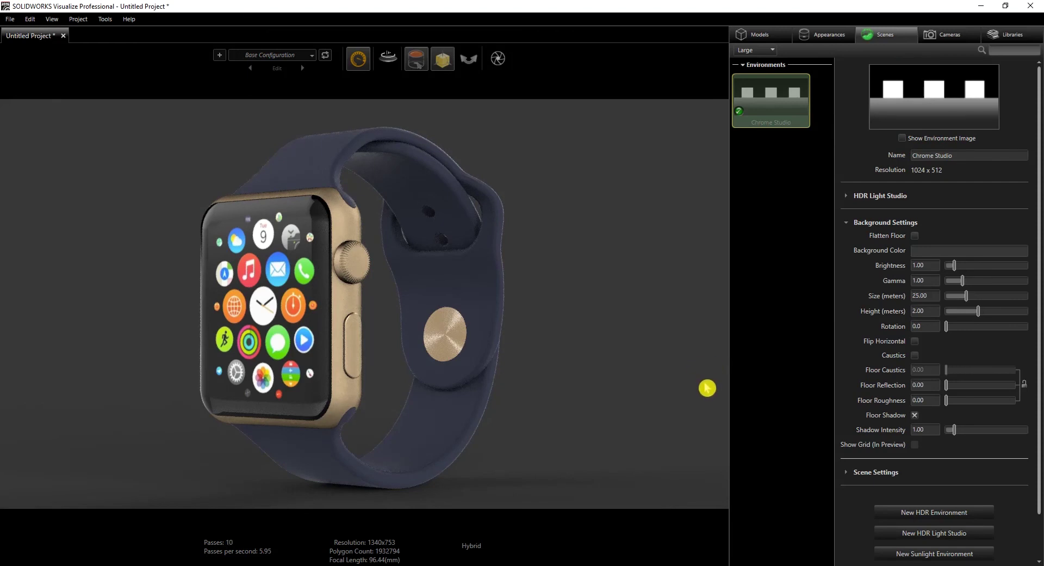
Add a new HDR environment from the iWatch EXR file in the iWatch folder.
right_click(770, 154)
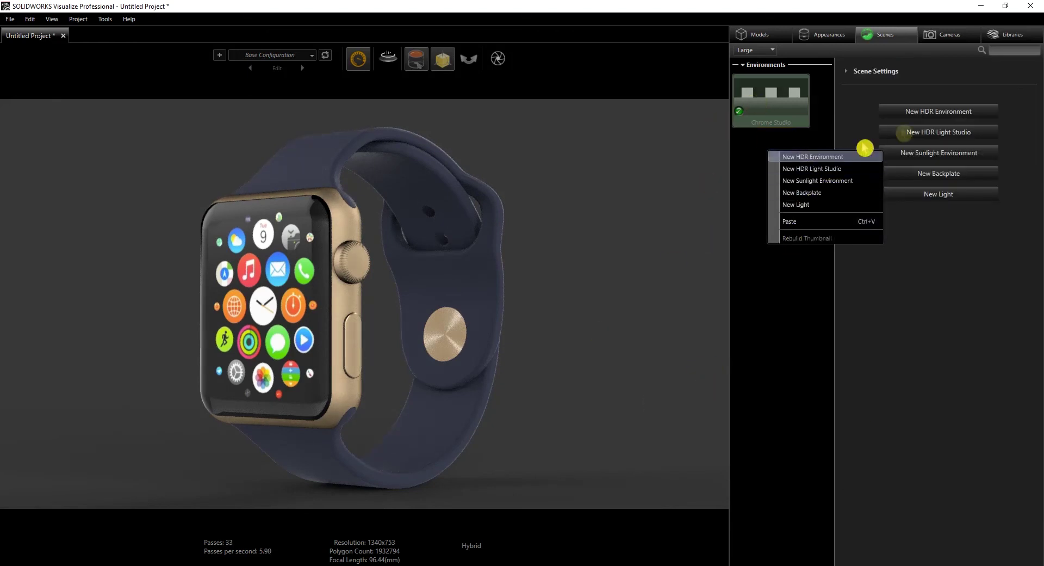
left_click(904, 109)
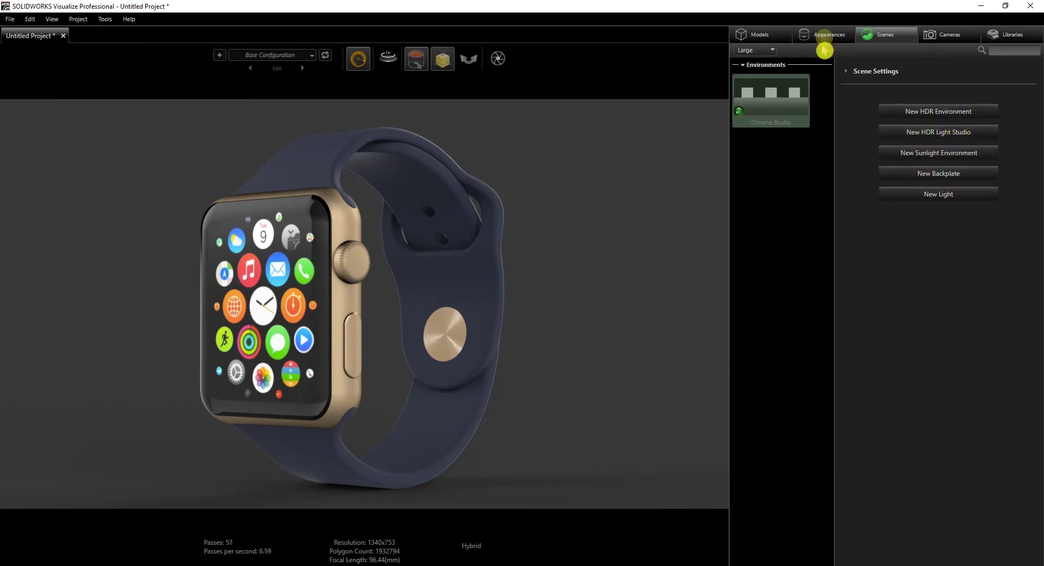
left_click(847, 72)
left_click(850, 74)
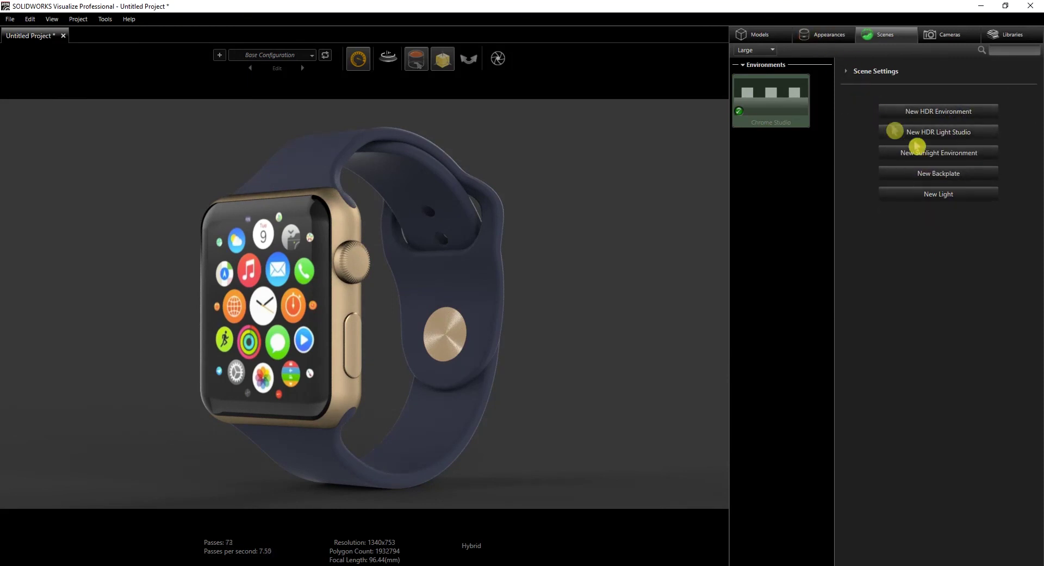
left_click(972, 114)
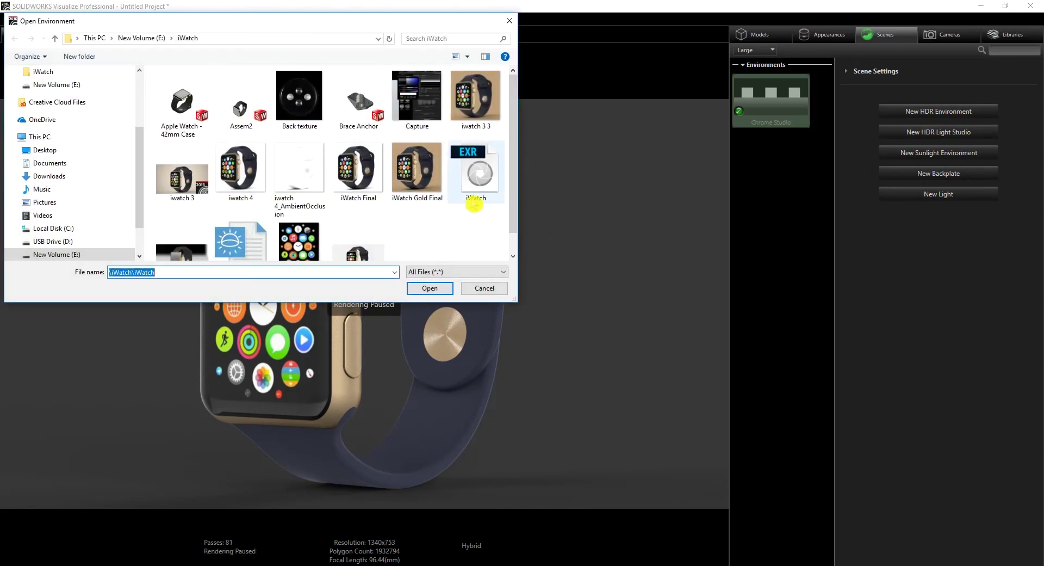
left_click(488, 188)
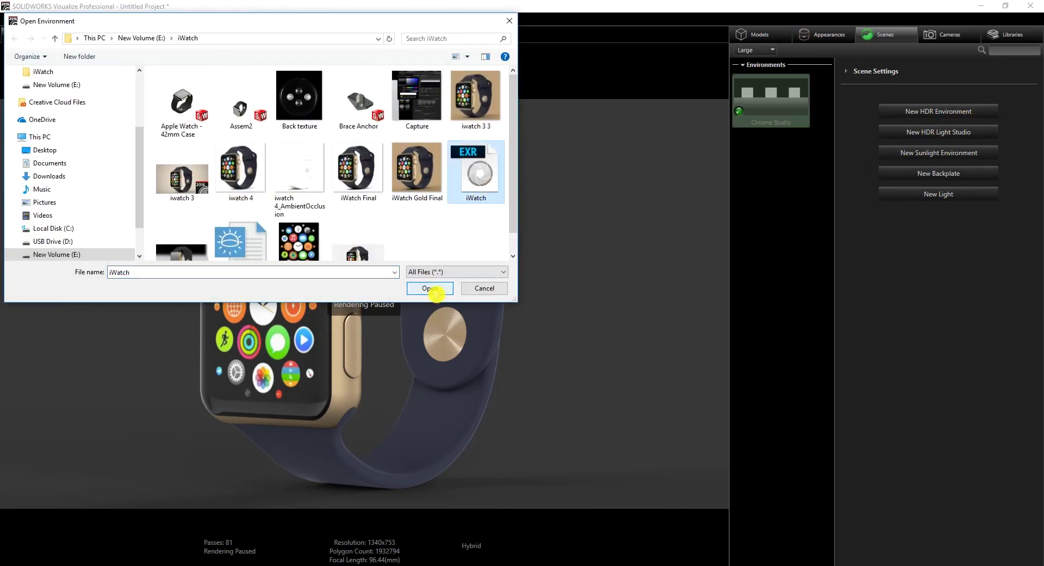
left_click(434, 288)
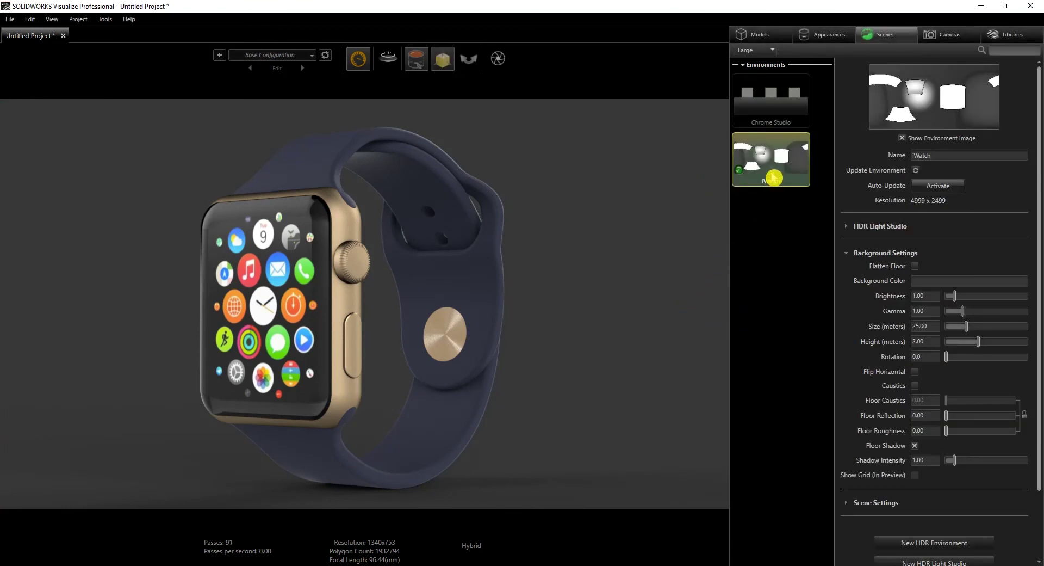
Turn off the iWatch environment's image and set its background color to hue 33, saturation 12 and value 75.
left_click(902, 138)
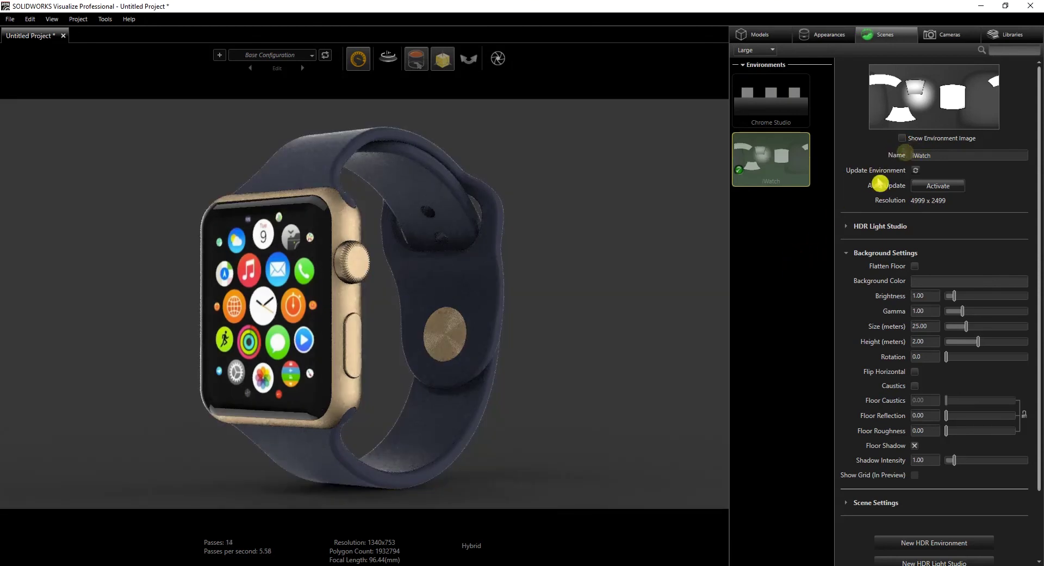
left_click(934, 282)
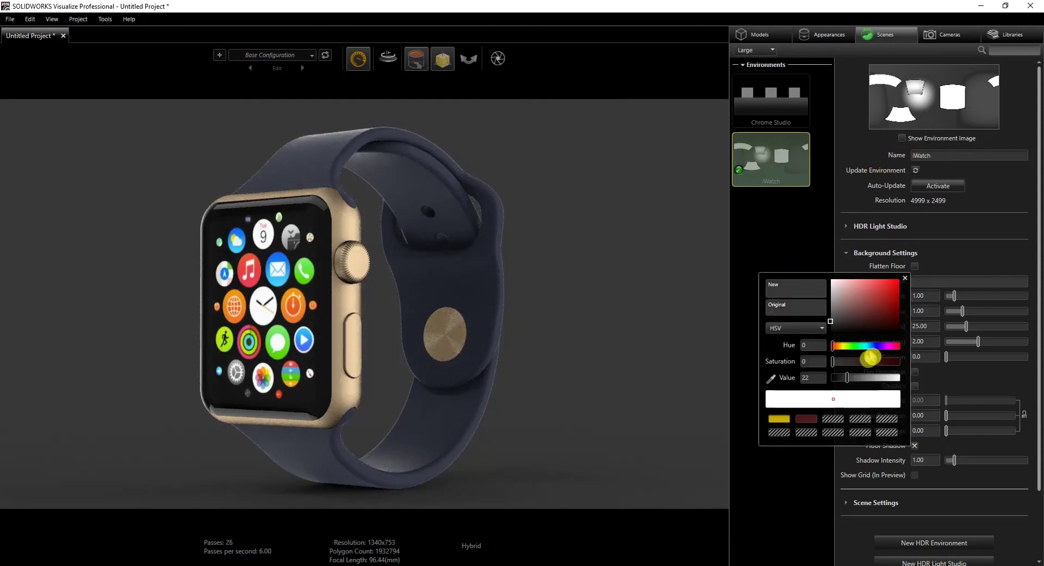
left_click_drag(867, 359, 827, 363)
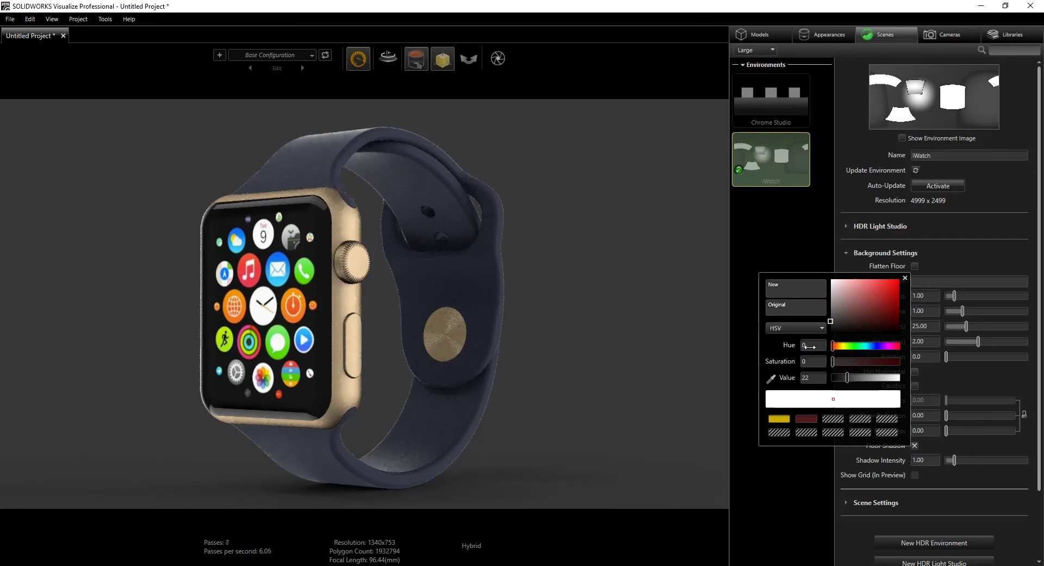
type("33")
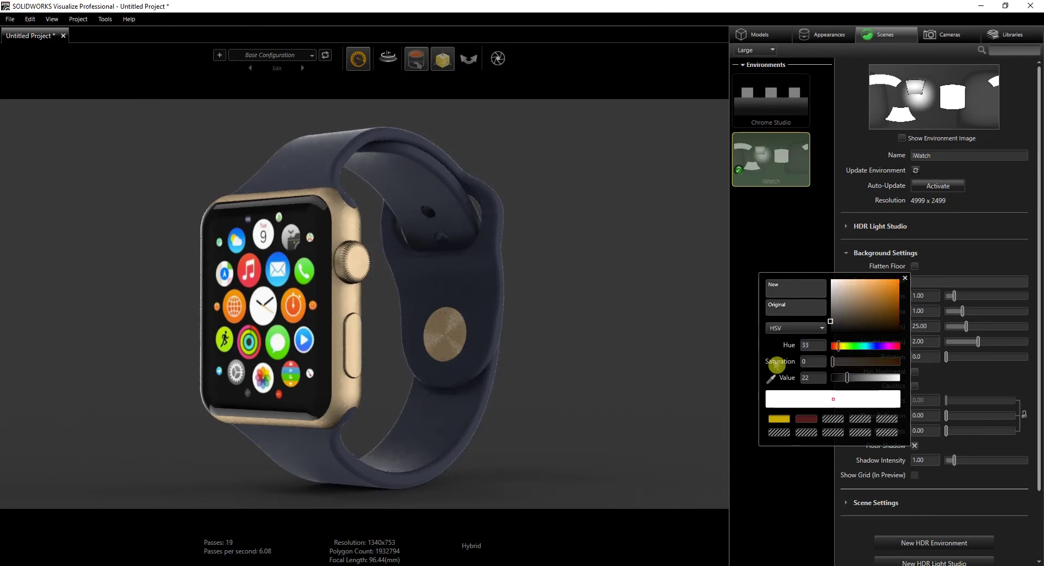
type("12")
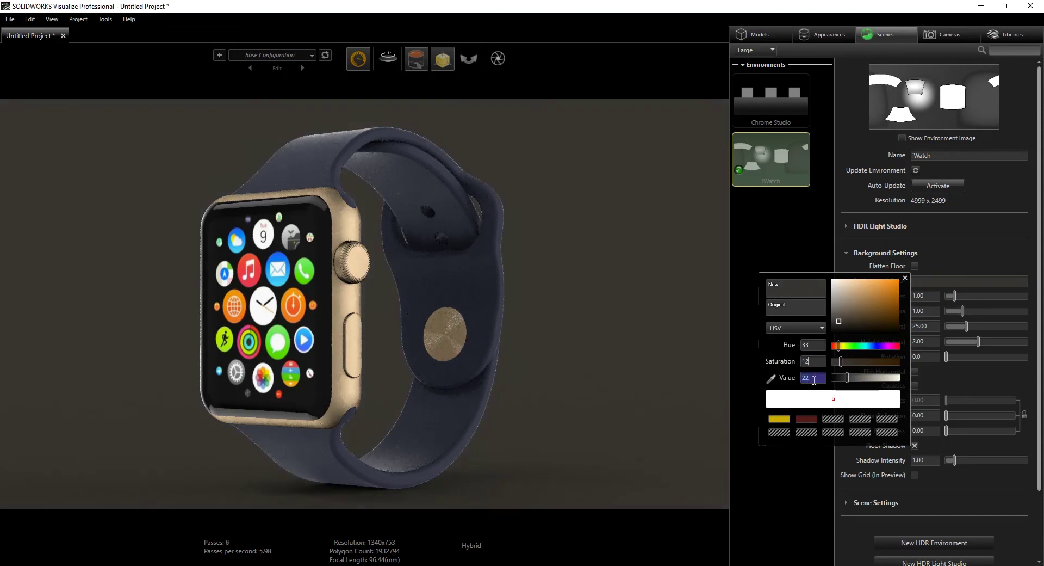
type("75")
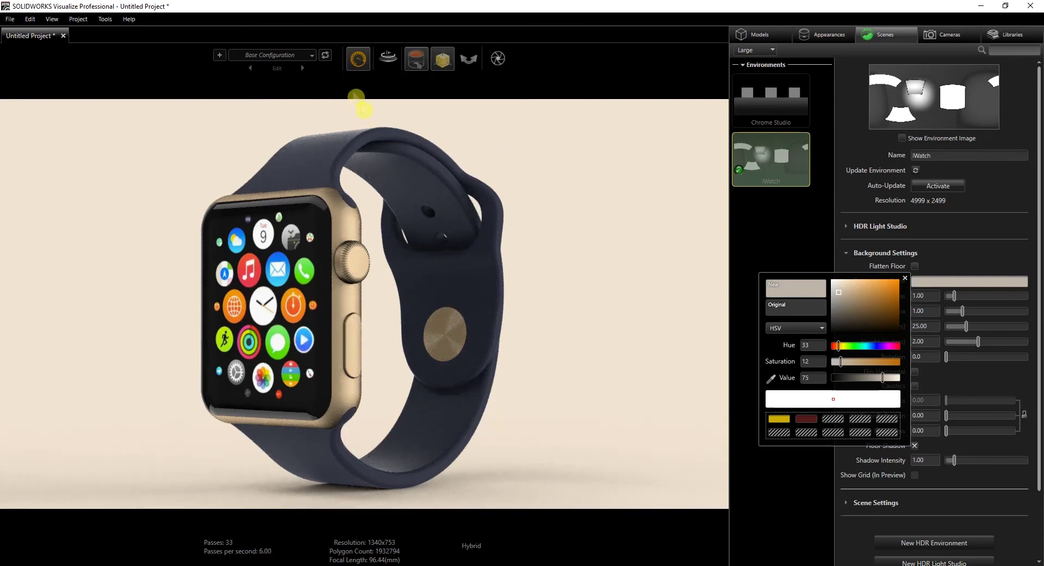
Switch the viewport's ray-traced preview to the Accurate render mode.
left_click(359, 61)
left_click(360, 81)
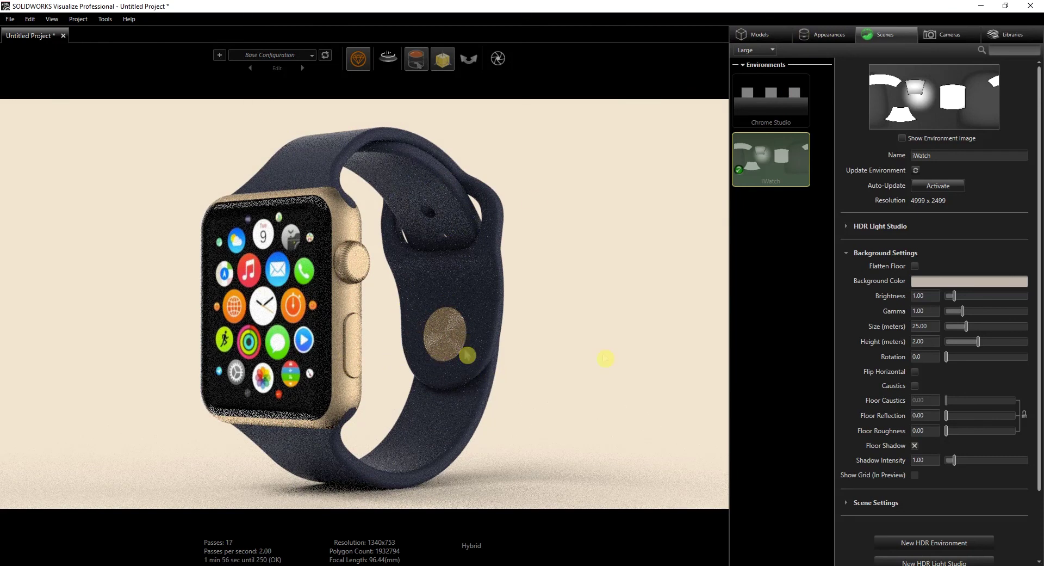
Examine the Button appearance's texture maps and the NormalMap Online page in the browser, returning to SOLIDWORKS Visualize.
left_click(825, 33)
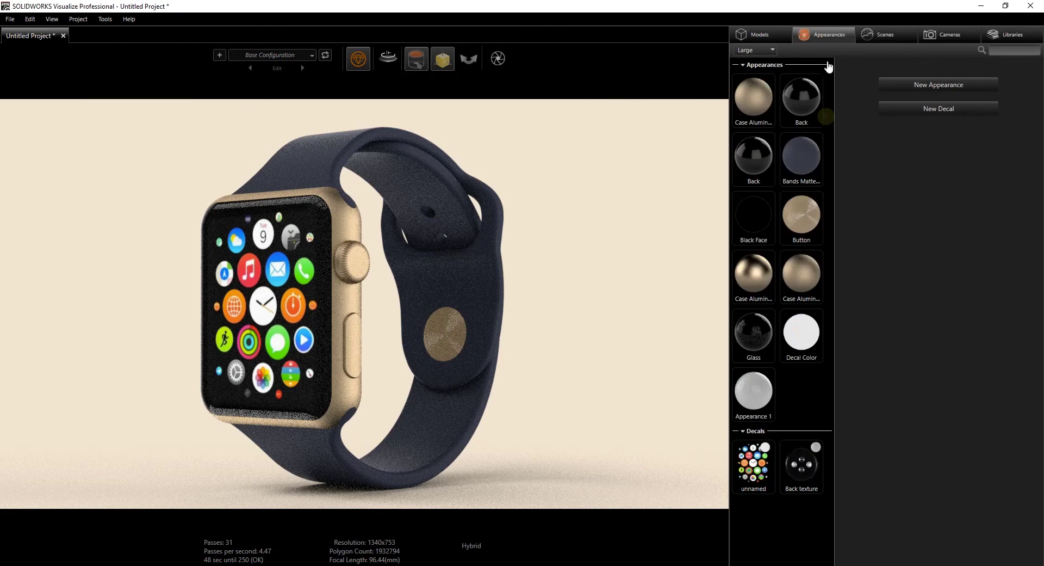
left_click(816, 223)
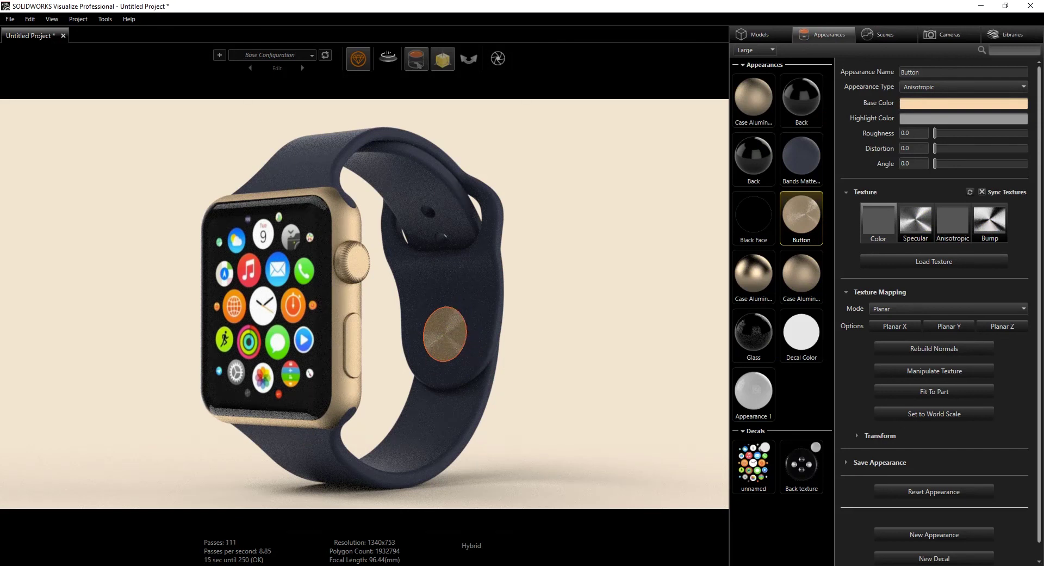
key("alt+Tab")
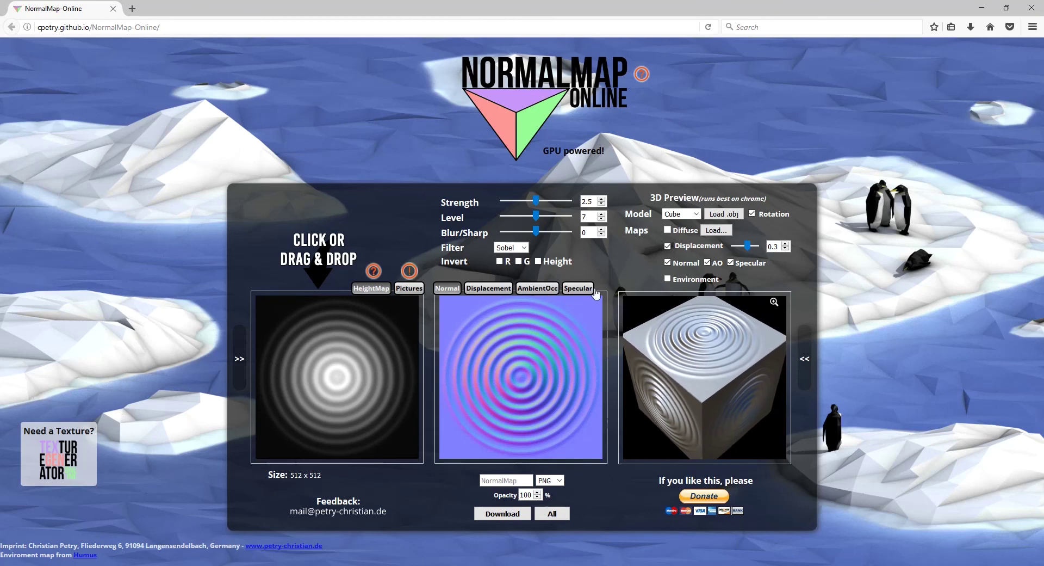
left_click(982, 8)
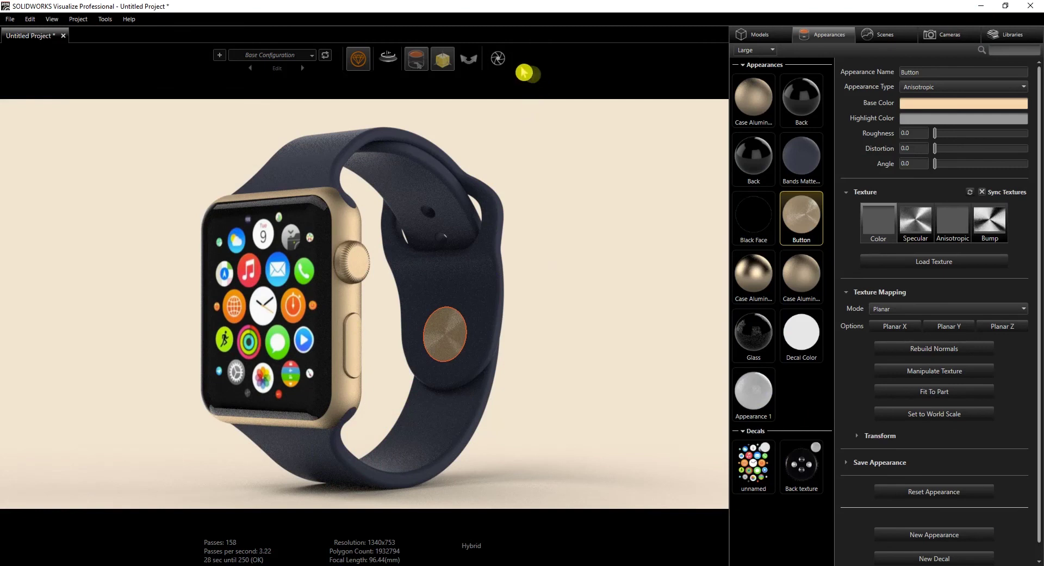
Open the output settings for rendering a still image of the watch.
left_click(498, 58)
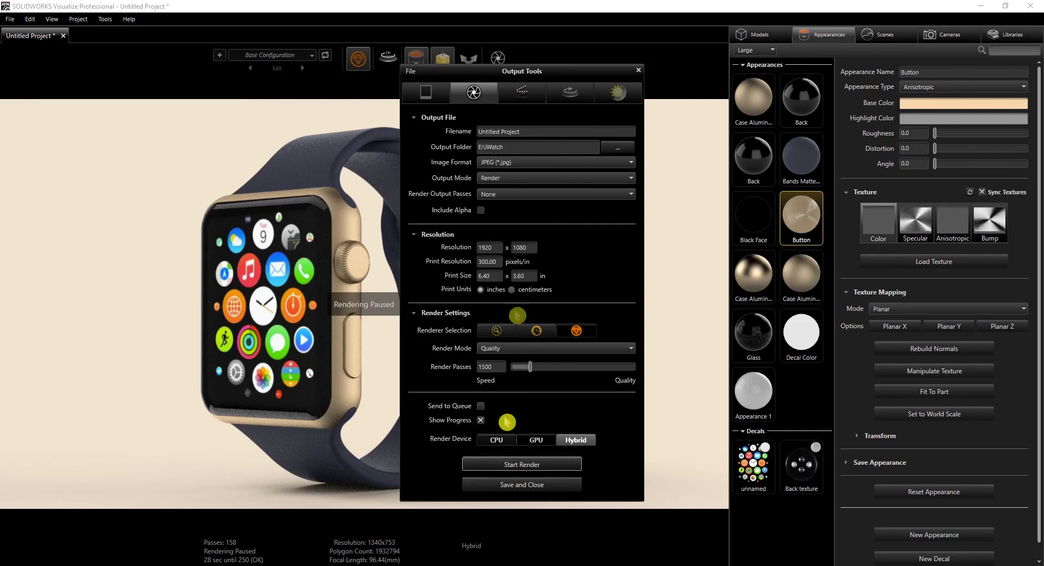
left_click_drag(551, 75, 629, 66)
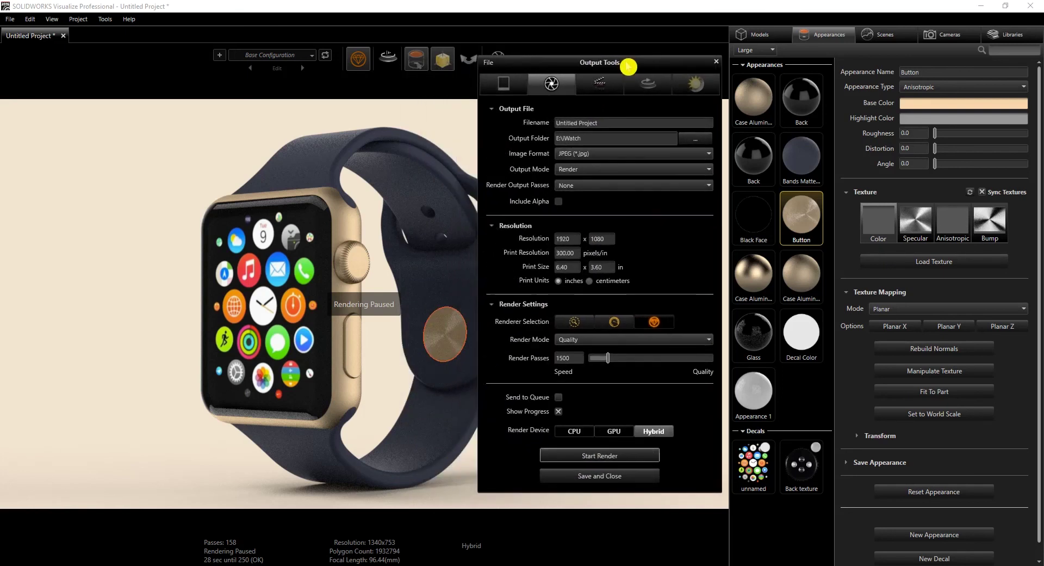